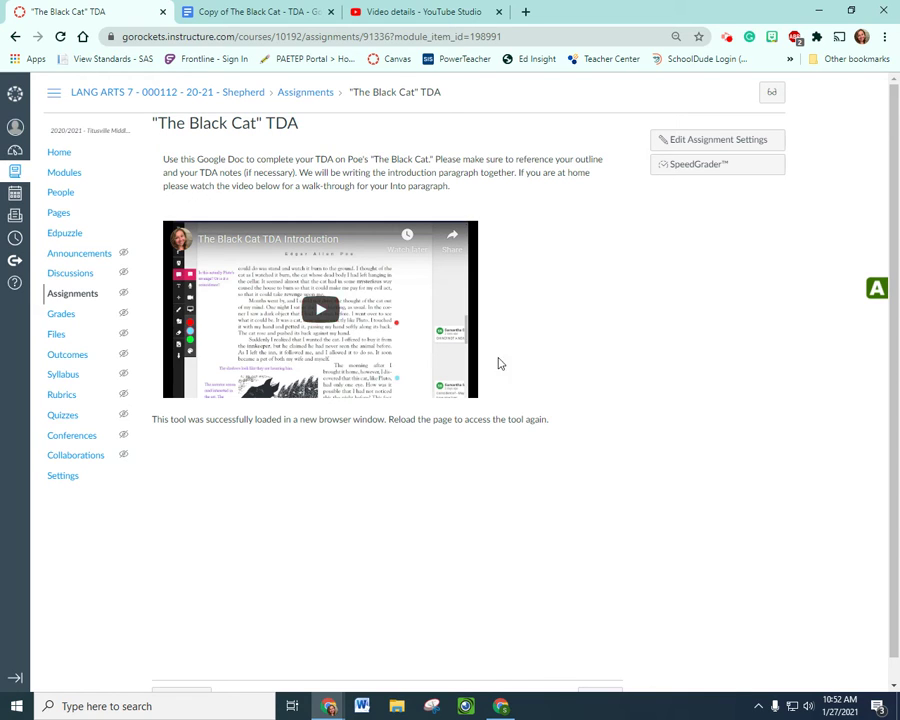
# - Reload the "The Black Cat" TDA assignment page and look through the Copy of The Black Cat - TDA document
pyautogui.click(60, 37)
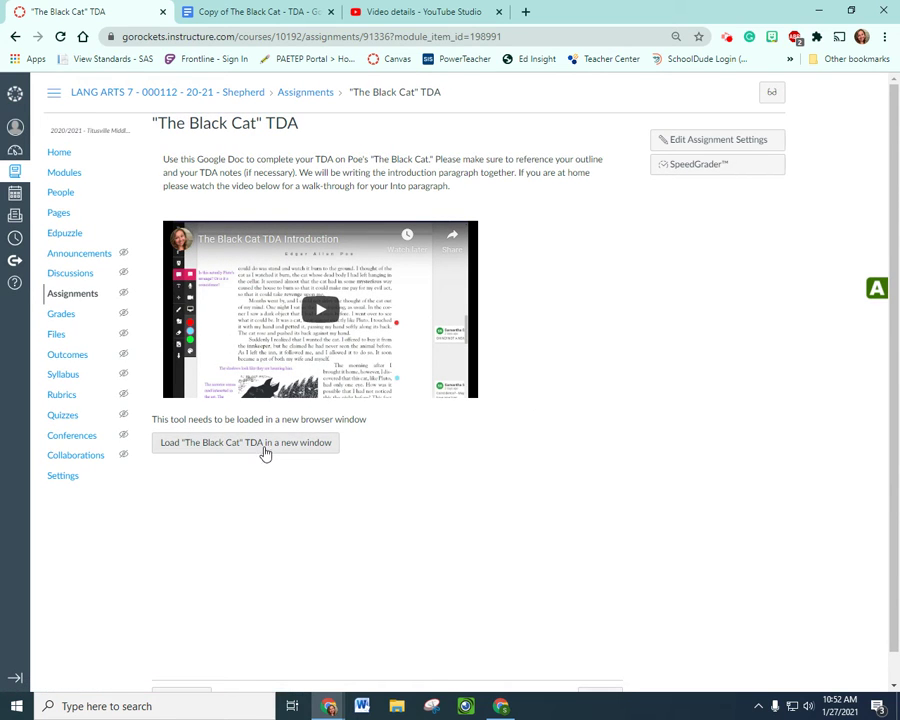
pyautogui.click(226, 11)
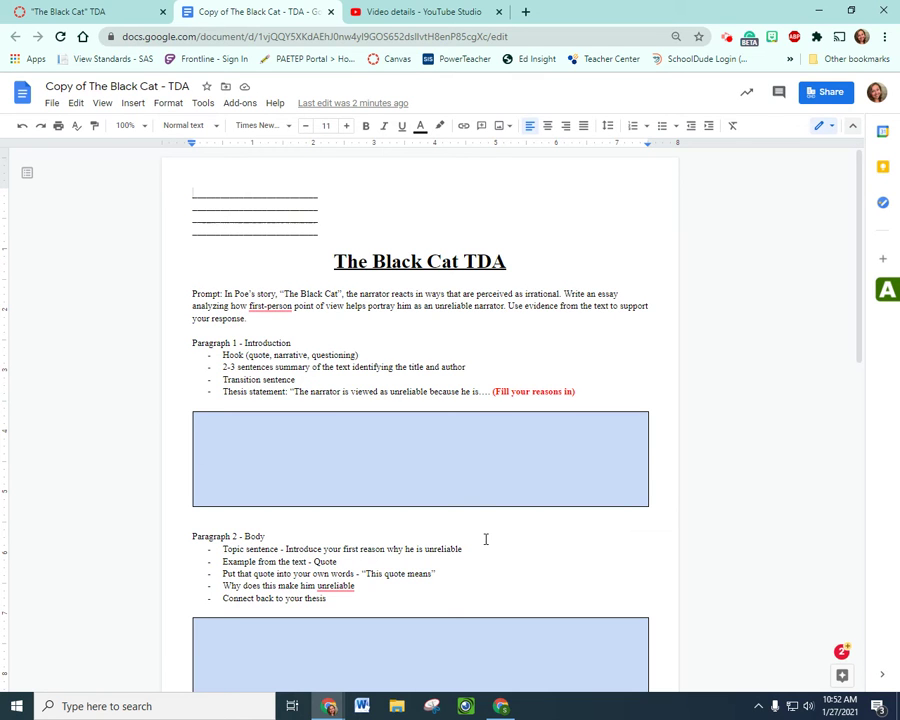
pyautogui.scroll(-10, 487, 539)
pyautogui.scroll(10, 470, 540)
pyautogui.scroll(3, 463, 543)
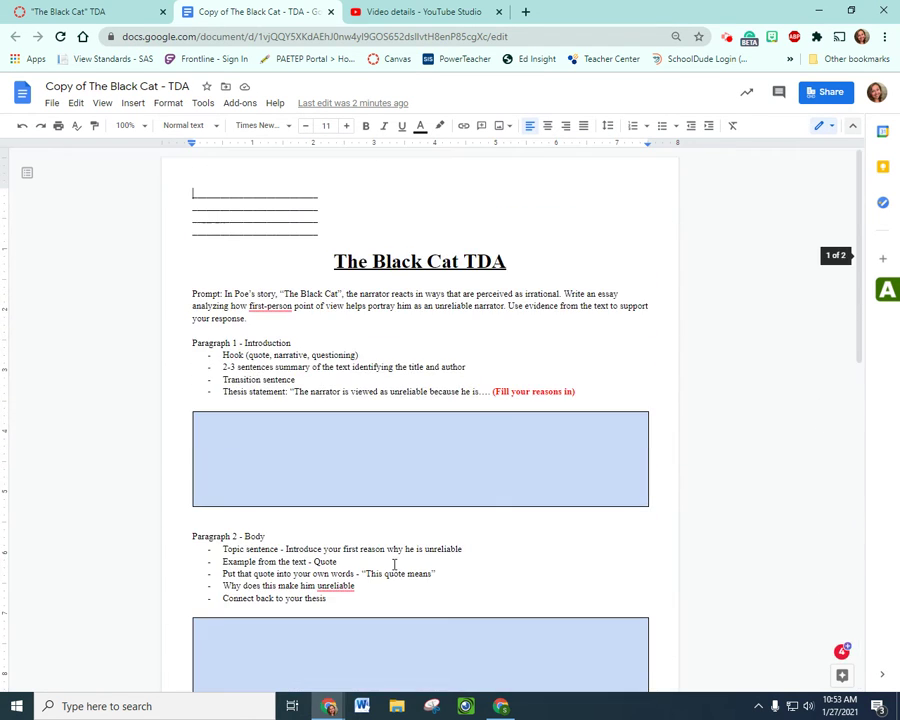
# - Go through the blue writing boxes of the essay template from the introduction to the conclusion and return to the start
pyautogui.click(267, 446)
pyautogui.scroll(-2, 275, 472)
pyautogui.click(289, 462)
pyautogui.scroll(-2, 288, 462)
pyautogui.click(230, 560)
pyautogui.scroll(-2, 231, 562)
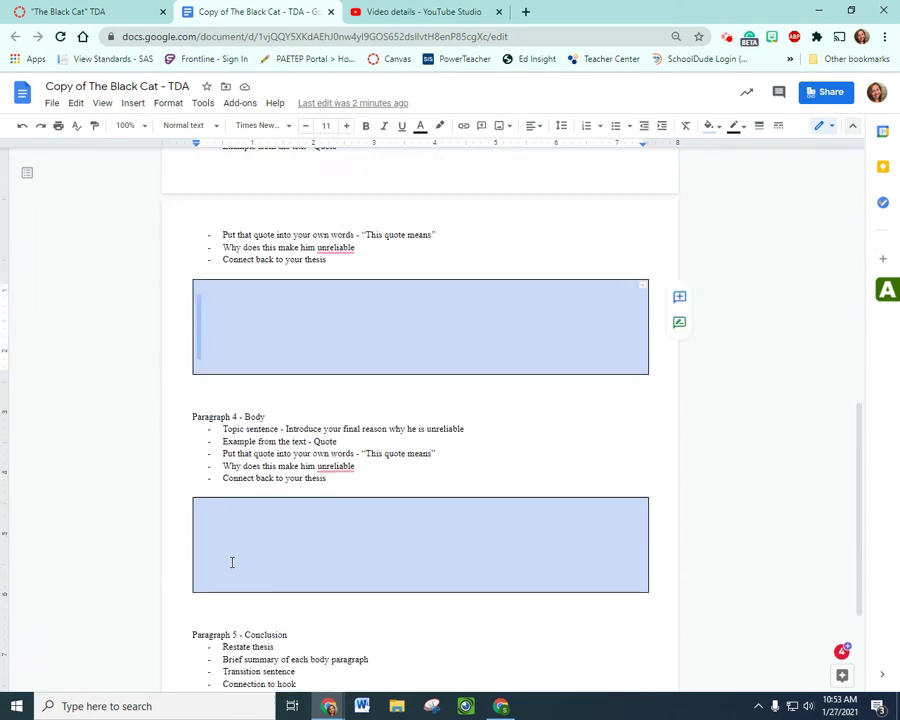
pyautogui.scroll(-2, 231, 562)
pyautogui.click(224, 434)
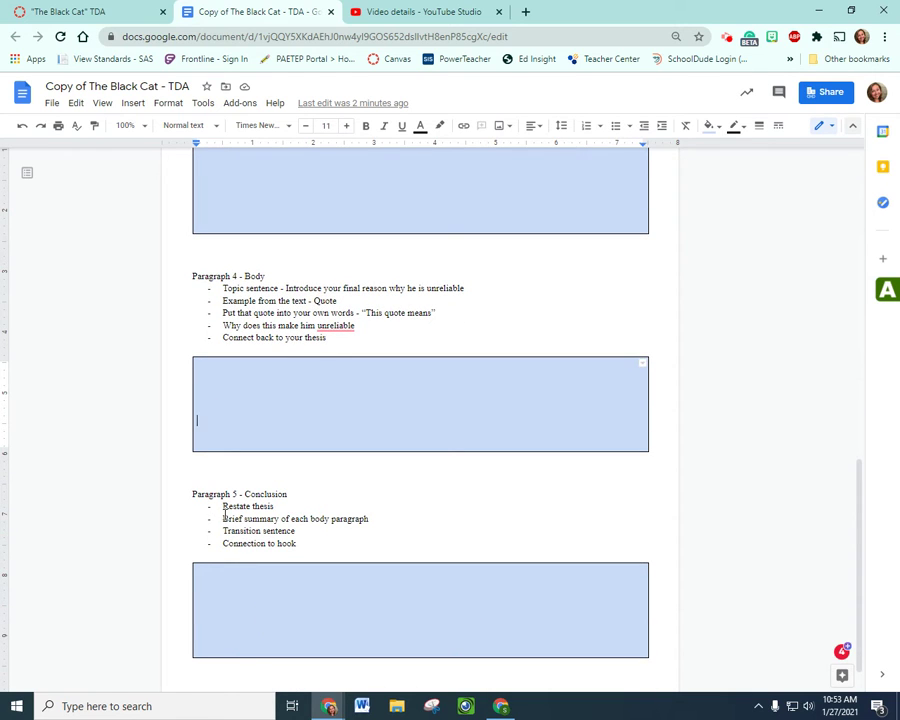
pyautogui.click(235, 594)
pyautogui.scroll(10, 234, 576)
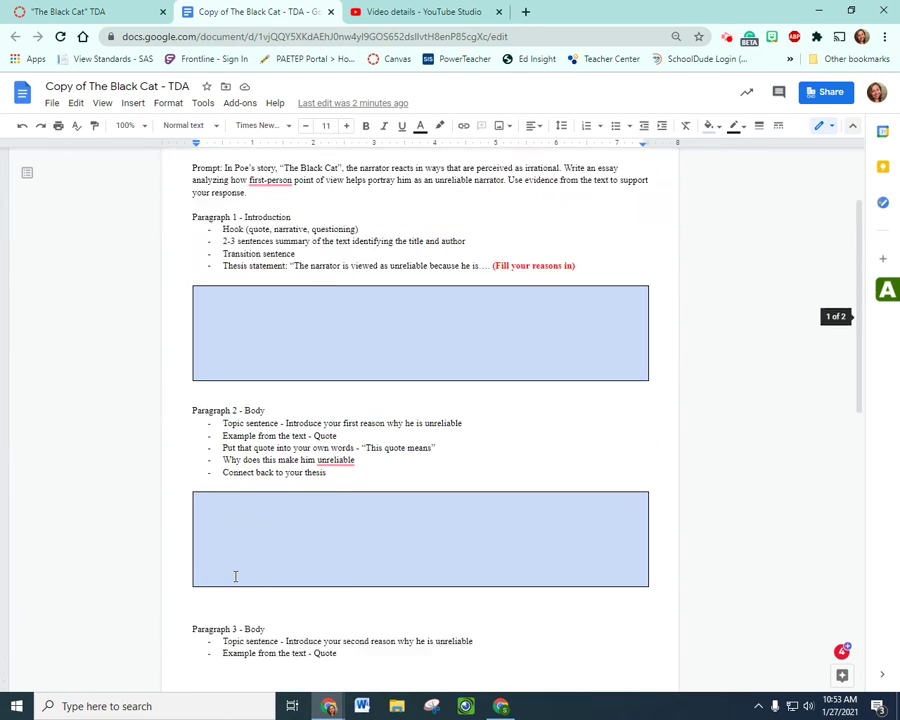
pyautogui.scroll(1, 235, 576)
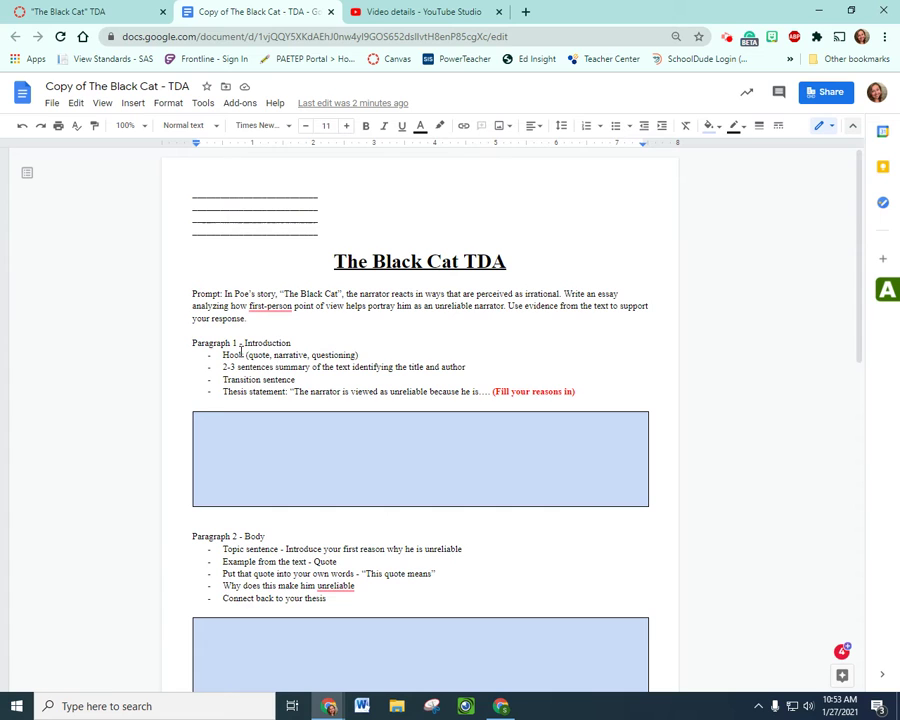
# - Review the bulleted requirements under Paragraph 1 - Introduction and Paragraph 2 - Body
pyautogui.moveTo(241, 357); pyautogui.dragTo(238, 384)
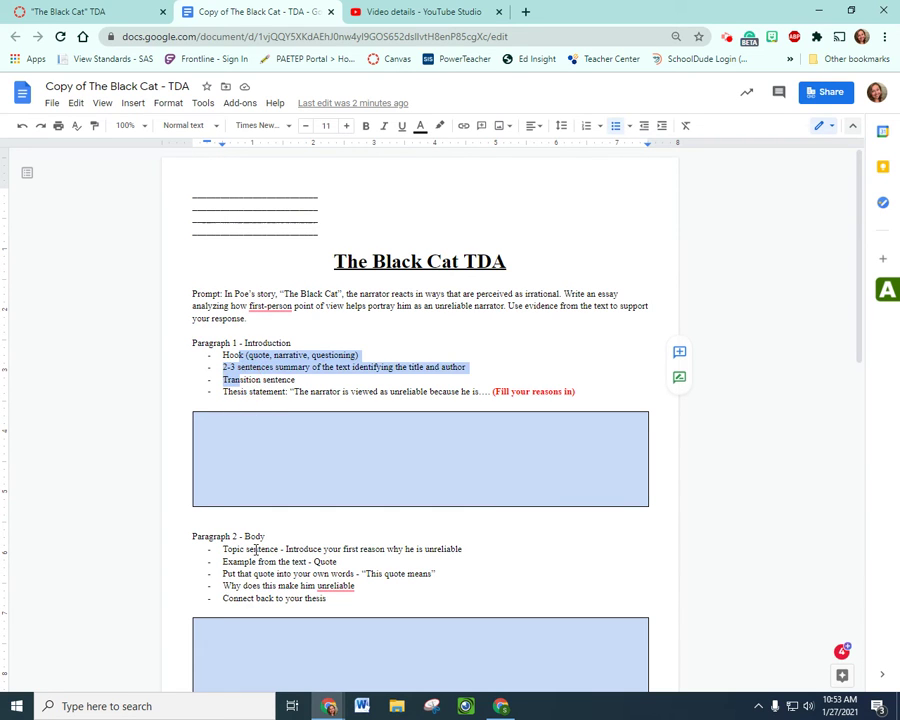
pyautogui.moveTo(254, 550); pyautogui.dragTo(260, 585)
pyautogui.scroll(-3, 270, 580)
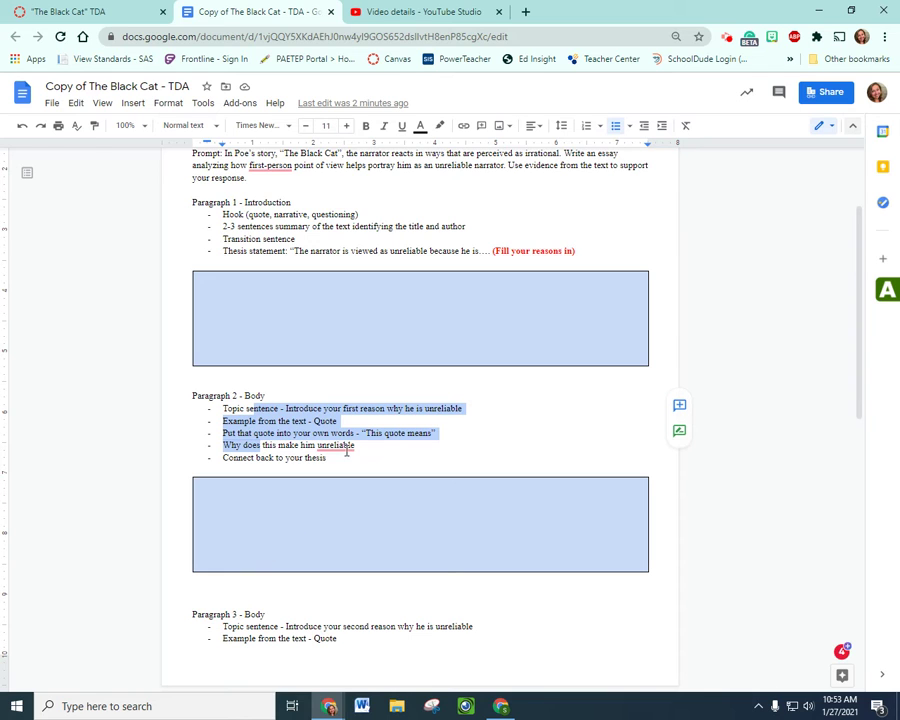
pyautogui.click(252, 433)
pyautogui.scroll(3, 257, 430)
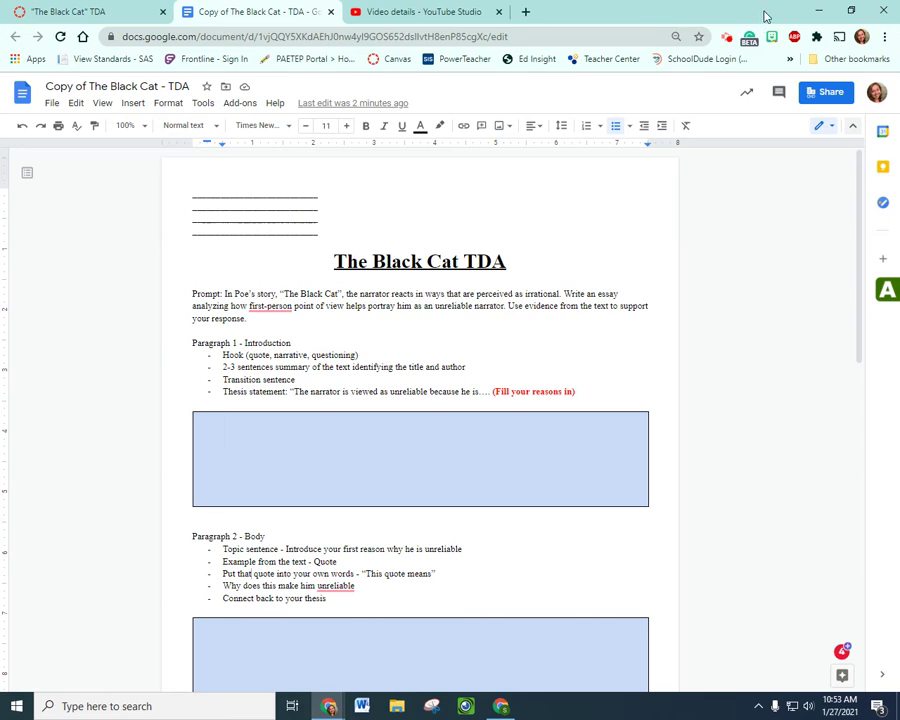
pyautogui.click(726, 36)
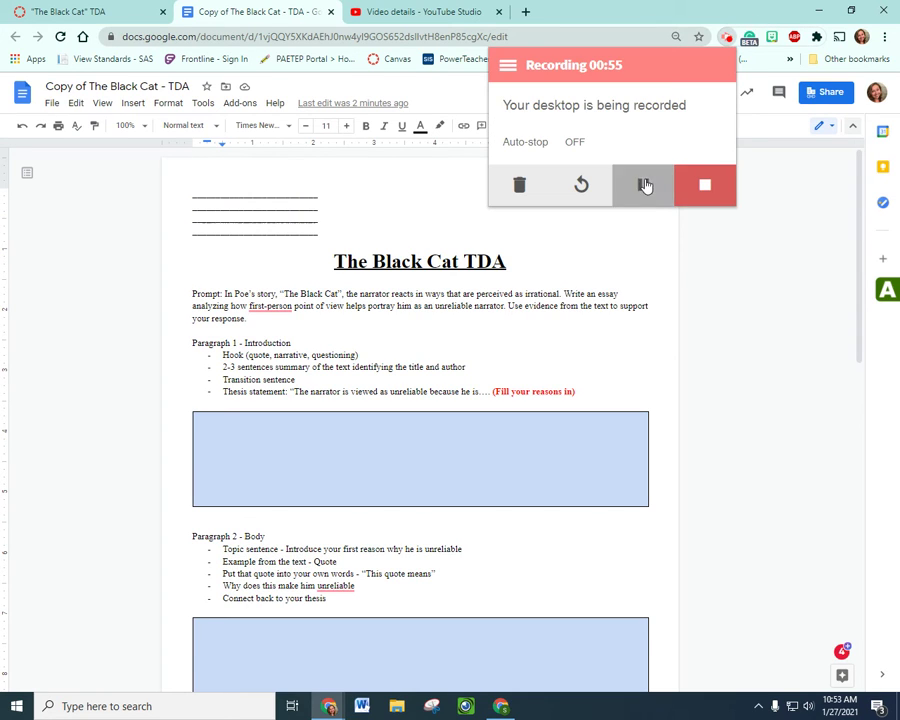
pyautogui.click(643, 184)
pyautogui.click(653, 196)
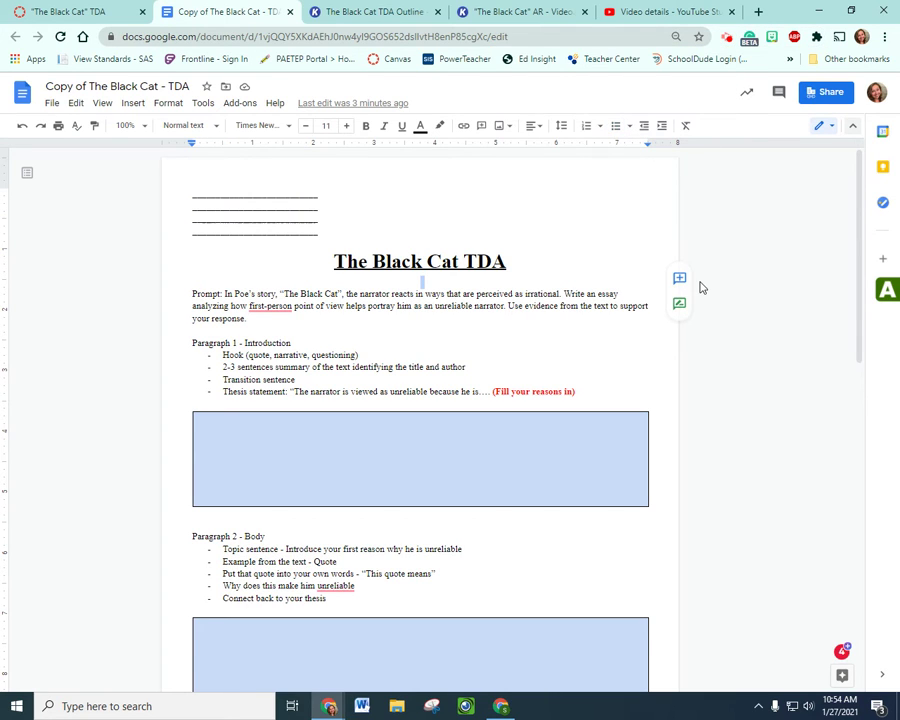
# - Look over The Black Cat TDA Outline - Key and the annotated "The Black Cat" AR PDF, and return to the TDA document
pyautogui.click(330, 11)
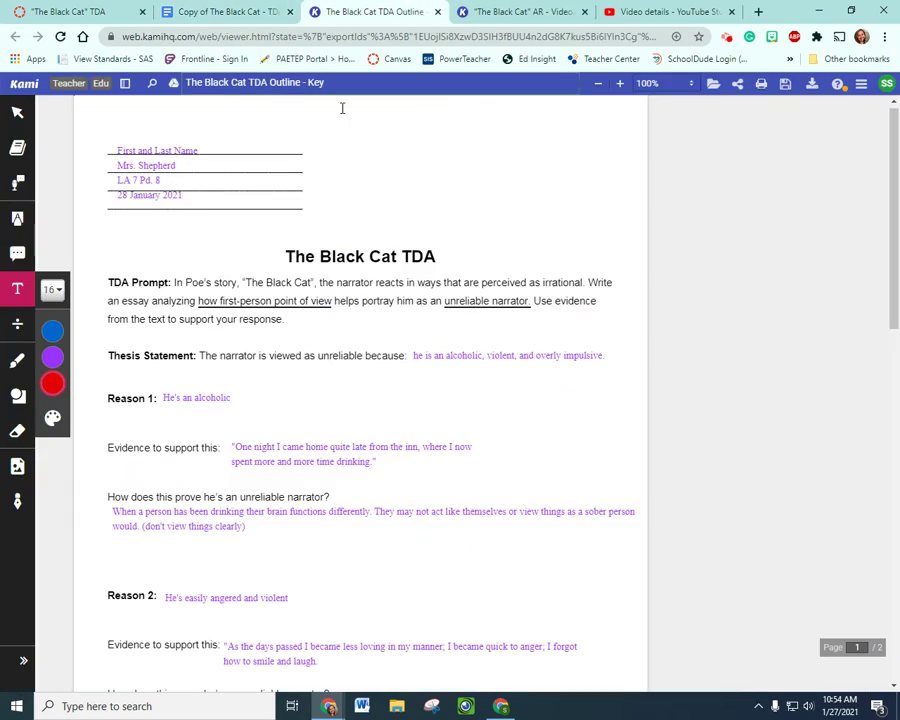
pyautogui.click(480, 11)
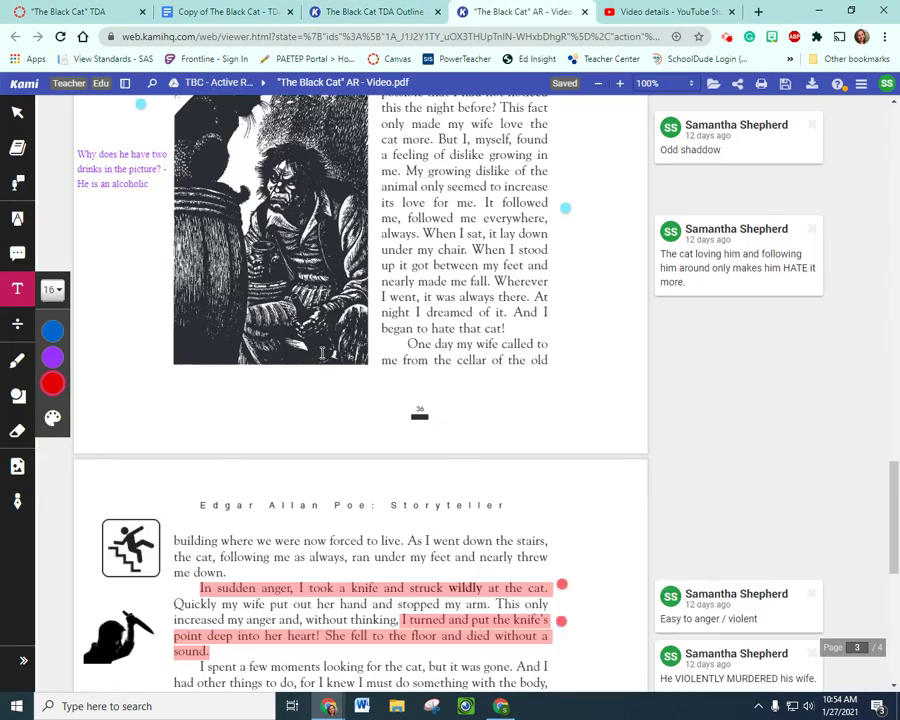
pyautogui.scroll(20, 322, 353)
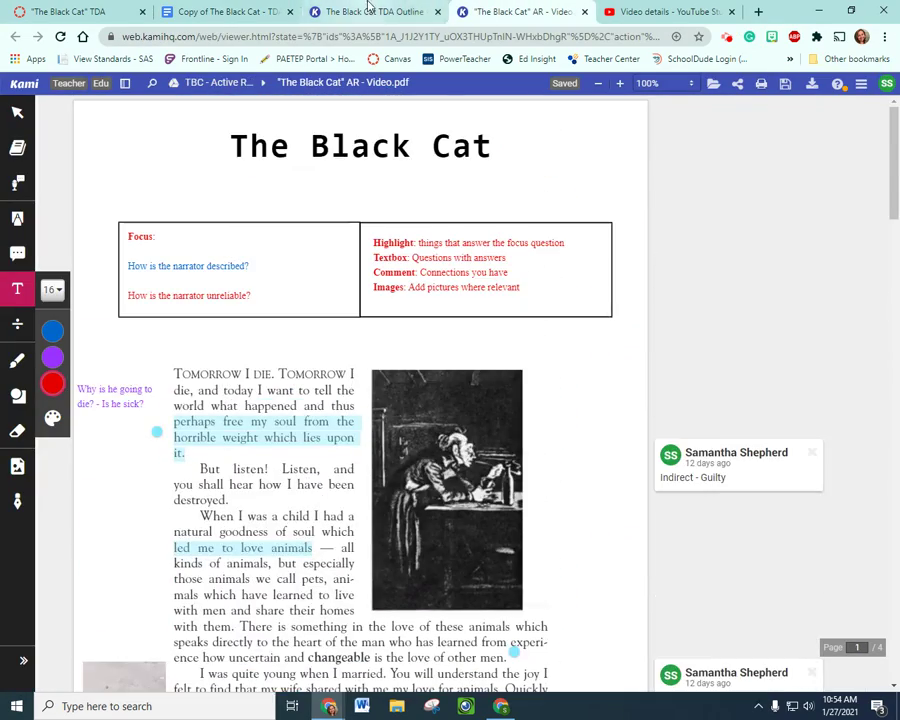
pyautogui.click(368, 8)
pyautogui.click(253, 8)
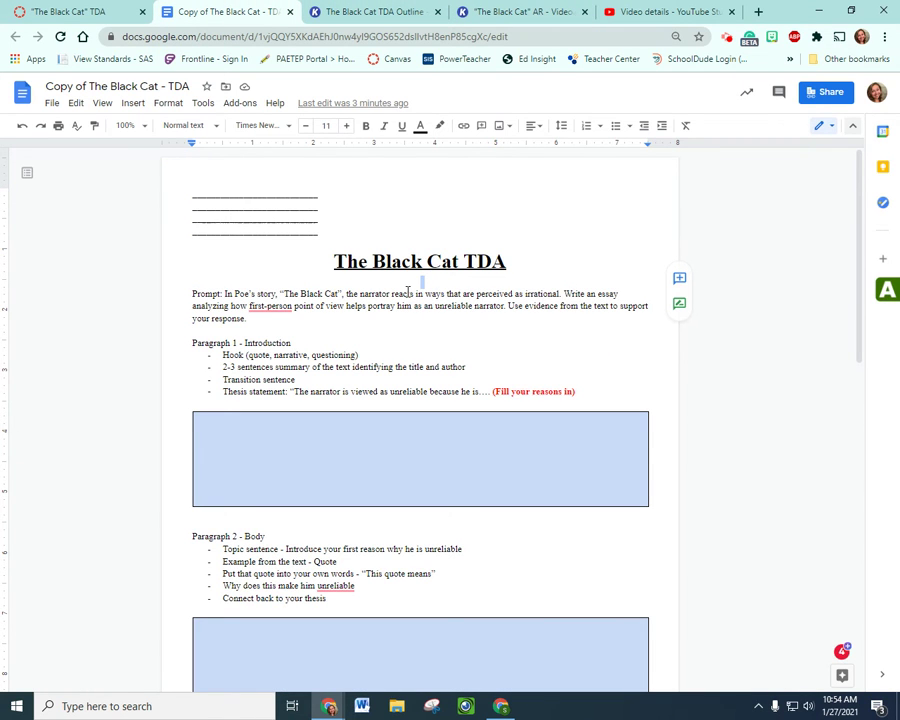
# - Replace the first two blank heading lines with "First and Last Name" and the teacher's name
pyautogui.doubleClick(205, 196)
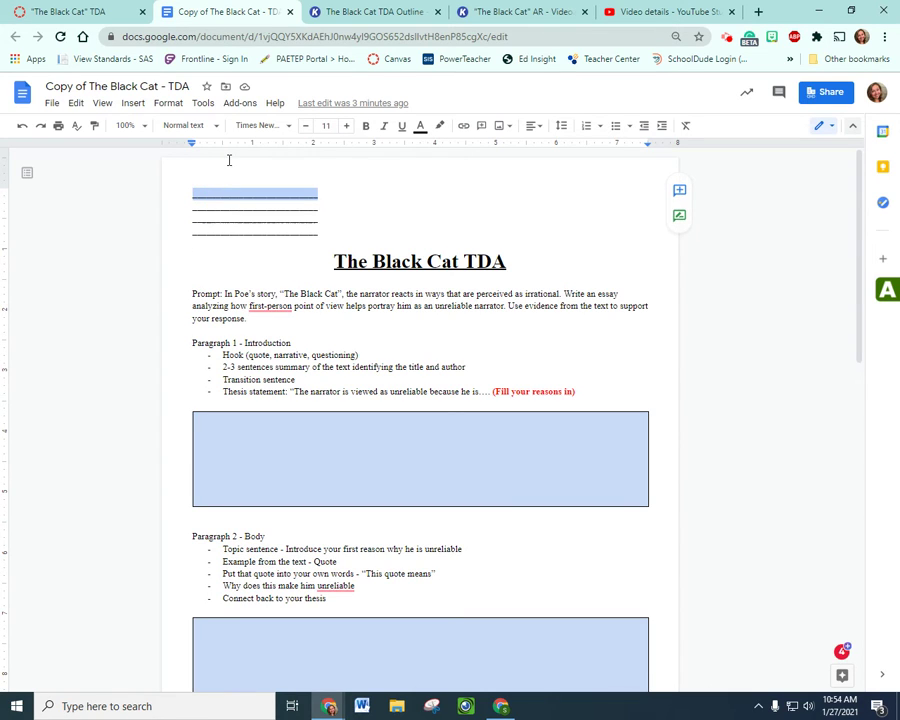
pyautogui.write('First ')
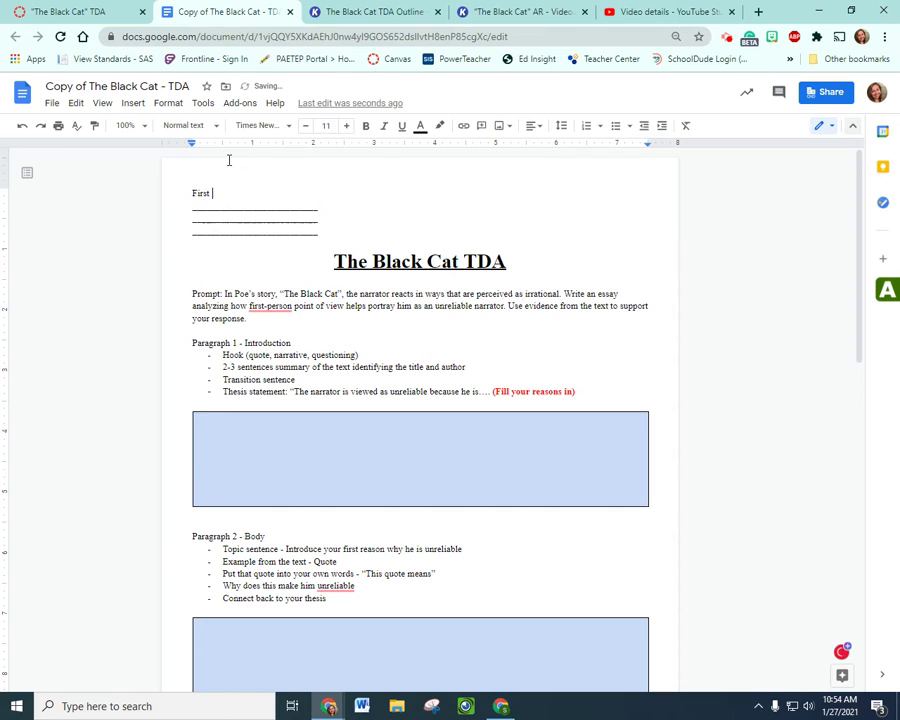
pyautogui.write('and Last Name')
pyautogui.doubleClick(195, 208)
pyautogui.write('Mrs. Shepherd')
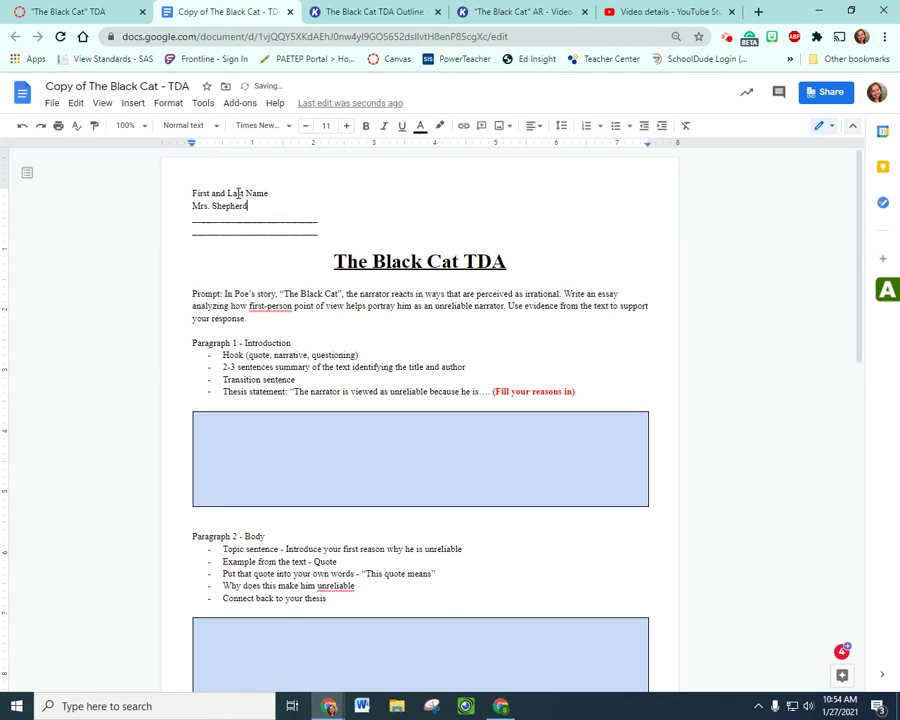
# - Replace the remaining two blank heading lines with "LA 7 Pd. 8" and "27 January 2021"
pyautogui.doubleClick(223, 217)
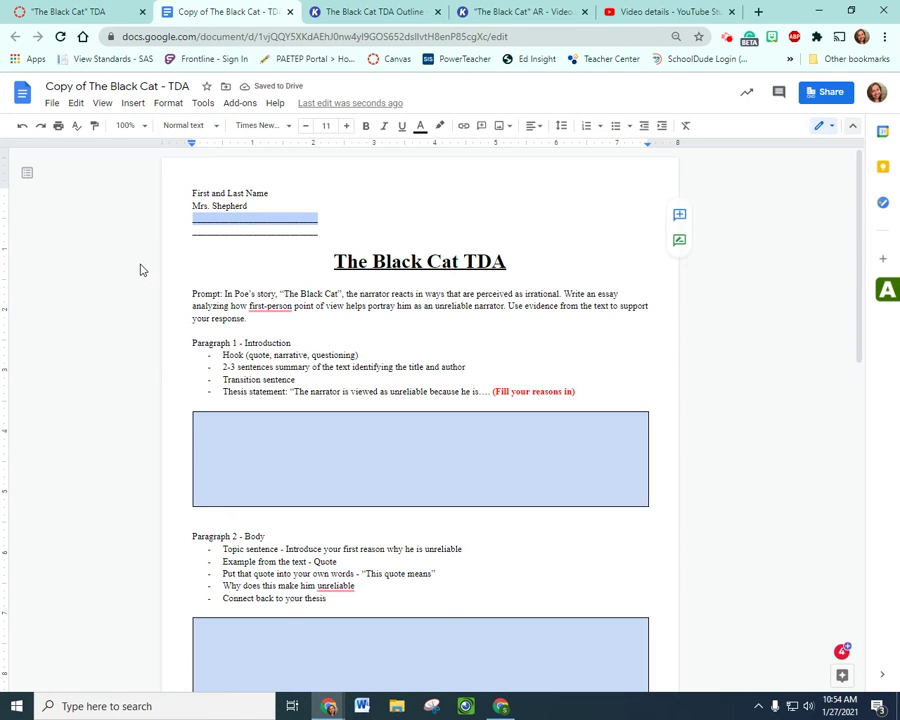
pyautogui.write('LA 7 Pd. 8')
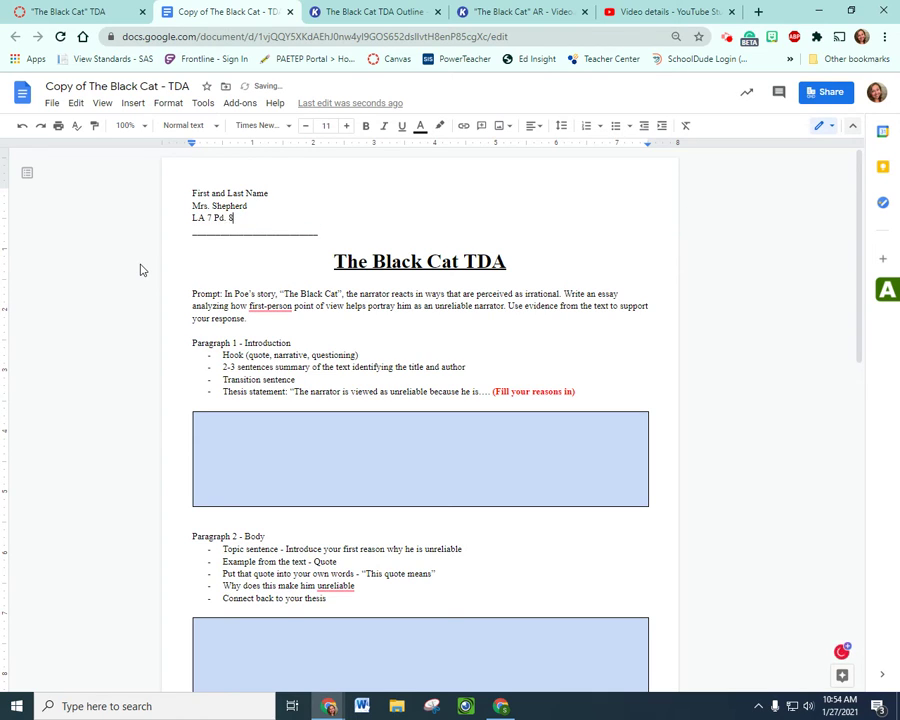
pyautogui.doubleClick(225, 232)
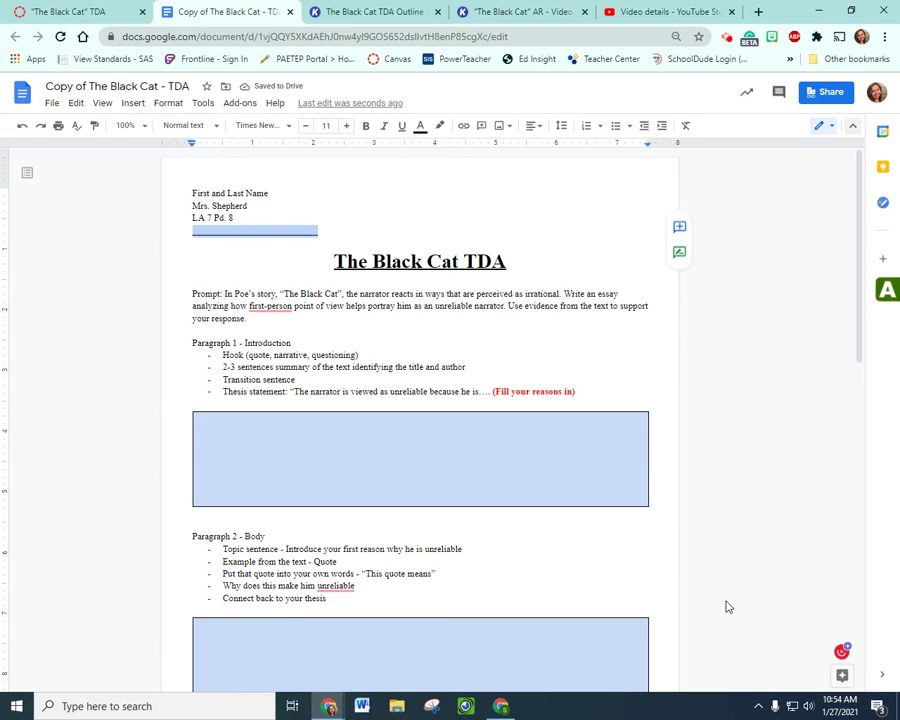
pyautogui.write('27 January 2021')
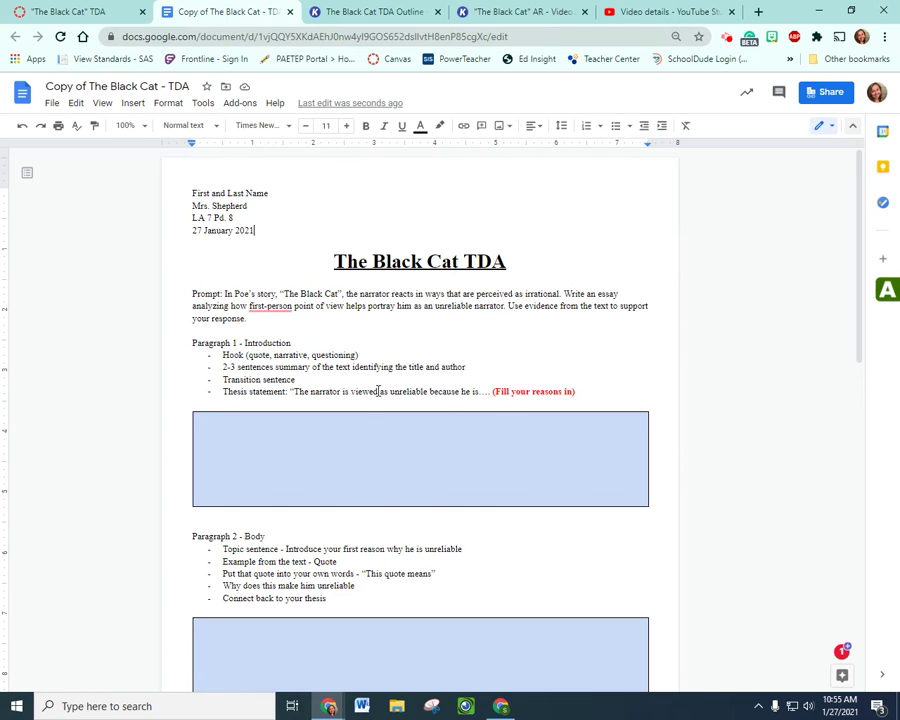
# - Review the introduction requirements and the outline's thesis statement and reasons, and return to the TDA document
pyautogui.scroll(-5, 365, 400)
pyautogui.scroll(2, 358, 405)
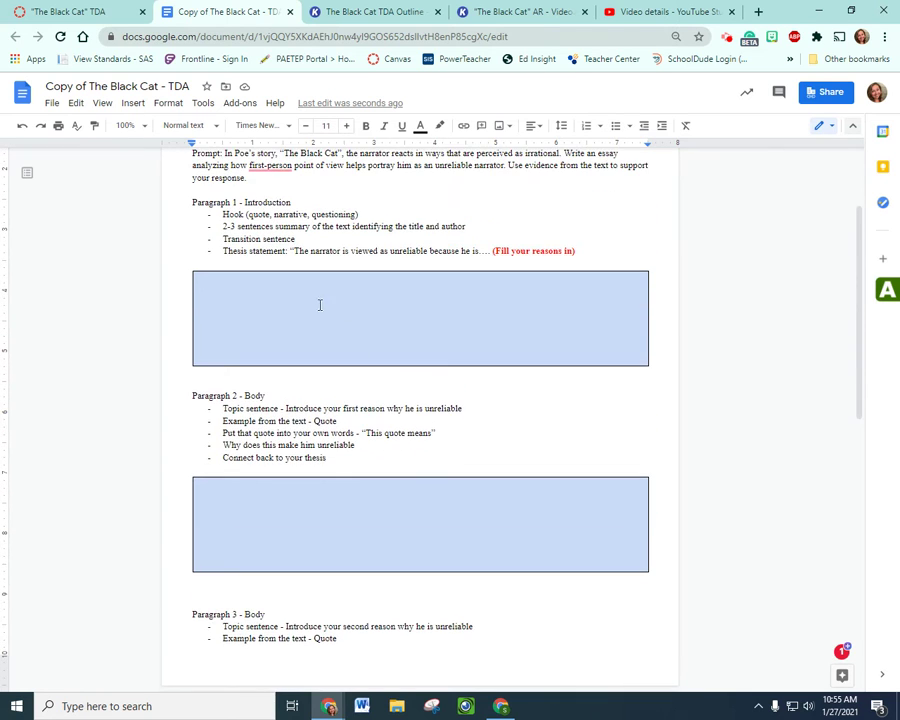
pyautogui.scroll(3, 223, 347)
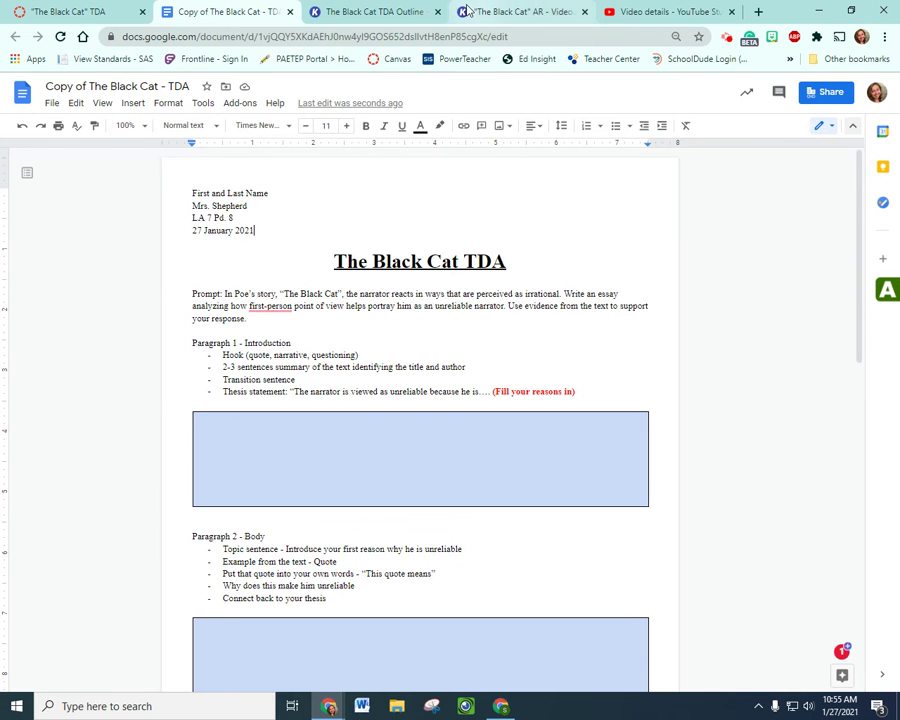
pyautogui.click(380, 13)
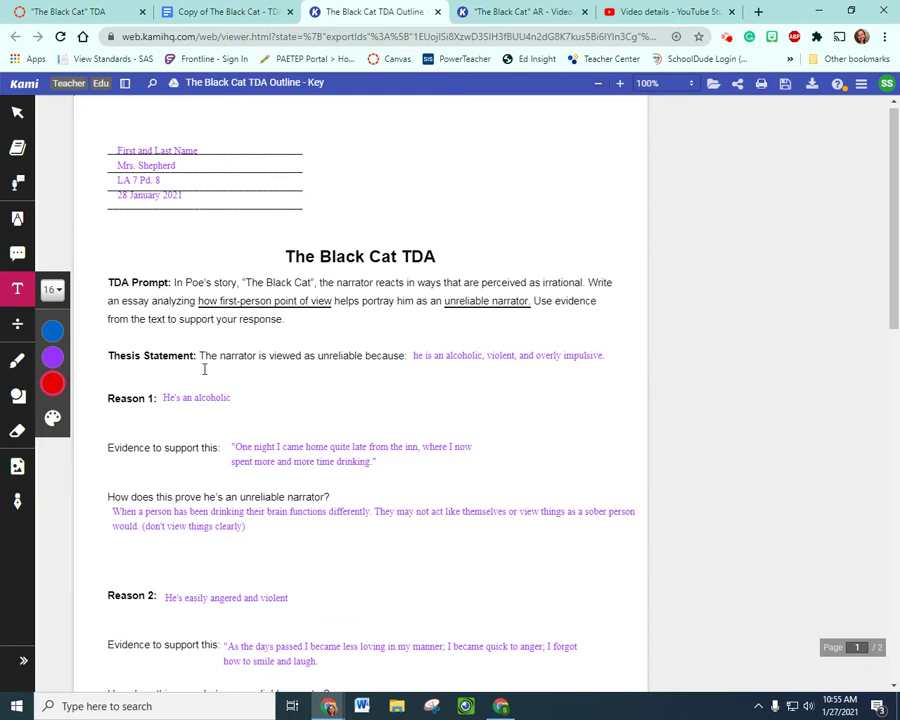
pyautogui.moveTo(200, 357); pyautogui.dragTo(412, 356)
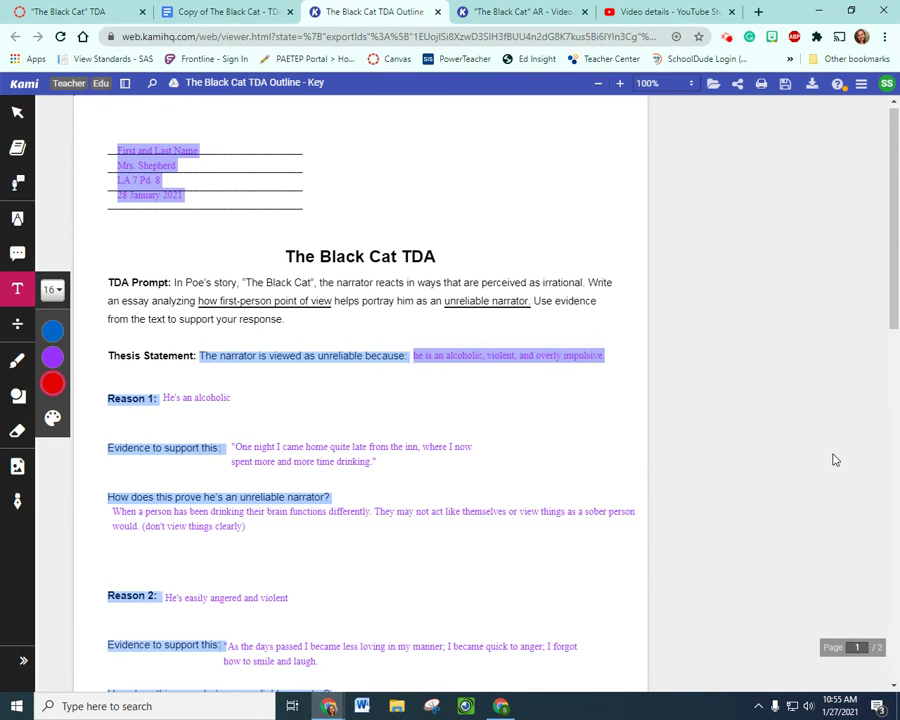
pyautogui.click(440, 356)
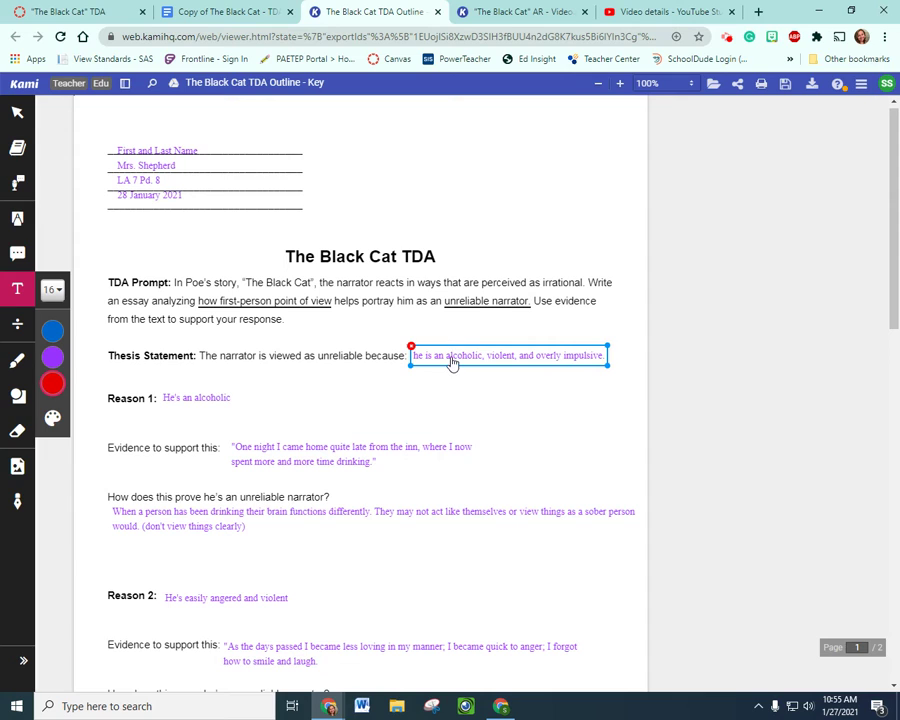
pyautogui.click(639, 373)
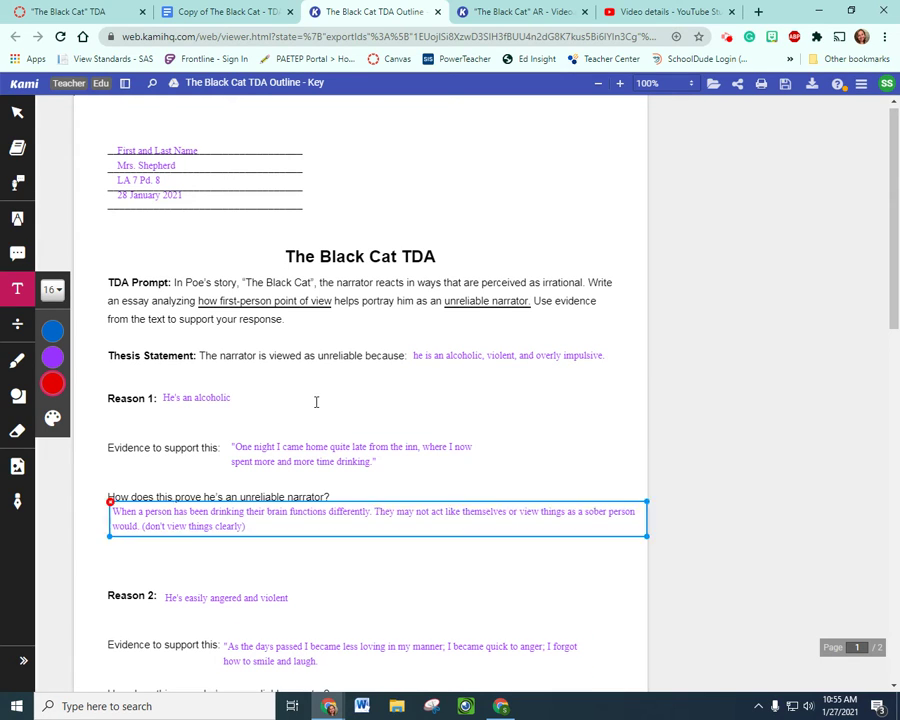
pyautogui.click(210, 8)
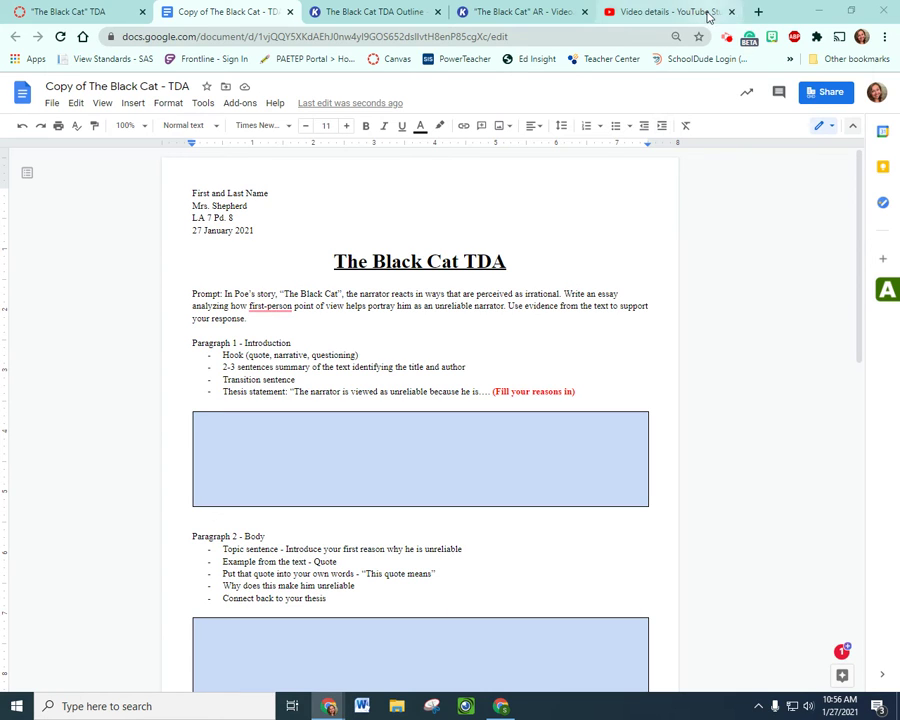
# - Search the web in a new tab for "quotes about unreliable narrators"
pyautogui.click(758, 11)
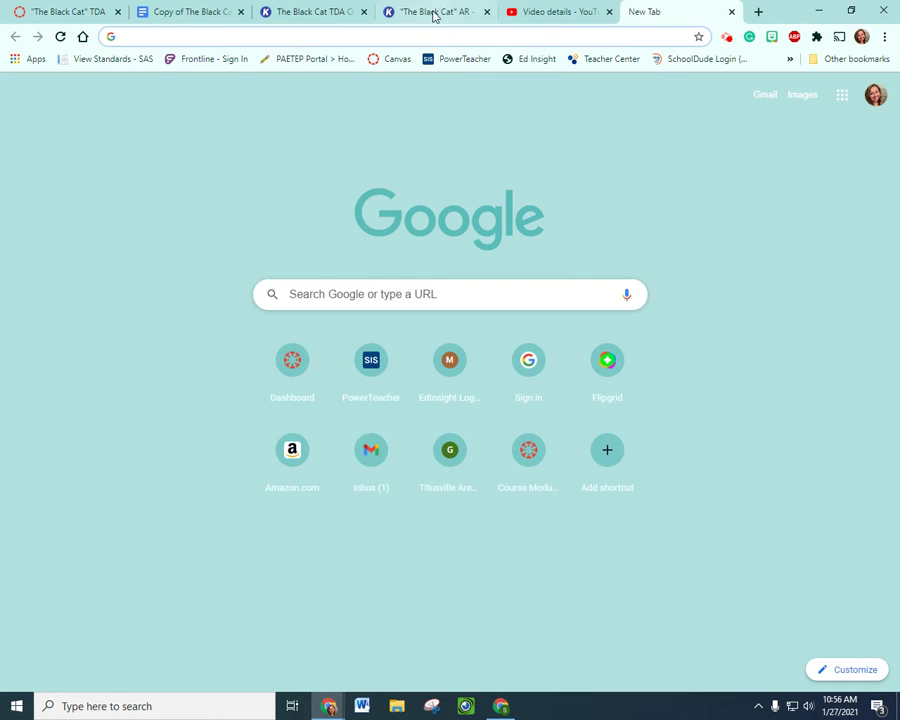
pyautogui.write('quot')
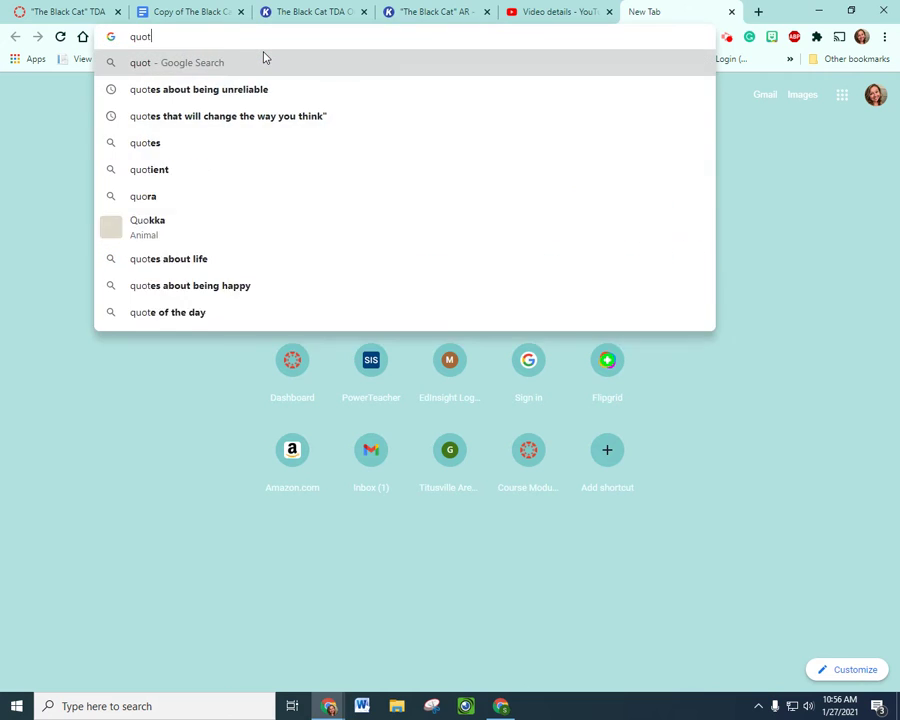
pyautogui.write('es about unreli')
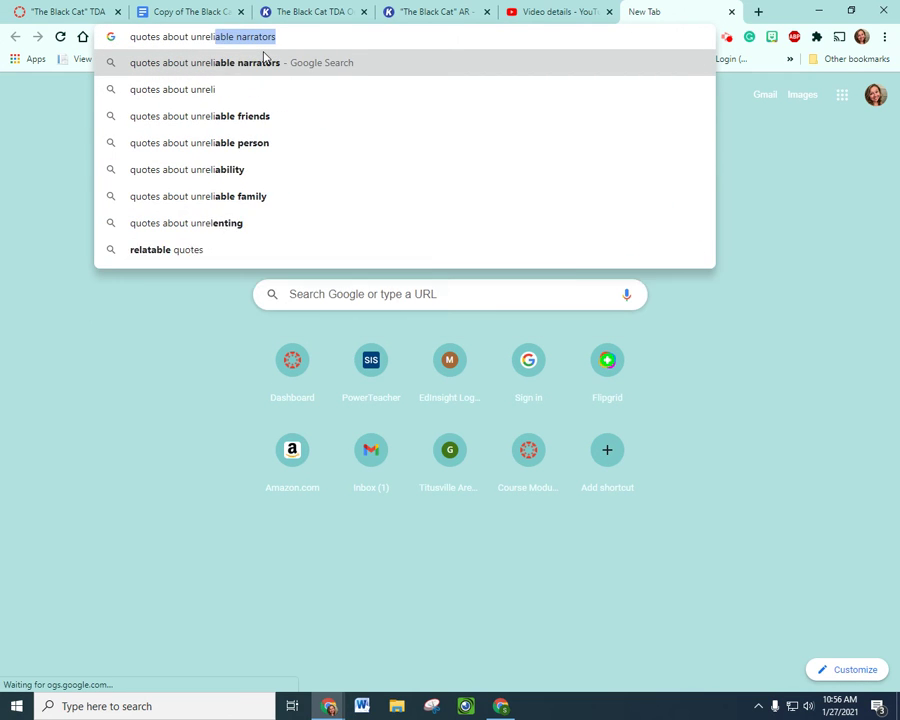
pyautogui.write('able narrators')
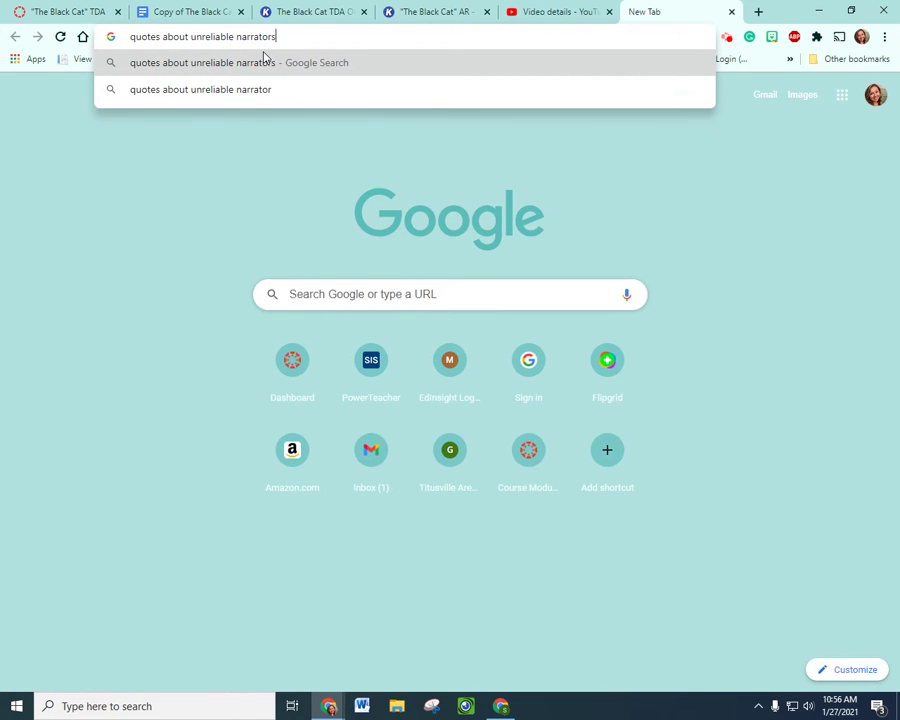
pyautogui.press('Return')
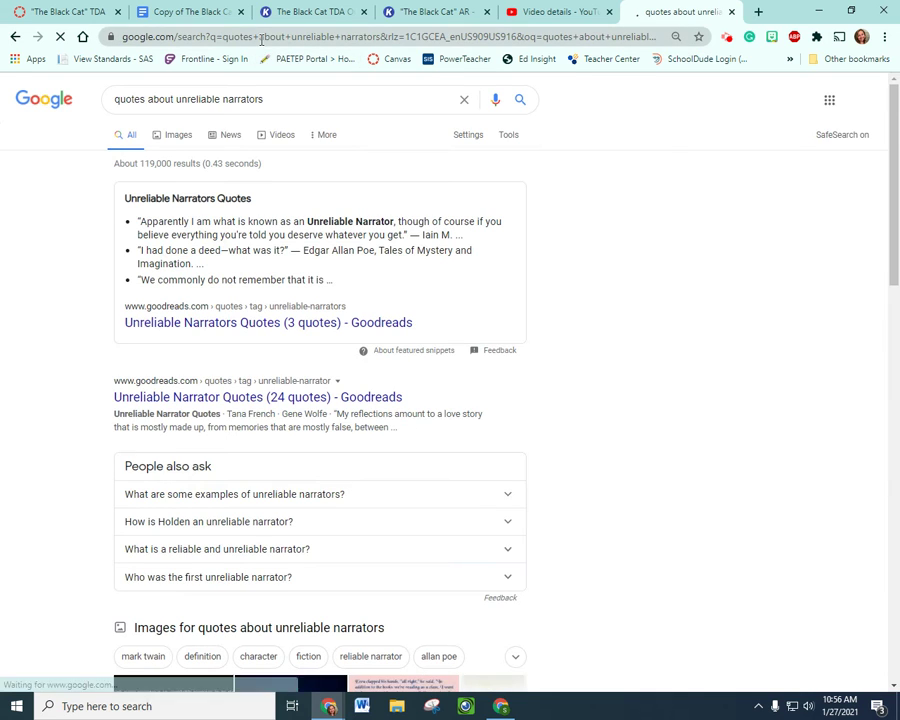
# - Show the image results for the quote search and enlarge the Deb Caletti quote "We are all unreliable narrators"
pyautogui.click(178, 146)
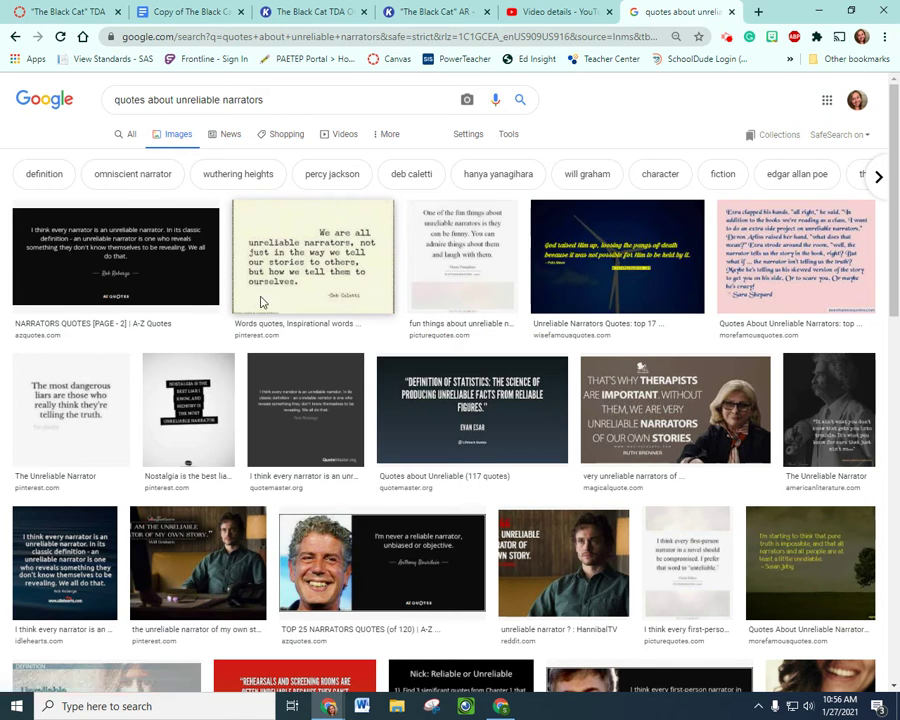
pyautogui.click(64, 196)
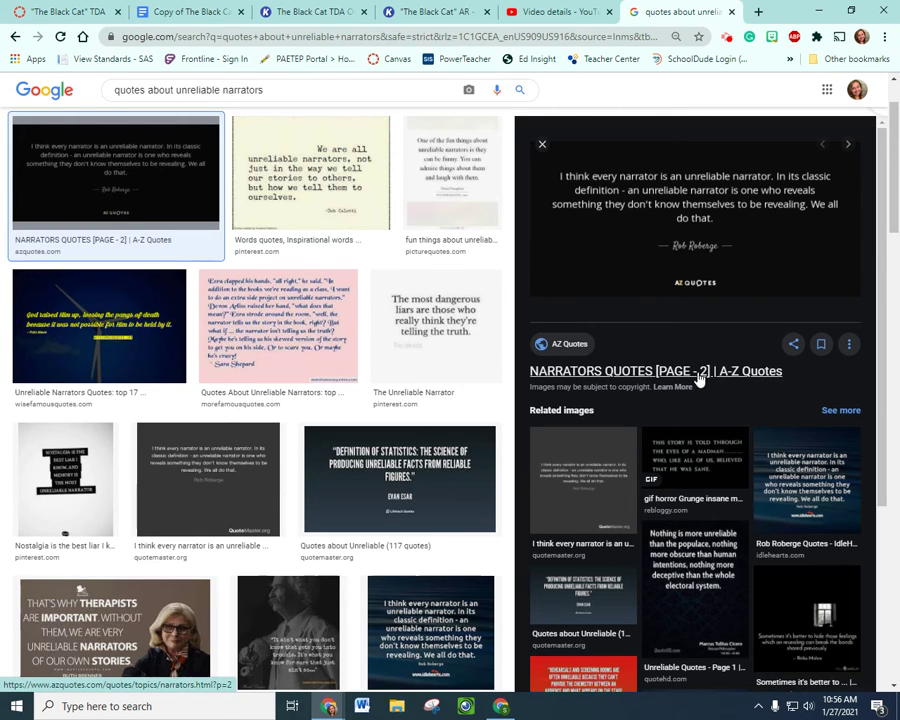
pyautogui.click(336, 231)
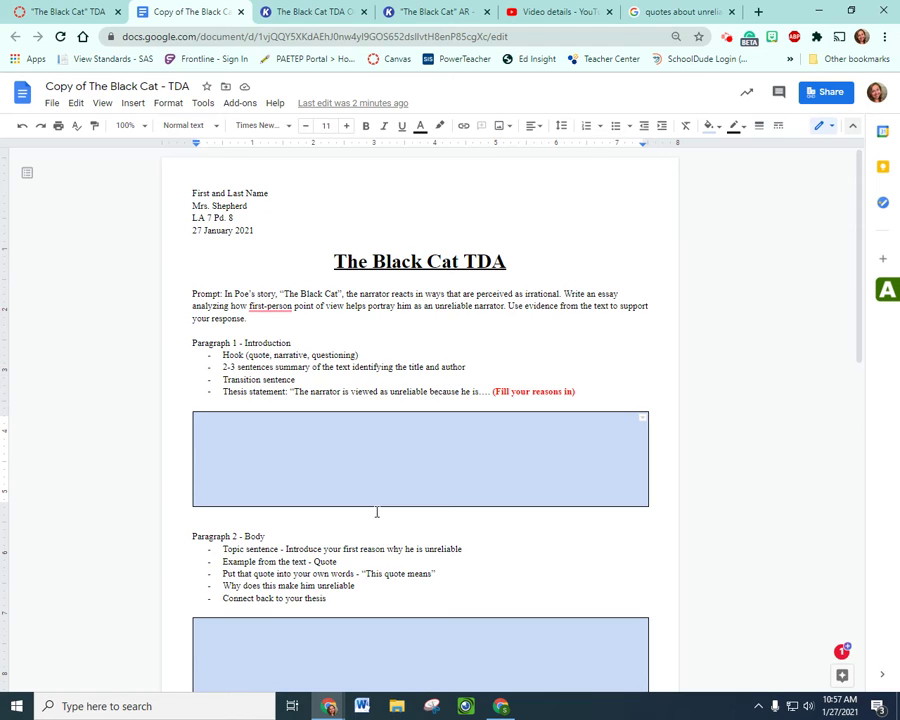
# - Start the introduction box with the hook "We are all unreliable narrators, not just in the way we tell our stories to others," checking the quote image
pyautogui.write('"')
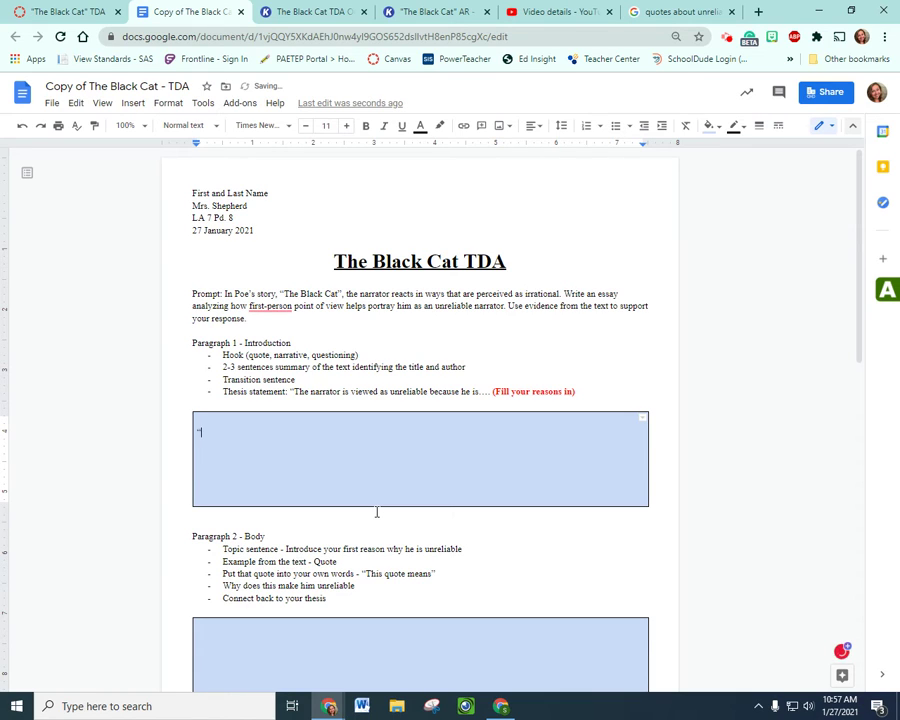
pyautogui.write('We are all unreliable narrator')
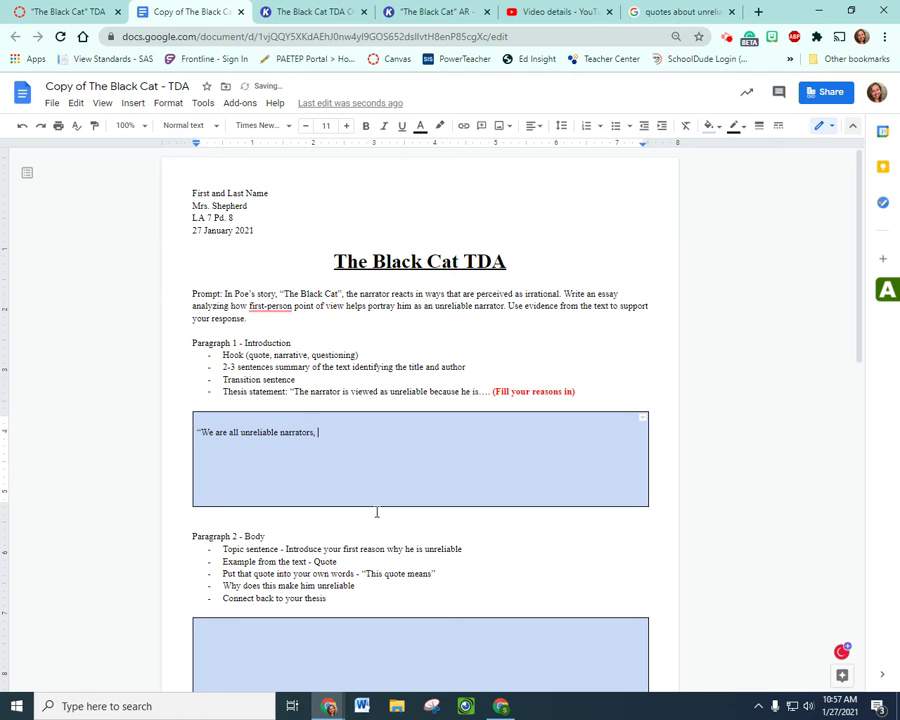
pyautogui.write('s,')
pyautogui.click(648, 11)
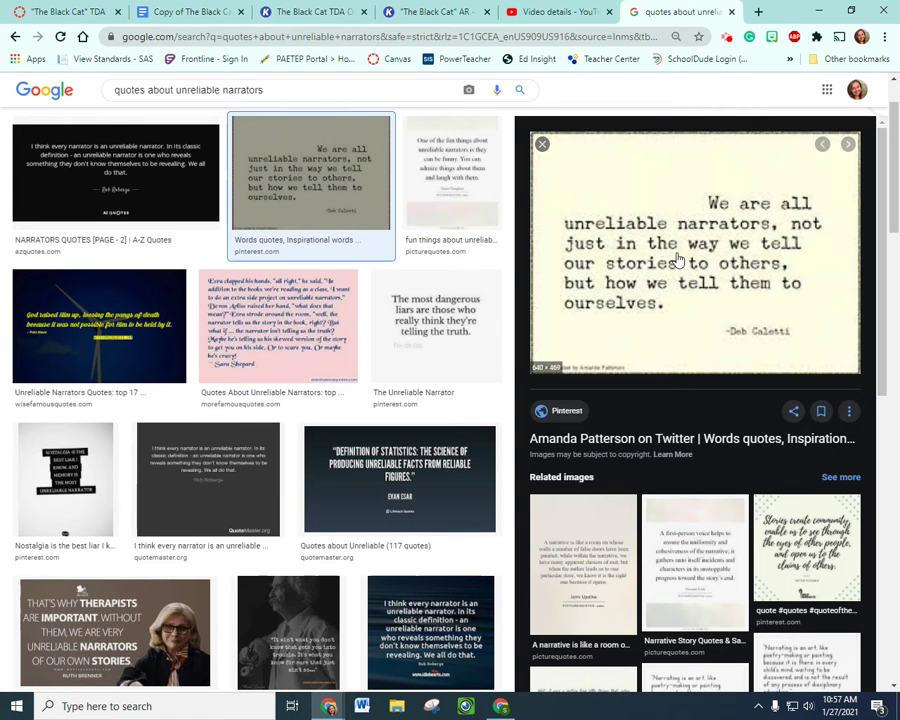
pyautogui.click(195, 11)
pyautogui.write('not just in the w')
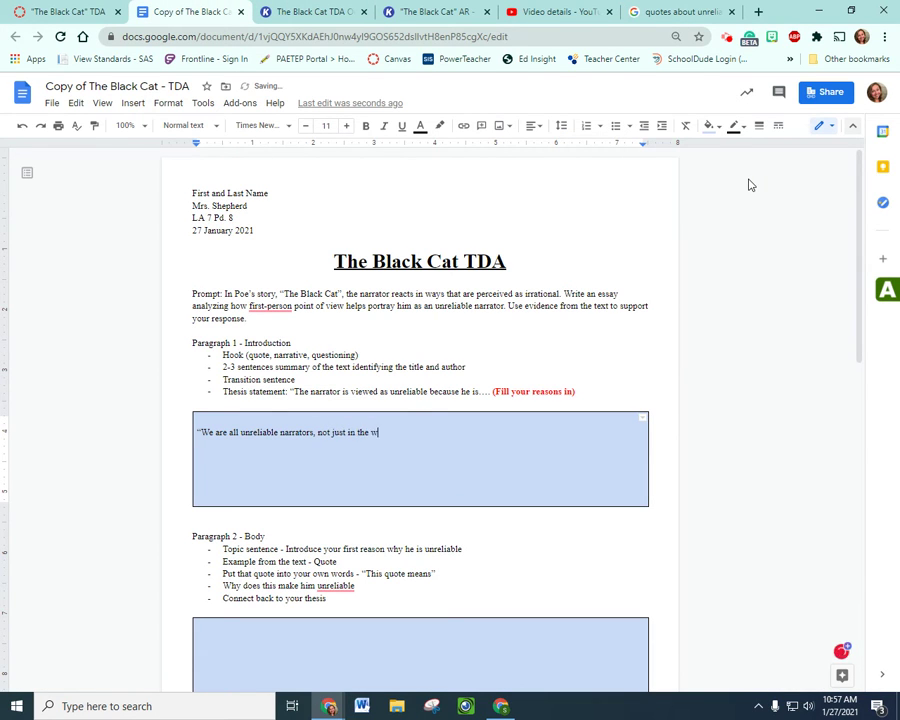
pyautogui.write('ay we tell our stories to others')
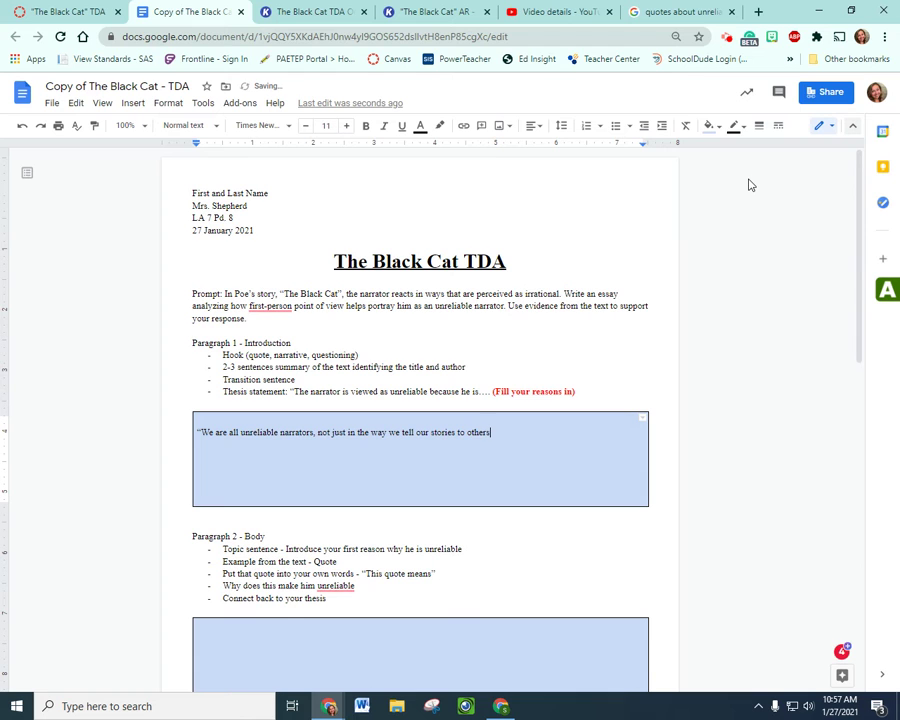
pyautogui.write('.')
# - Check the rest of the quote image and finish the hook with "but how we tell them to ourselves." and a closing quotation mark
pyautogui.click(710, 12)
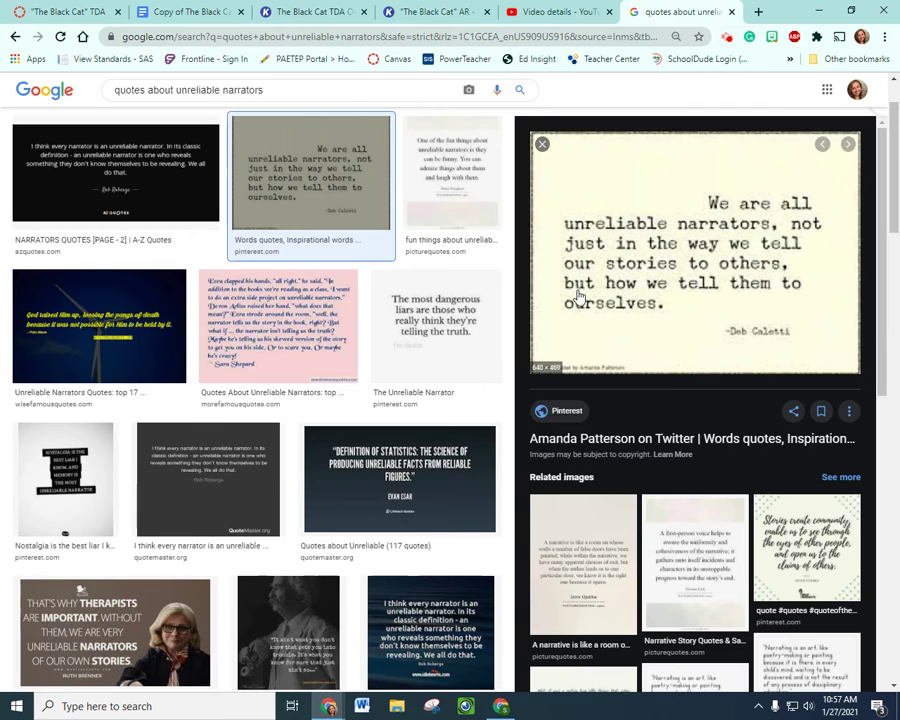
pyautogui.click(300, 8)
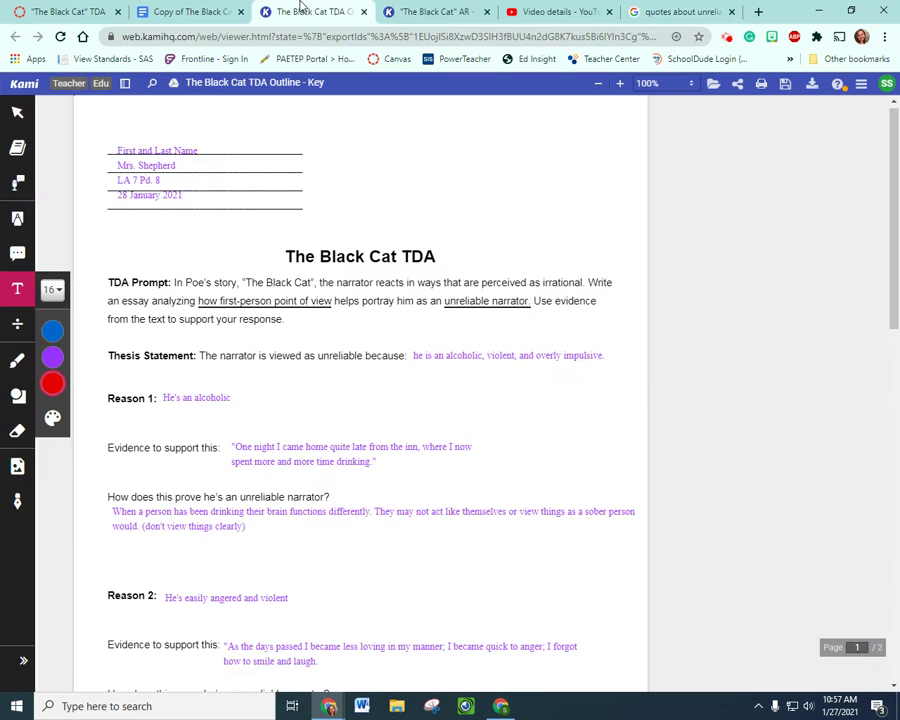
pyautogui.click(205, 11)
pyautogui.write('but how we')
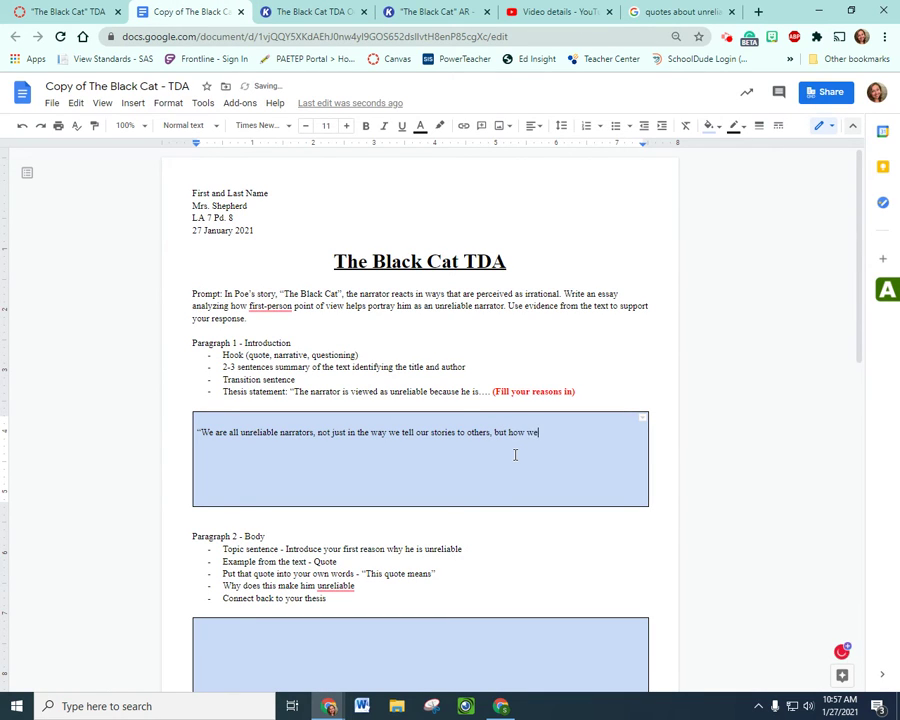
pyautogui.write(' tell them to our')
pyautogui.write('selves.')
pyautogui.write('"')
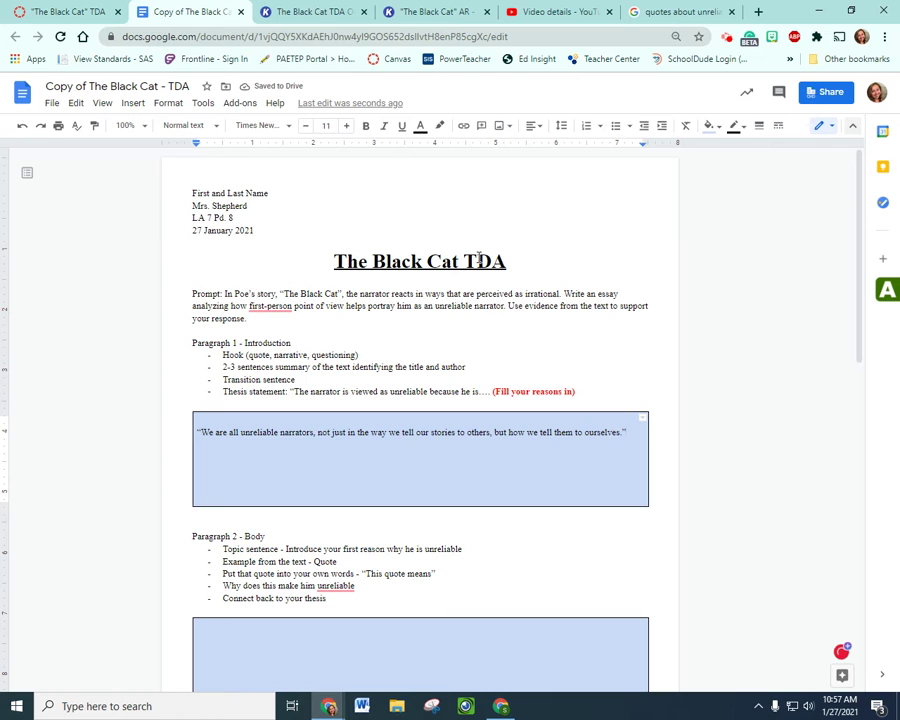
# - Highlight the "Hook (quote, narrative, questioning)" requirement in yellow and return to the end of the quote
pyautogui.moveTo(368, 355); pyautogui.dragTo(222, 356)
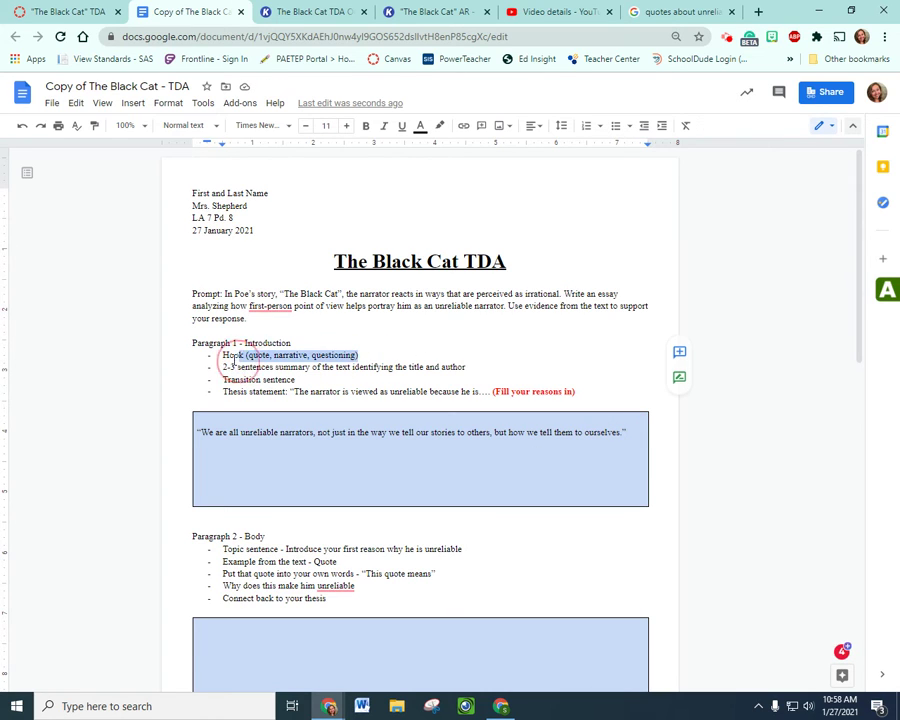
pyautogui.click(440, 126)
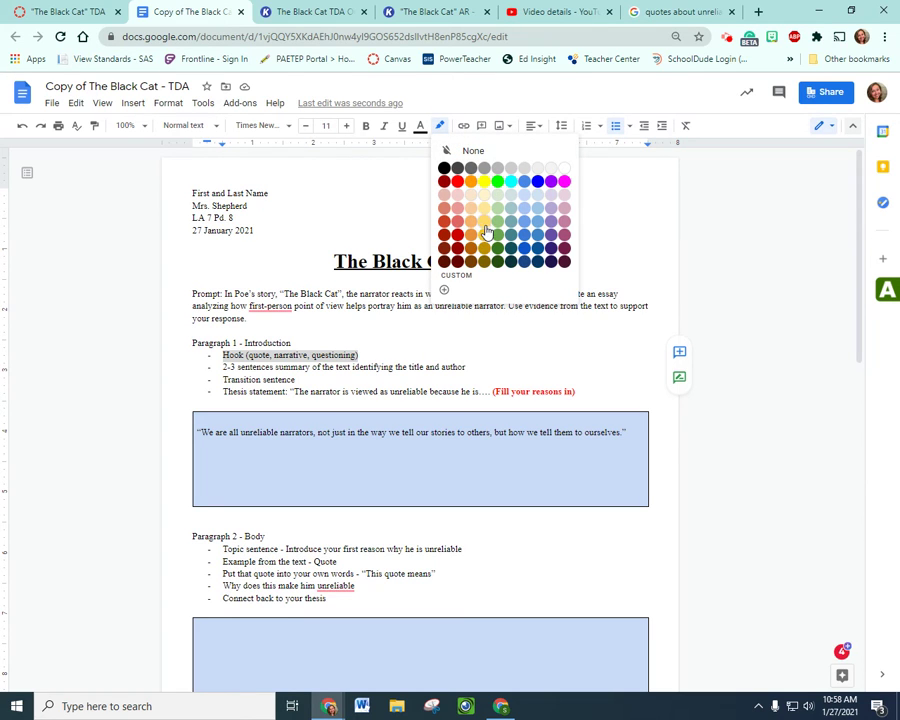
pyautogui.click(484, 181)
pyautogui.click(405, 385)
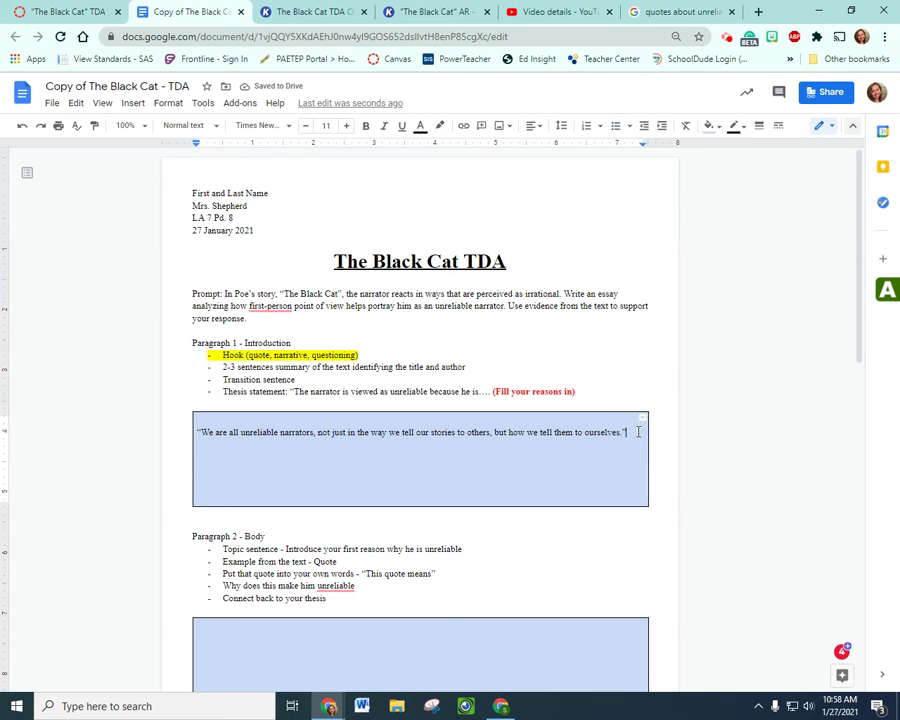
# - Check the quote's author in the image result and add "These words were said by Deb Caletti." after the quote
pyautogui.click(709, 12)
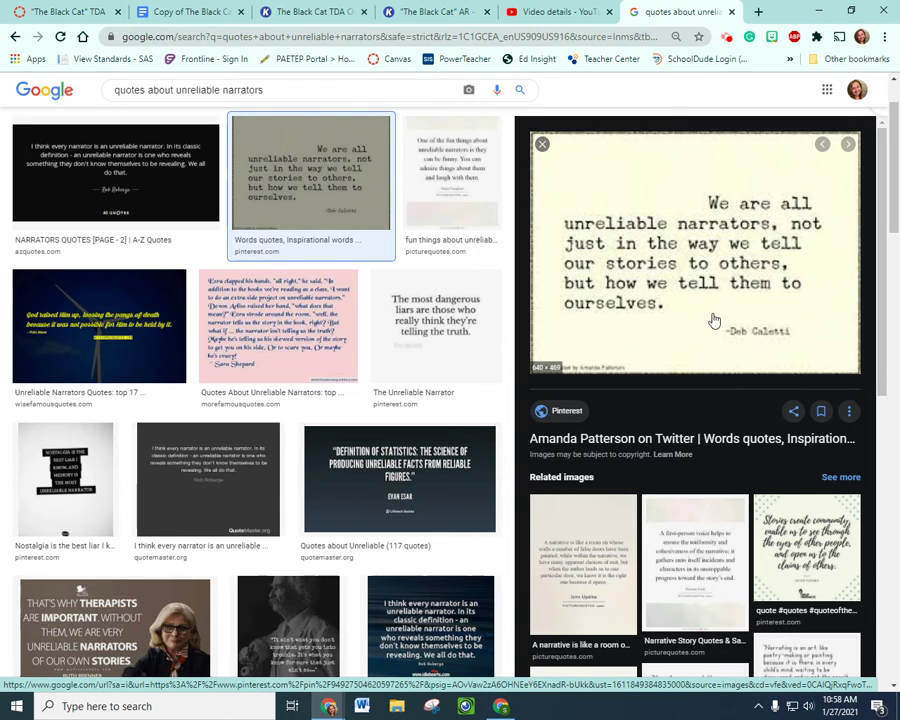
pyautogui.hotkey('ctrl', '2')
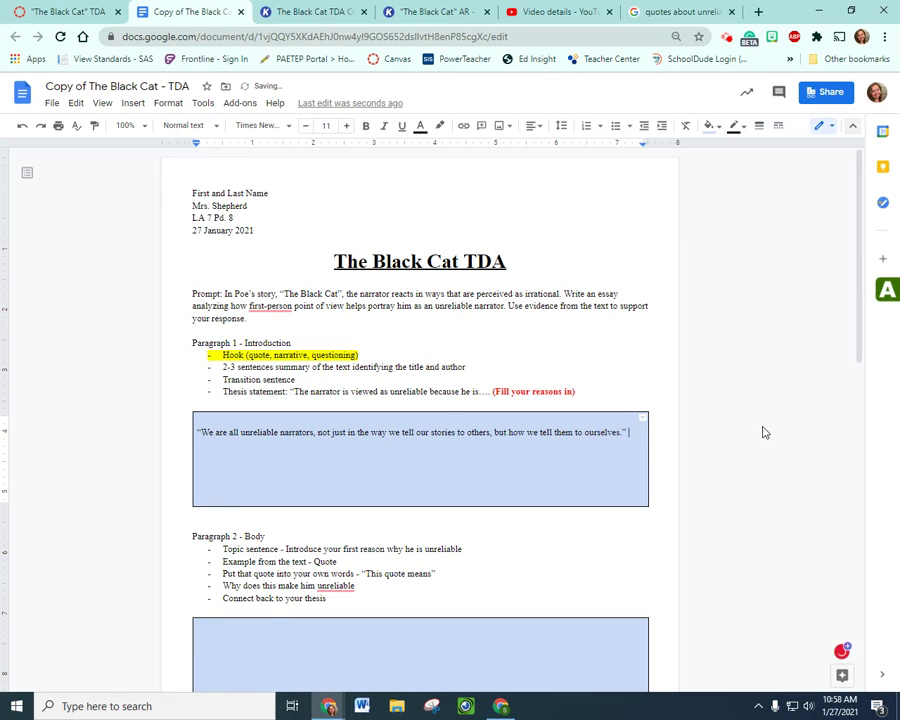
pyautogui.write('These')
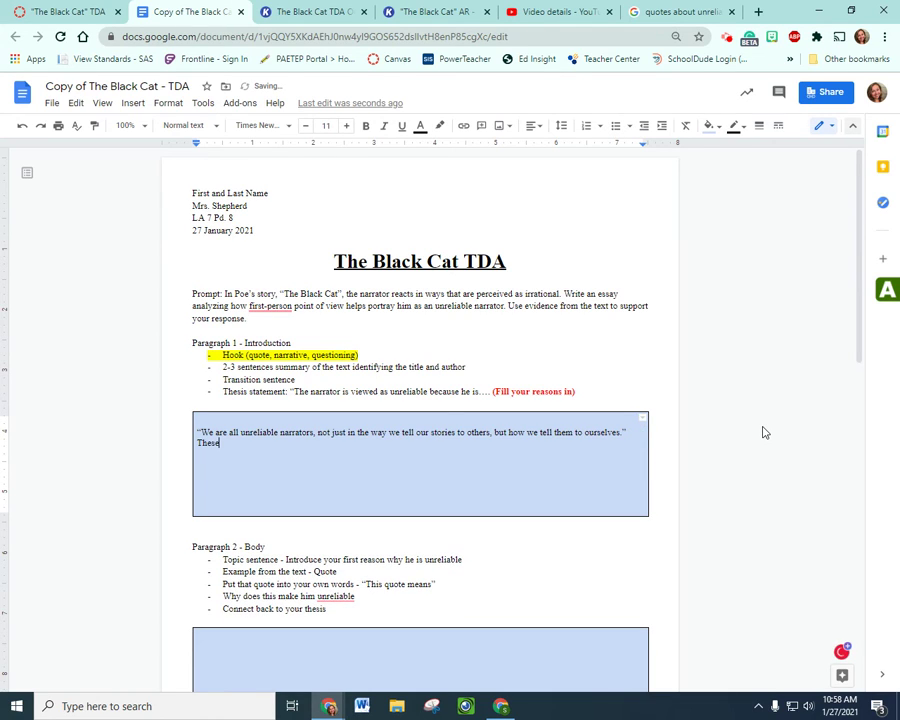
pyautogui.write(' words were said by Deb')
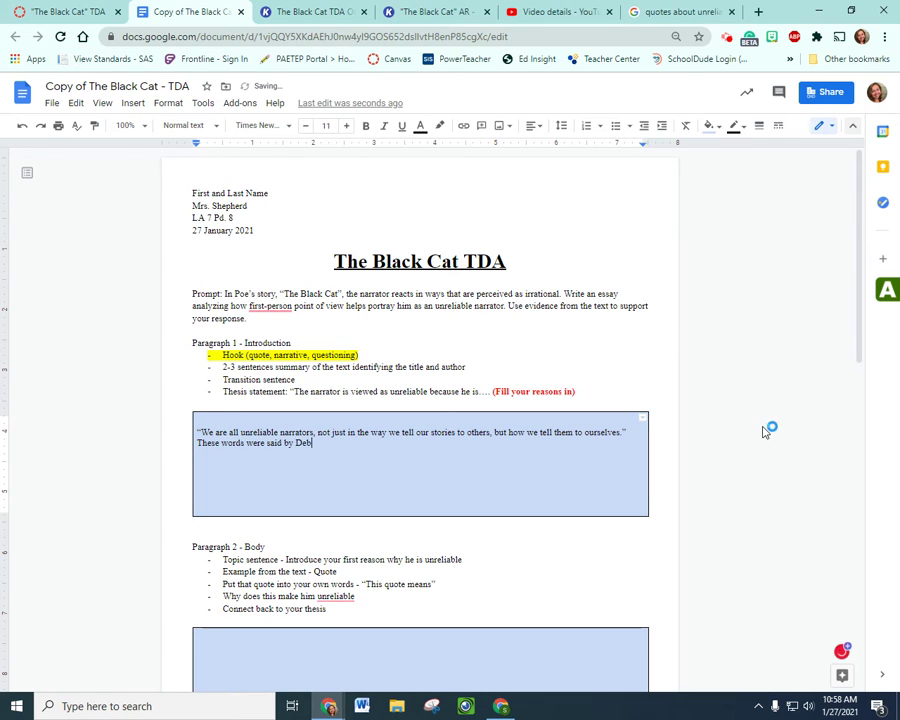
pyautogui.write(' Ca')
# - Add "This quote means everyone is unreliable in some way whether it is how to speak to others or how they speak to themselves."
pyautogui.write('This quote means')
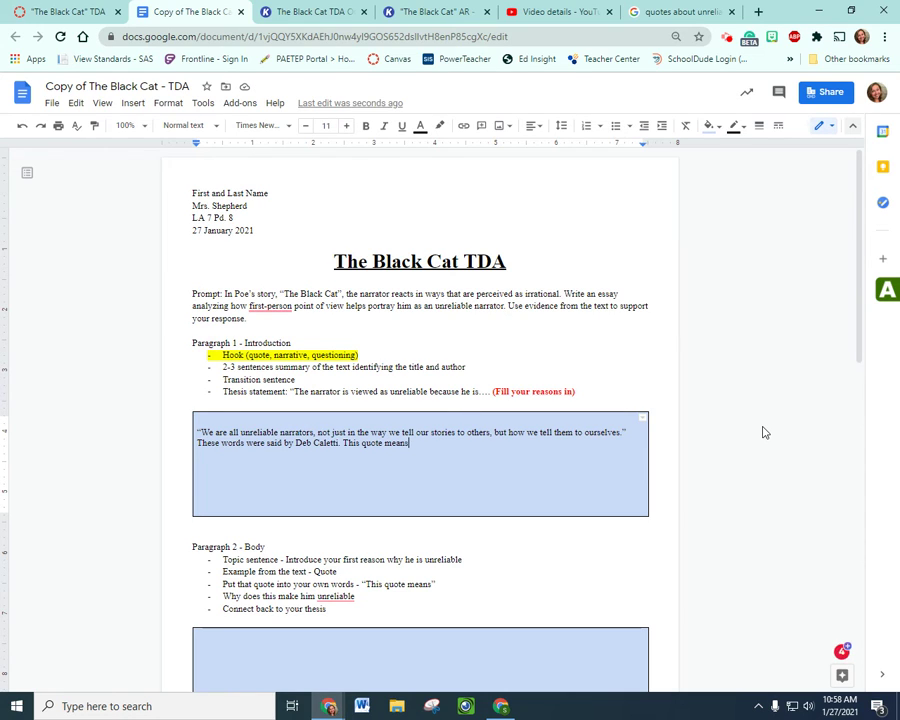
pyautogui.write('everyone is unreliable in some way where i')
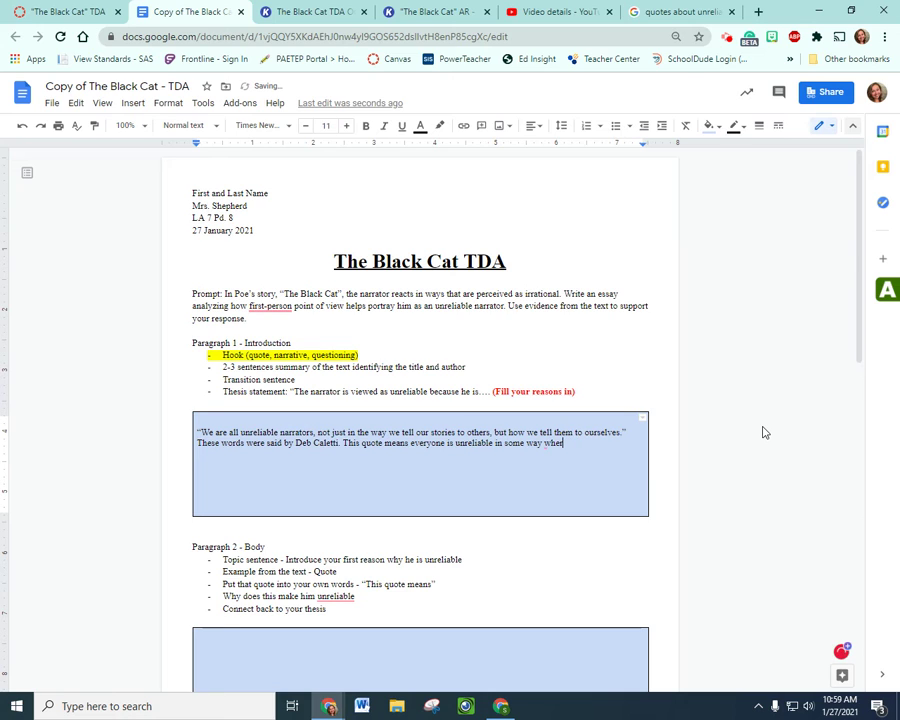
pyautogui.press('BackSpace')
pyautogui.press('BackSpace')
pyautogui.write('ther it')
pyautogui.write(' is ')
pyautogui.write('how to ')
pyautogui.write('speak to o')
pyautogui.write('ther')
pyautogui.write('s or how they speak t')
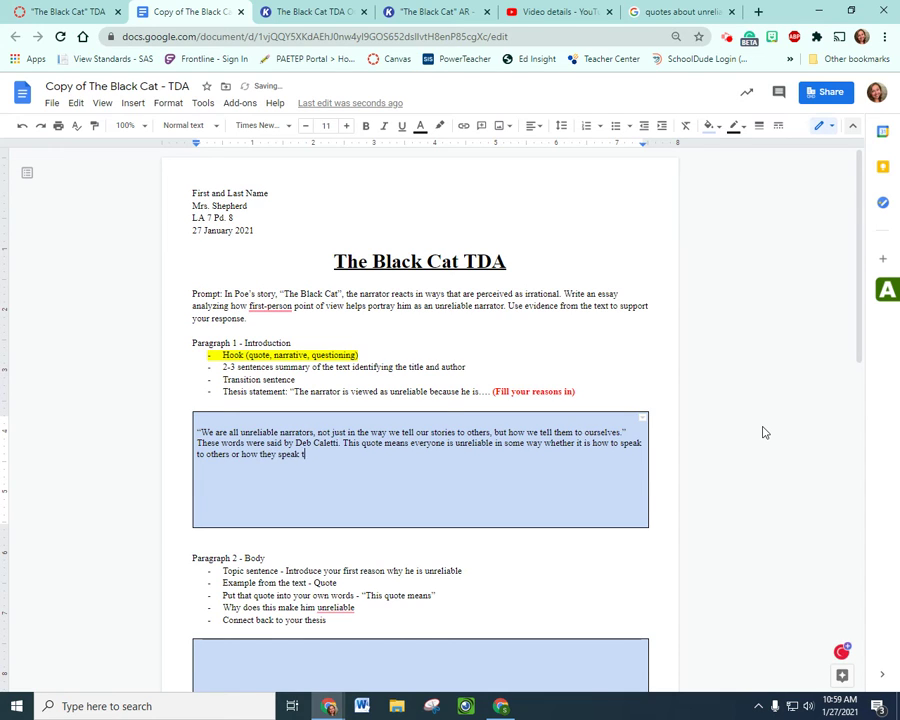
pyautogui.write('o themselv')
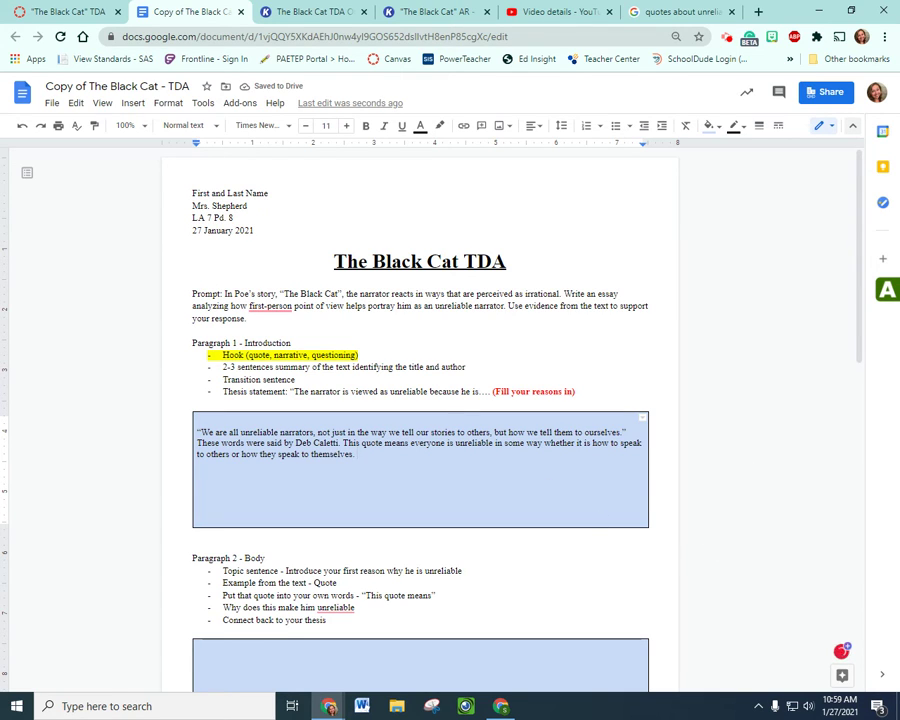
pyautogui.write('es.')
pyautogui.click(198, 432)
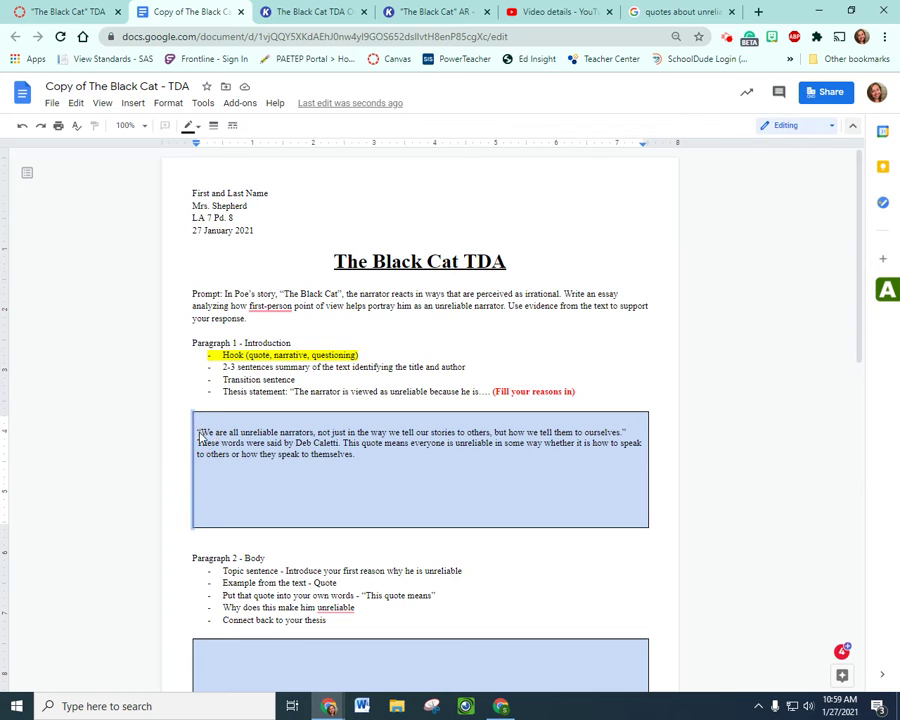
pyautogui.click(198, 432)
pyautogui.press('Tab')
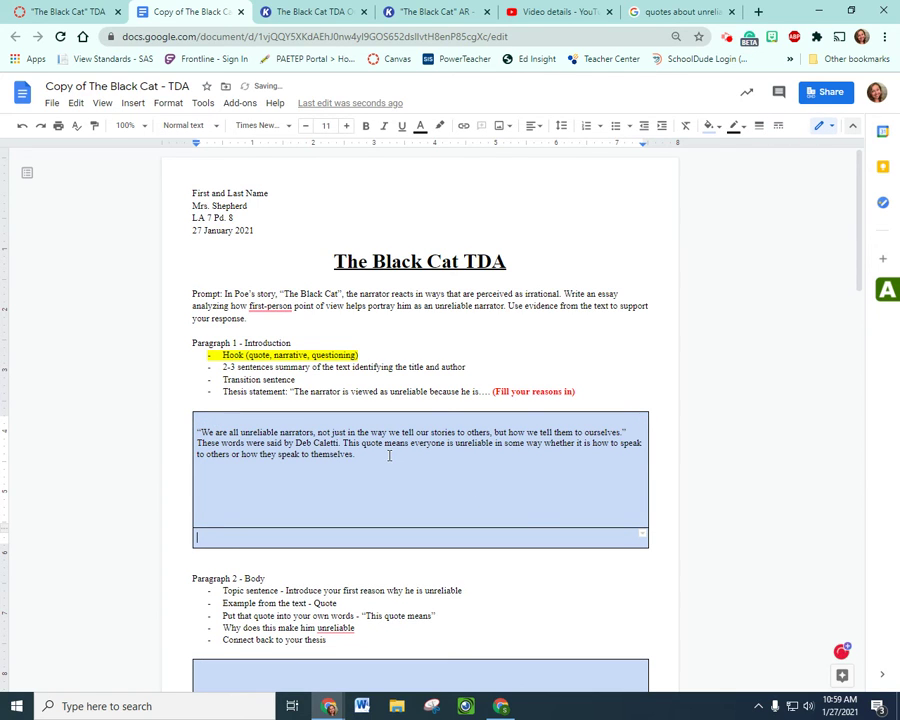
pyautogui.hotkey('ctrl', 'z')
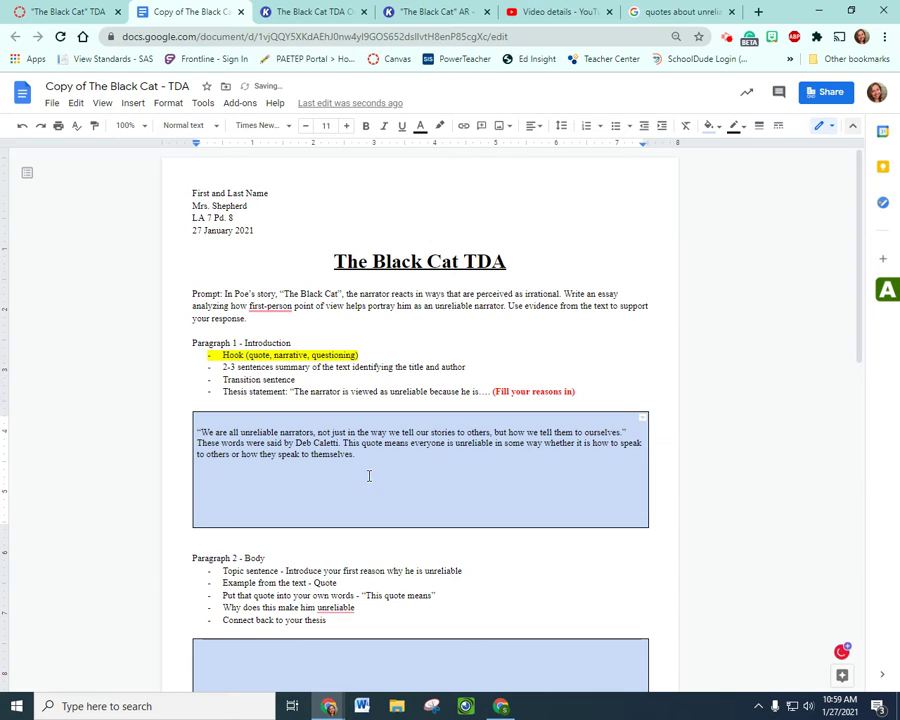
pyautogui.click(366, 461)
# - Review the title-and-author summary requirement, remove the stray selected line, and begin the summary with "In Edgar Allen Poe's "The Black Cat,""
pyautogui.moveTo(211, 342); pyautogui.dragTo(281, 342)
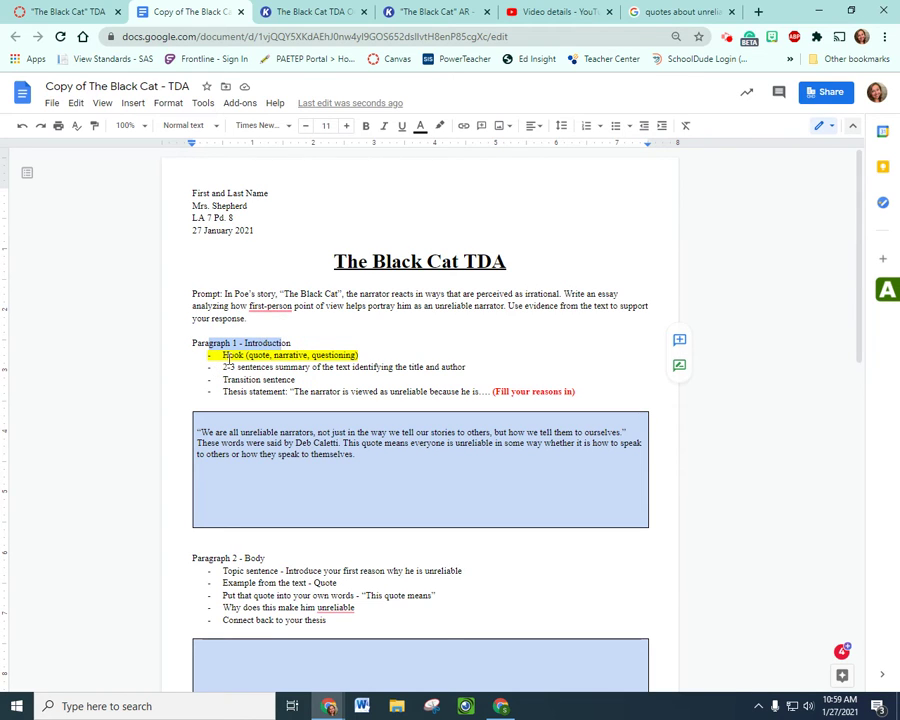
pyautogui.click(283, 352)
pyautogui.moveTo(222, 367); pyautogui.dragTo(343, 367)
pyautogui.click(346, 367)
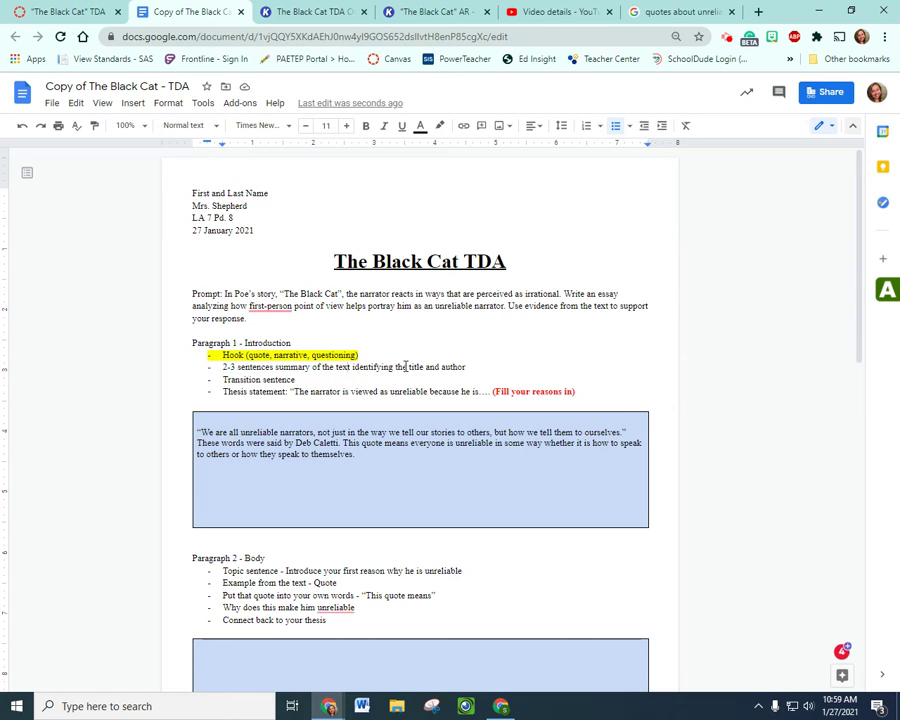
pyautogui.click(414, 460)
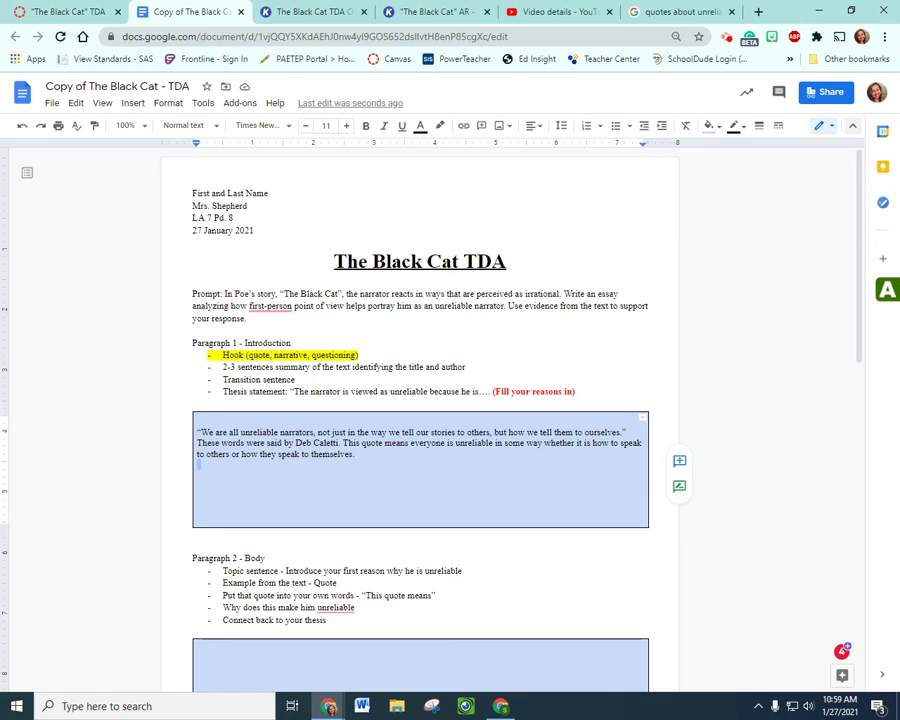
pyautogui.press('BackSpace')
pyautogui.write('In E')
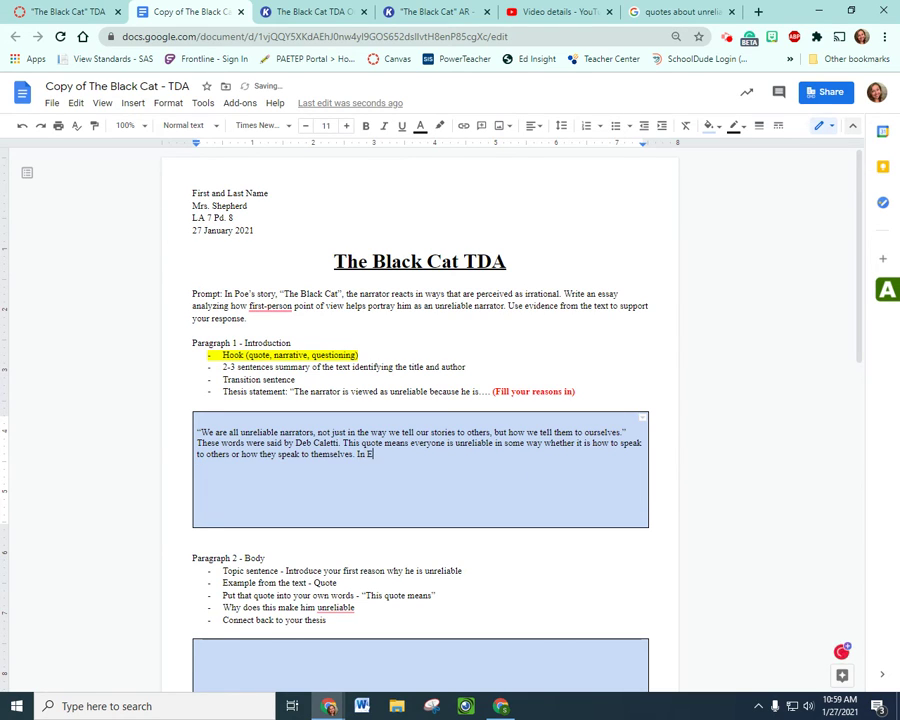
pyautogui.write('dga')
pyautogui.write("r Allen Poe's")
pyautogui.write(' "')
pyautogui.write('The ')
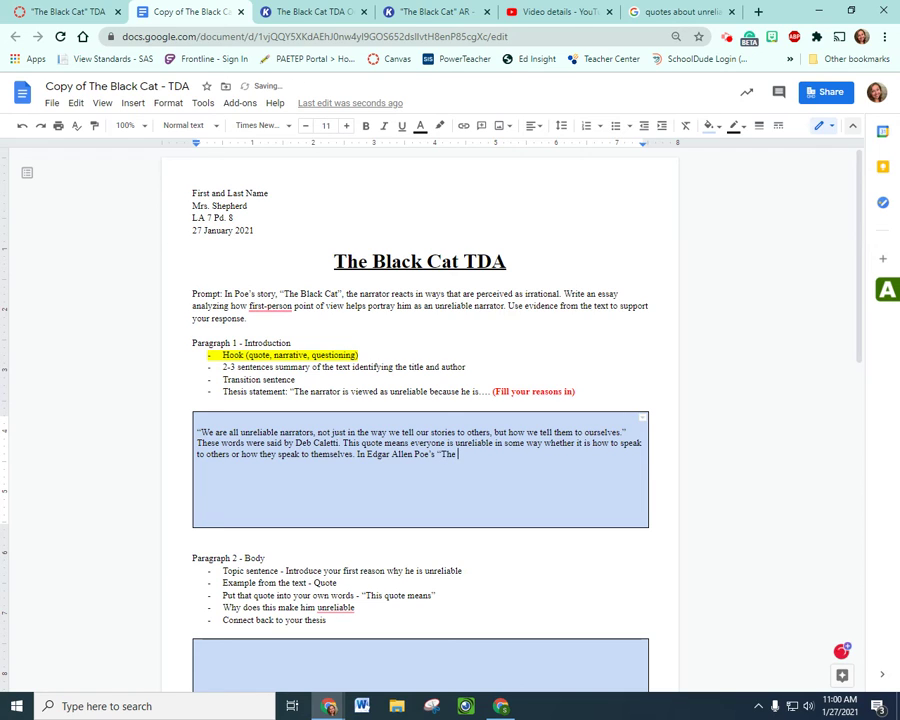
pyautogui.write('Black')
pyautogui.write(' Ca')
pyautogui.write('t,"')
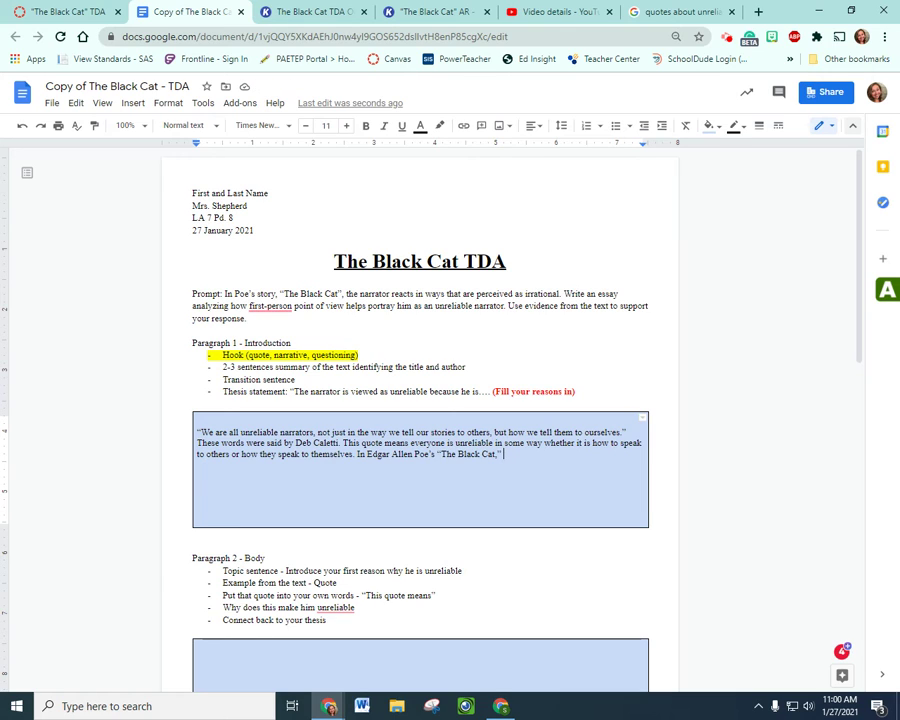
# - Complete the summary's opening sentence with "an unreliable narrator is not what the reader would anticipate him to be." and correct the spelling of "unreliable"
pyautogui.write('an unreilab')
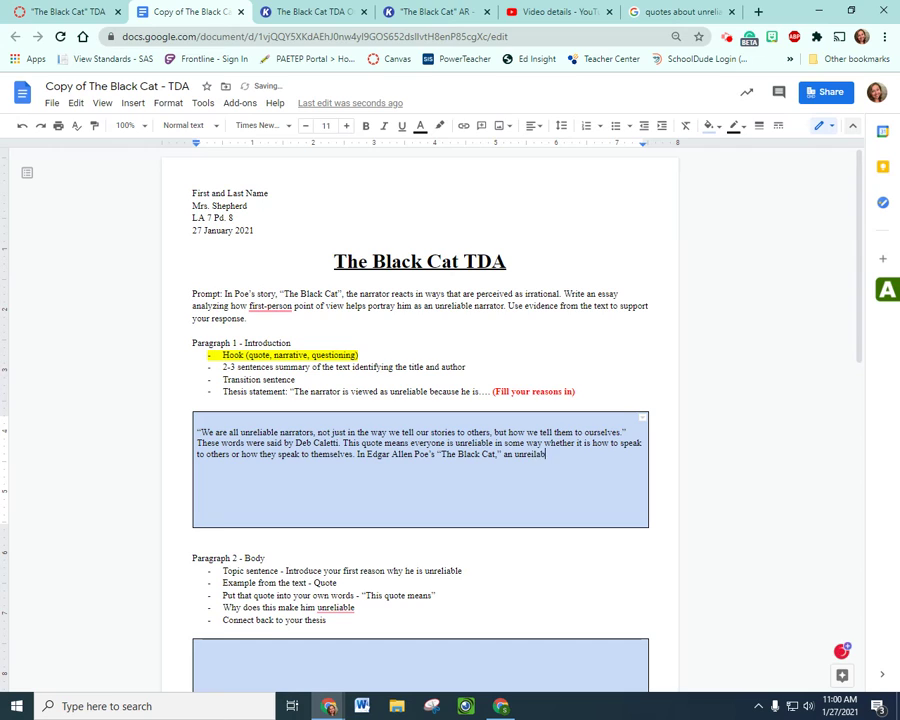
pyautogui.write('le narrator is')
pyautogui.write(' noot')
pyautogui.press('BackSpace')
pyautogui.press('BackSpace')
pyautogui.write('t what the rea')
pyautogui.write('der would ')
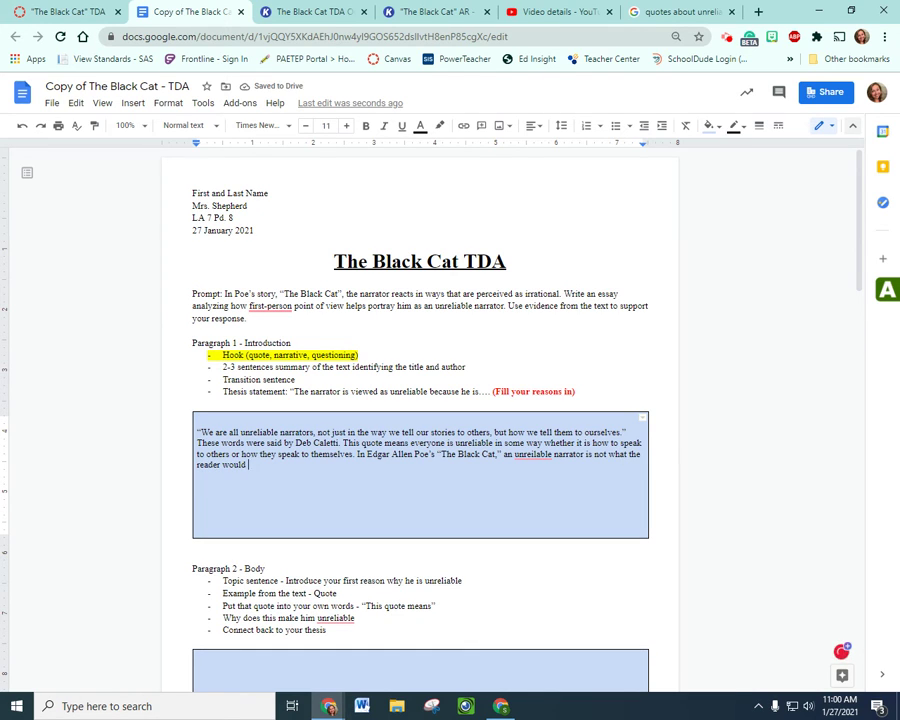
pyautogui.write('anticipate him to ')
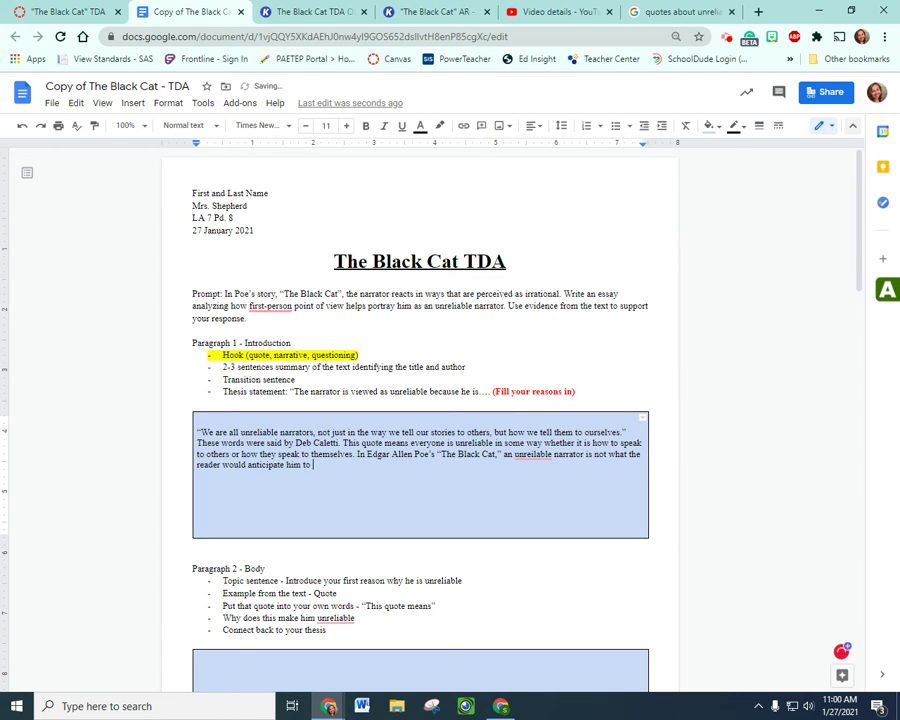
pyautogui.write('be.')
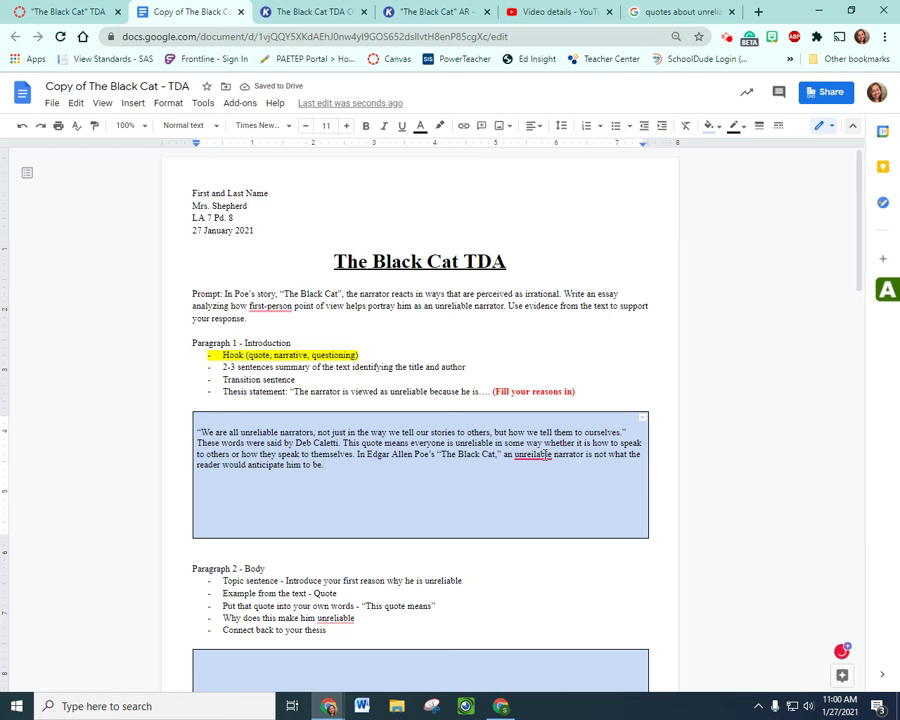
pyautogui.click(535, 455)
pyautogui.click(545, 473)
# - Continue the introduction's summary with the sentence "The narrator loves pets, especially his black cat."
pyautogui.scroll(-2, 417, 468)
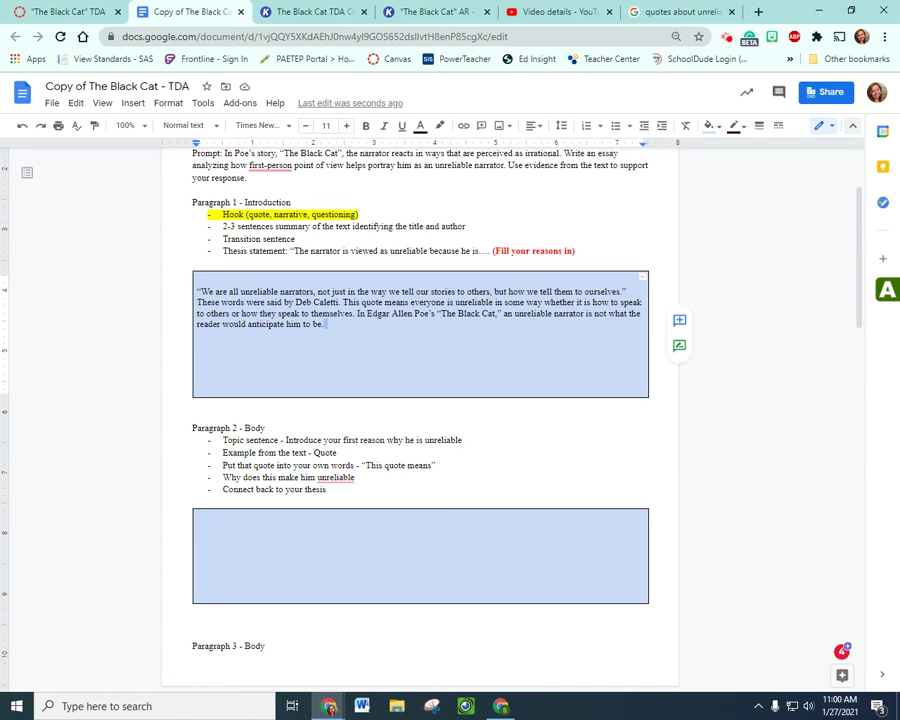
pyautogui.scroll(-1, 323, 298)
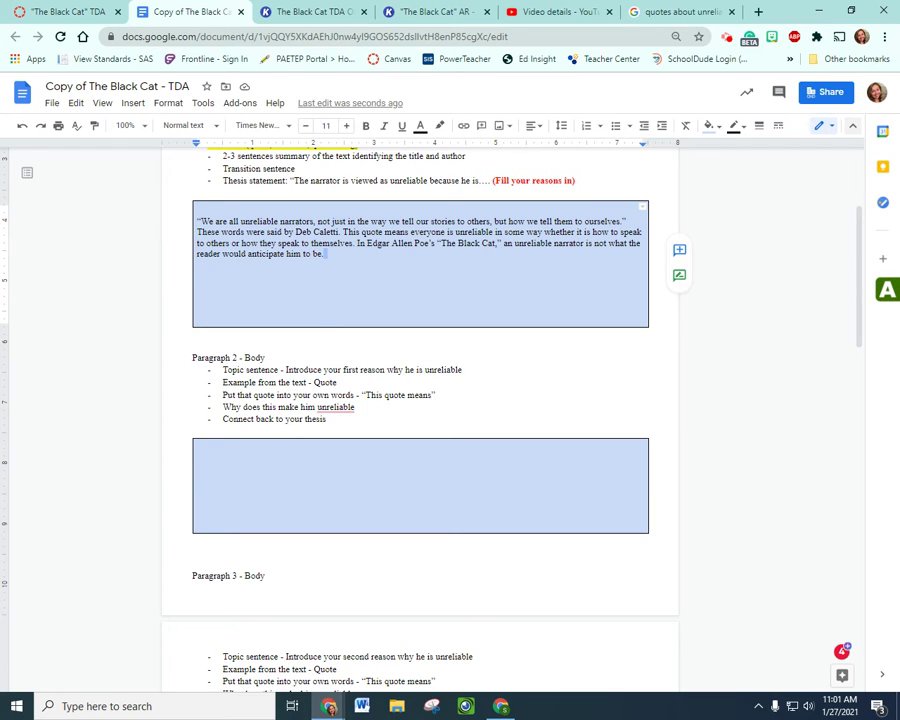
pyautogui.click(422, 257)
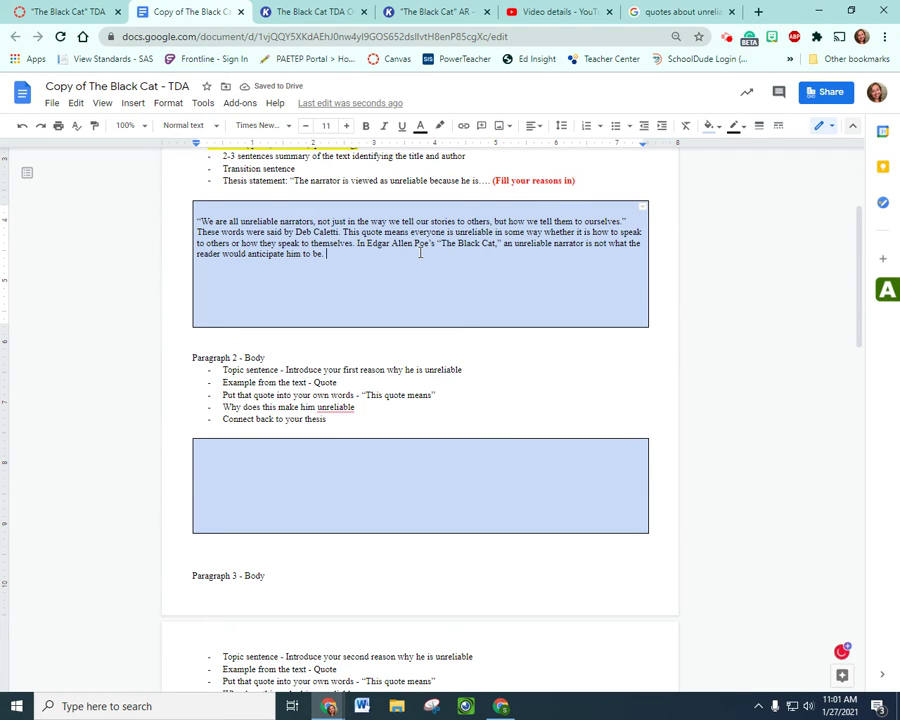
pyautogui.write('The narrator loves pets')
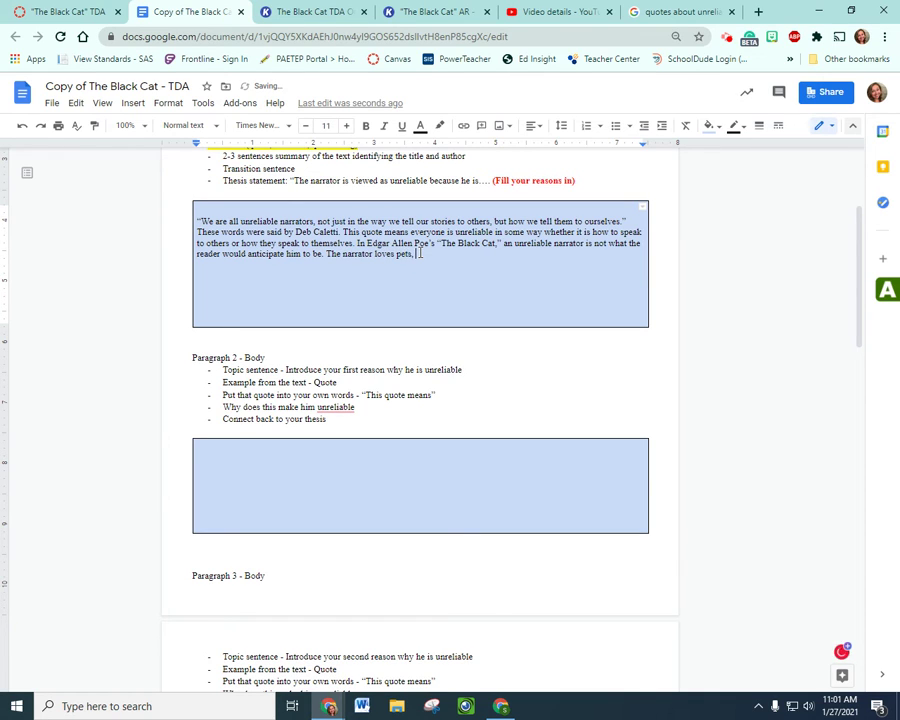
pyautogui.write(', especially his black cat')
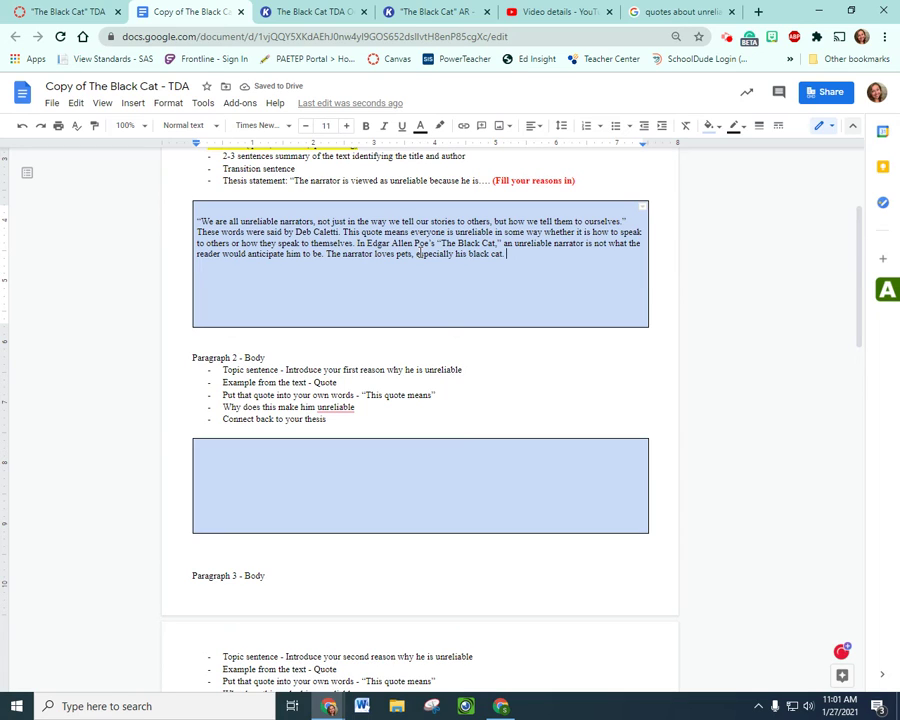
# - Add the summary sentence "Throughout the story, he goes through changes that turned him into a monster."
pyautogui.write('. Throughout the storie')
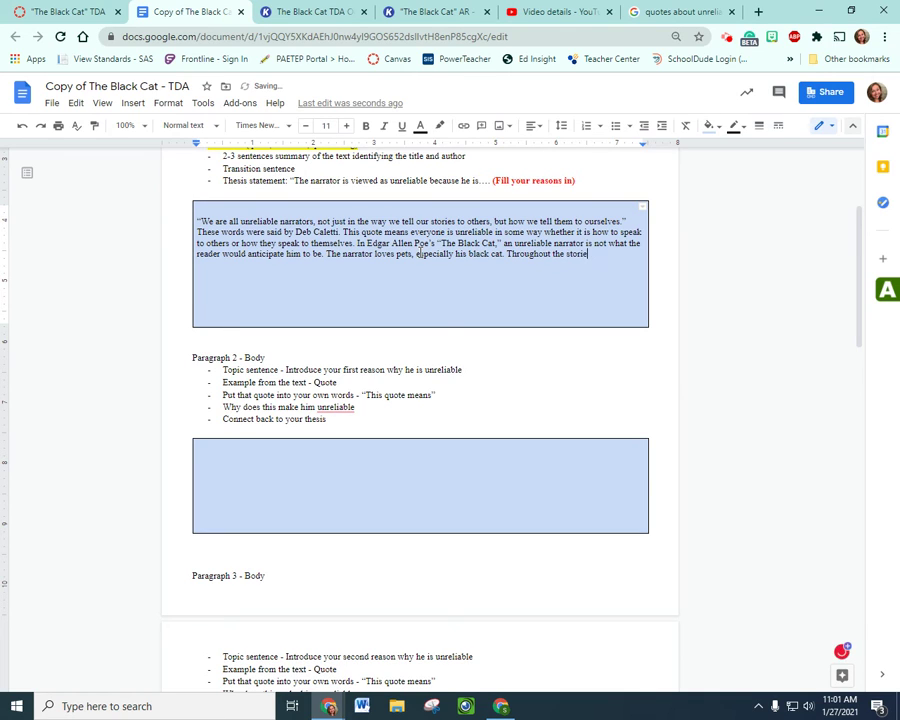
pyautogui.press('BackSpace')
pyautogui.press('BackSpace')
pyautogui.write('y, he goes through ch')
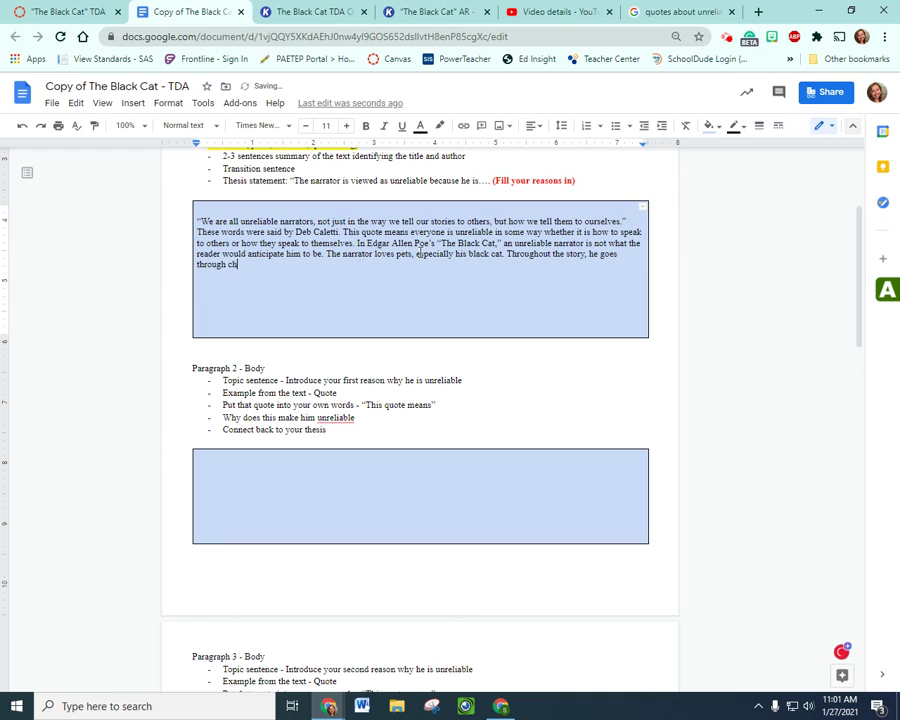
pyautogui.write('anges that turned him into a monster')
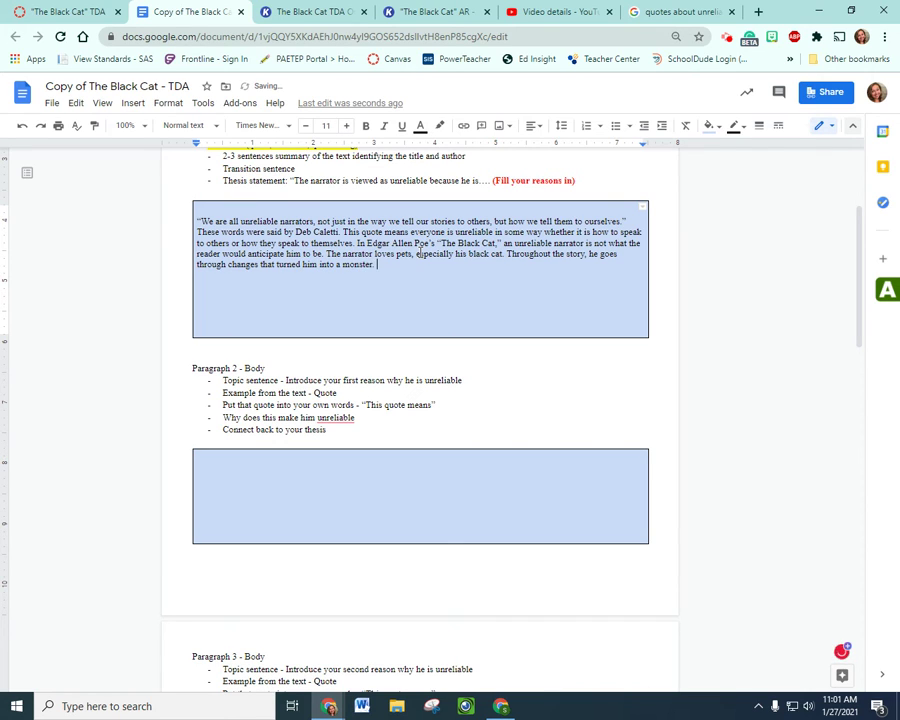
# - Add the transition sentence "The reader must decide whether he is reliable or not." and check the introduction against the summary and transition requirements
pyautogui.write('. The reader must decide')
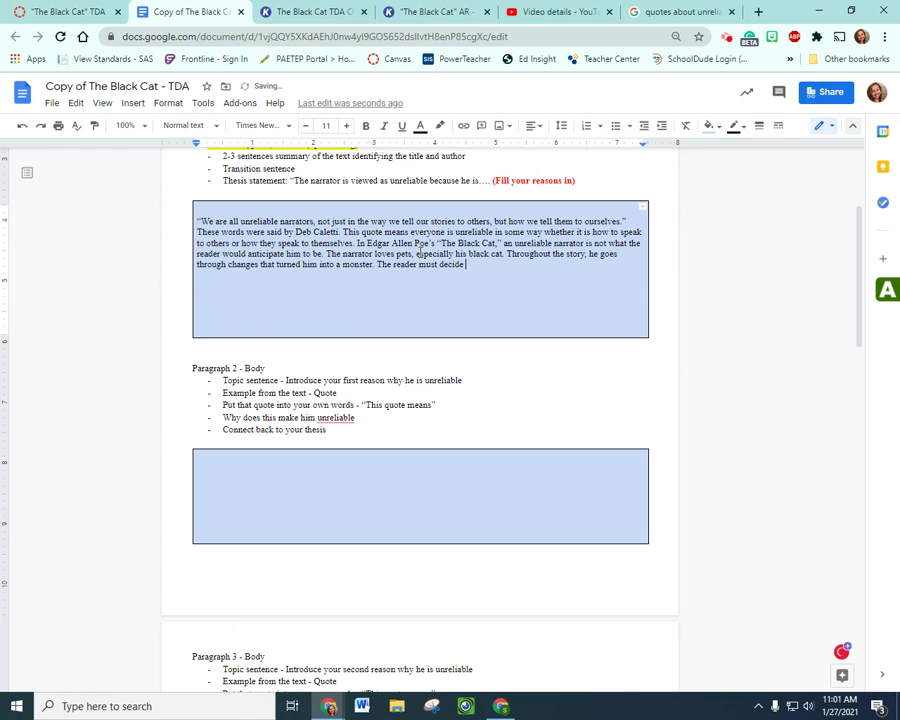
pyautogui.write(' whether he is reliable or not.')
pyautogui.scroll(3, 345, 311)
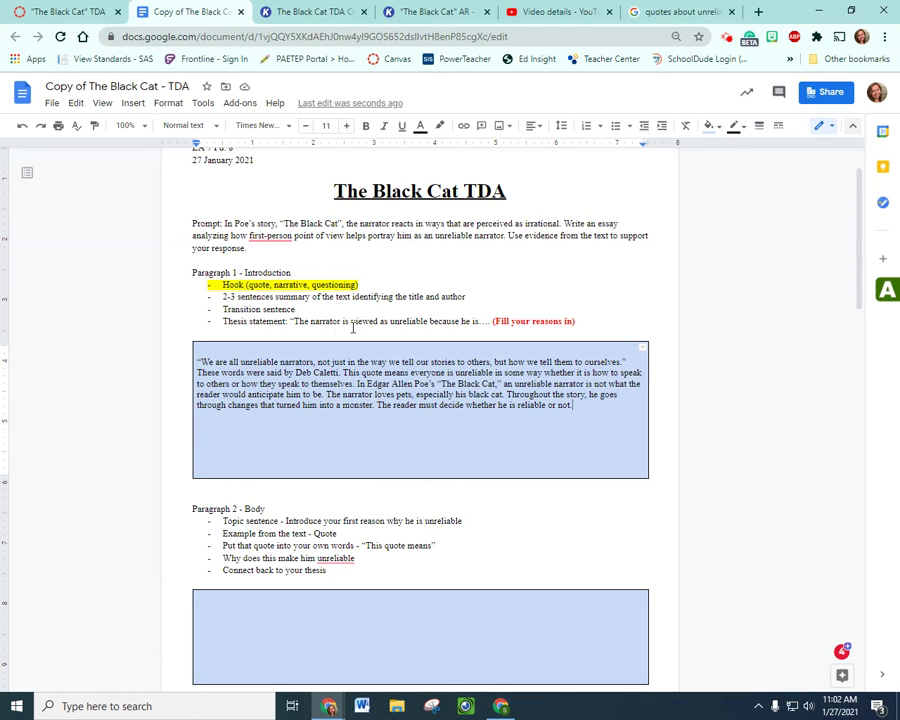
pyautogui.moveTo(243, 309); pyautogui.dragTo(262, 309)
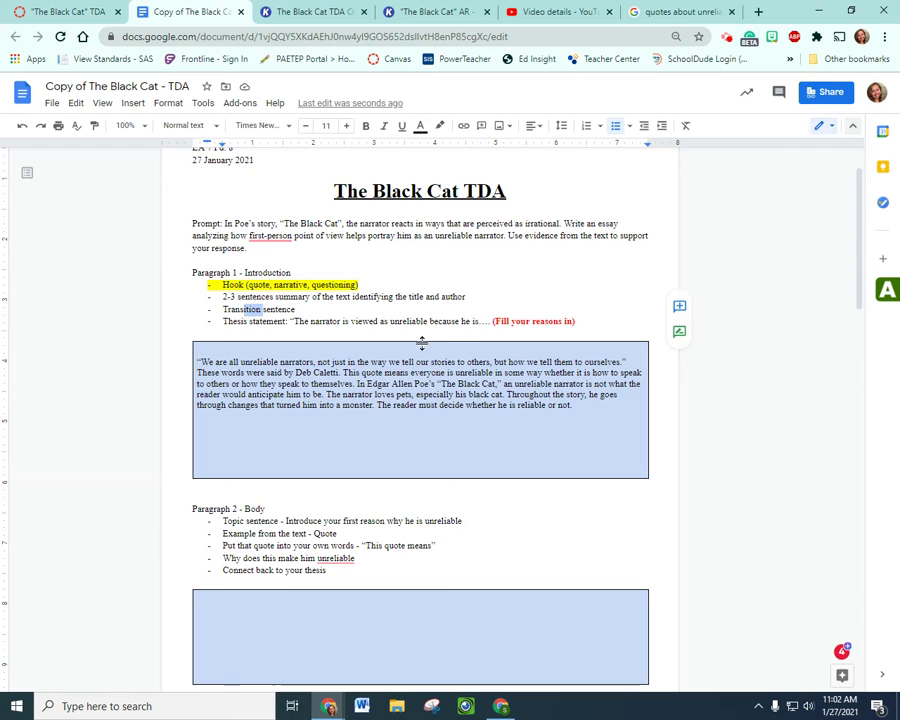
pyautogui.moveTo(356, 383); pyautogui.dragTo(535, 397)
pyautogui.moveTo(400, 392); pyautogui.dragTo(376, 406)
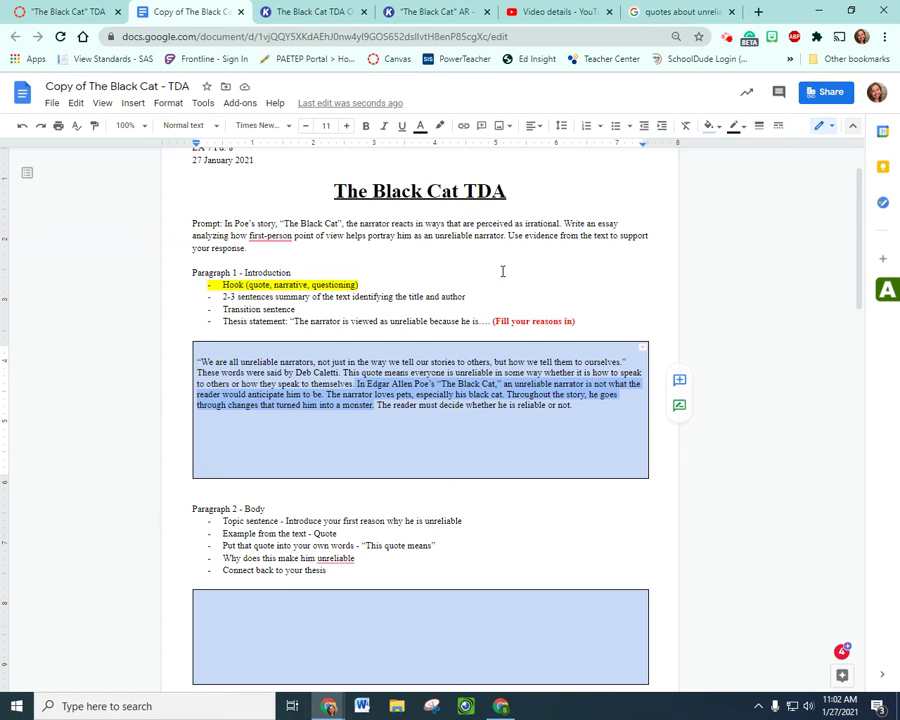
pyautogui.click(591, 411)
pyautogui.press('BackSpace')
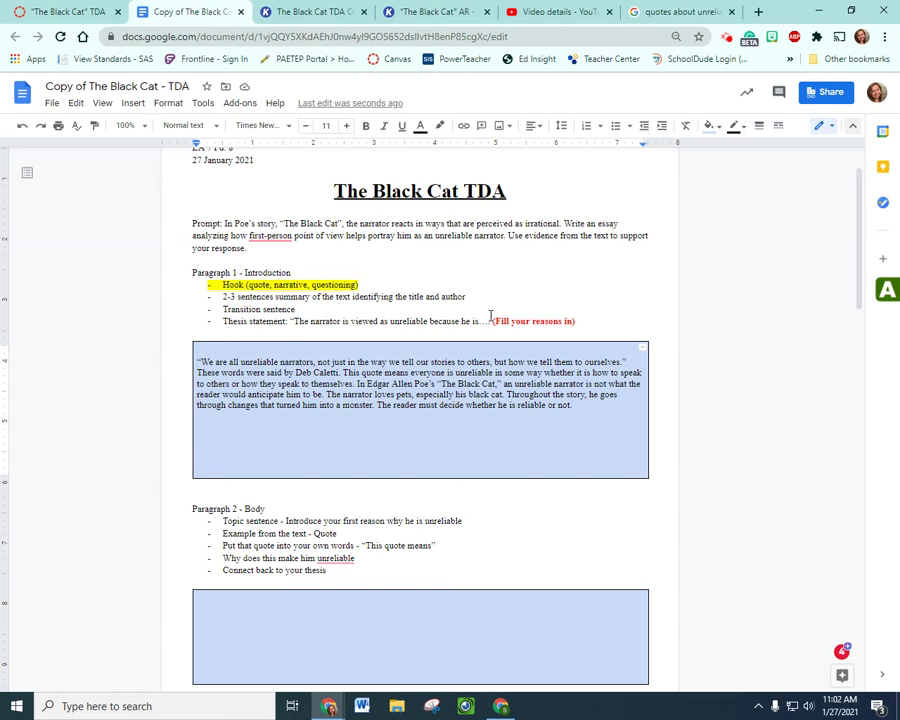
# - Replace the fill-in placeholder of the thesis statement requirement with "an alcoholic, violent, and overly impulsive." copied from the TDA outline key
pyautogui.moveTo(493, 321)
pyautogui.mouseDown()
pyautogui.moveTo(580, 320)
pyautogui.moveTo(476, 324)
pyautogui.mouseUp()
pyautogui.write('is')
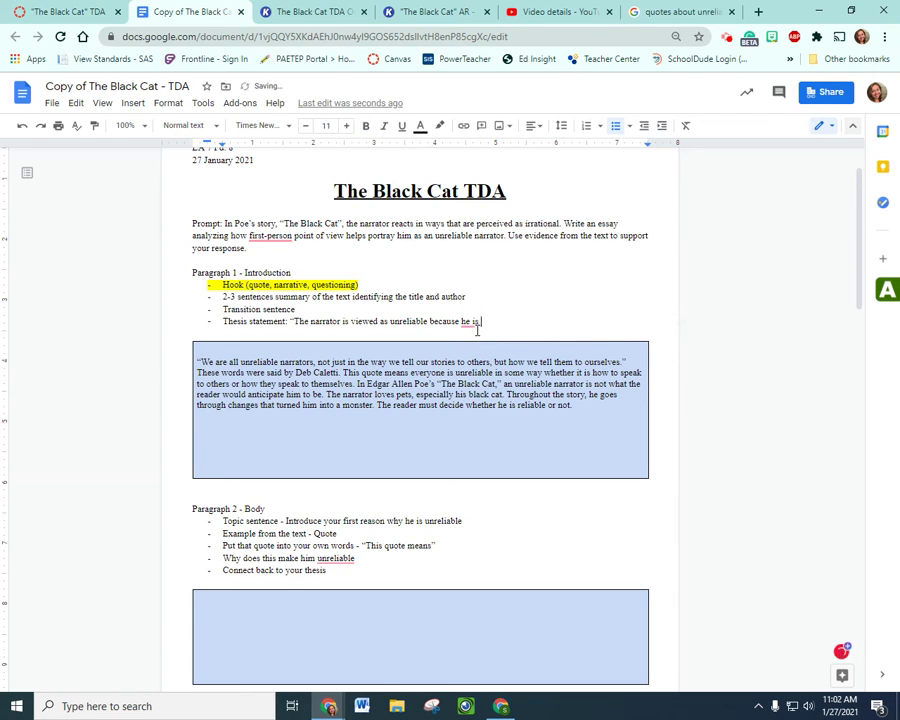
pyautogui.click(328, 11)
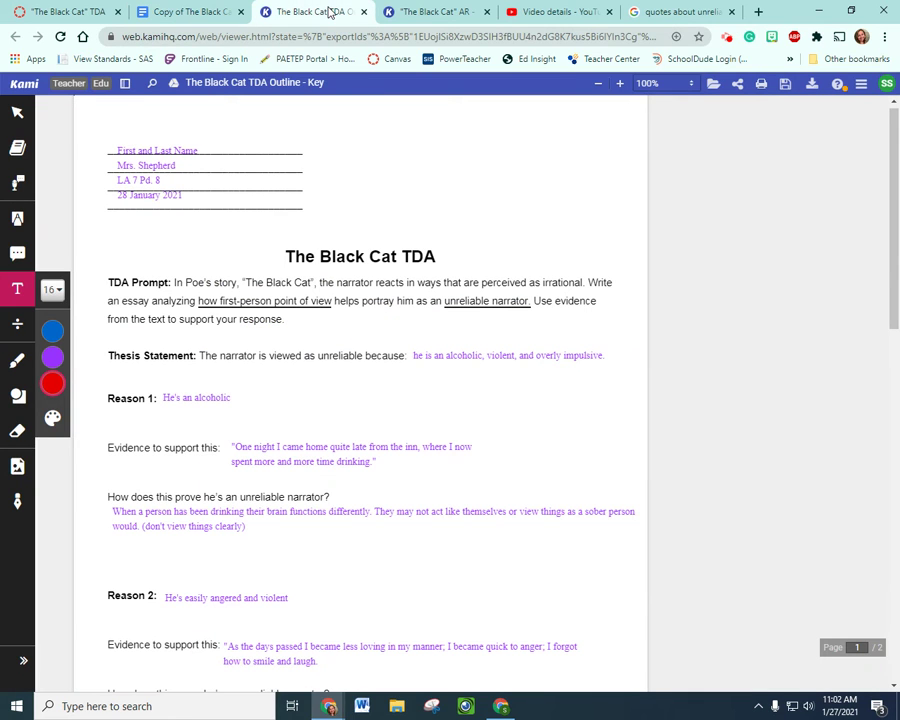
pyautogui.click(428, 362)
pyautogui.click(463, 362)
pyautogui.moveTo(436, 356); pyautogui.dragTo(610, 355)
pyautogui.hotkey('ctrl', 'c')
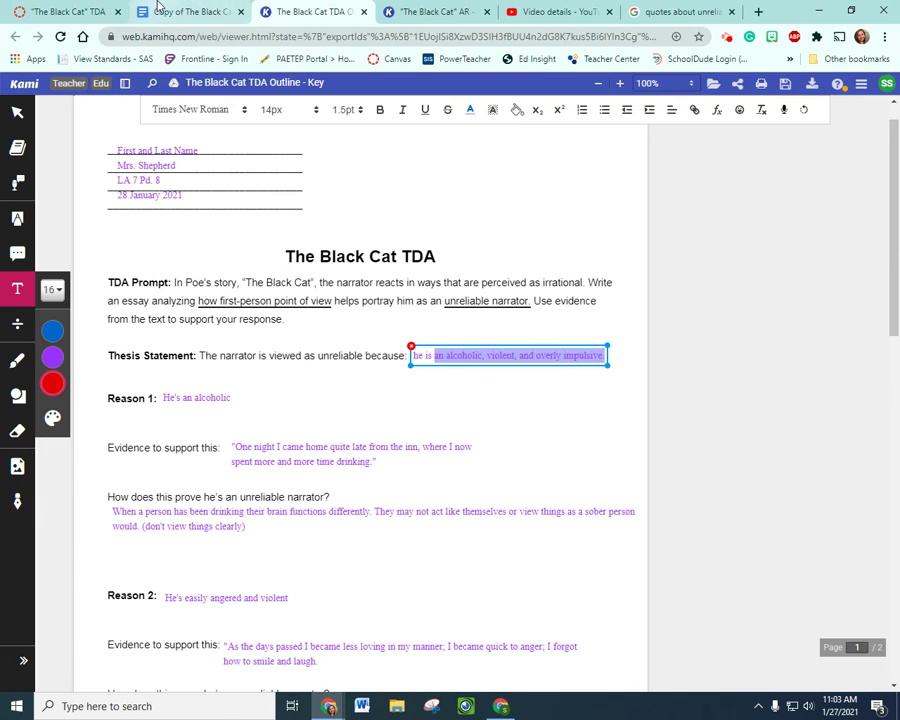
pyautogui.click(193, 12)
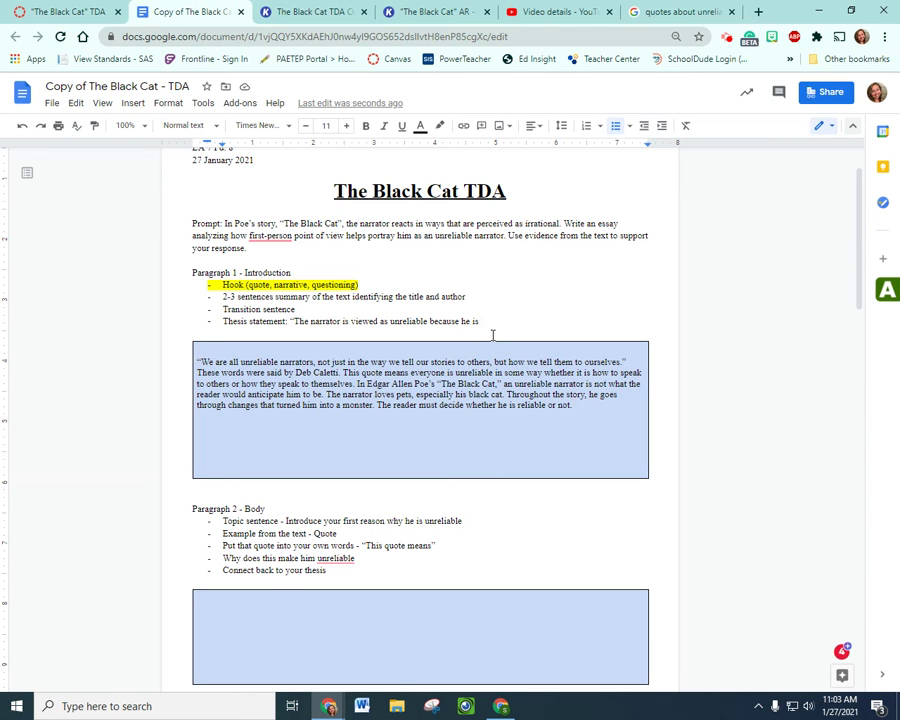
pyautogui.hotkey('ctrl', 'v')
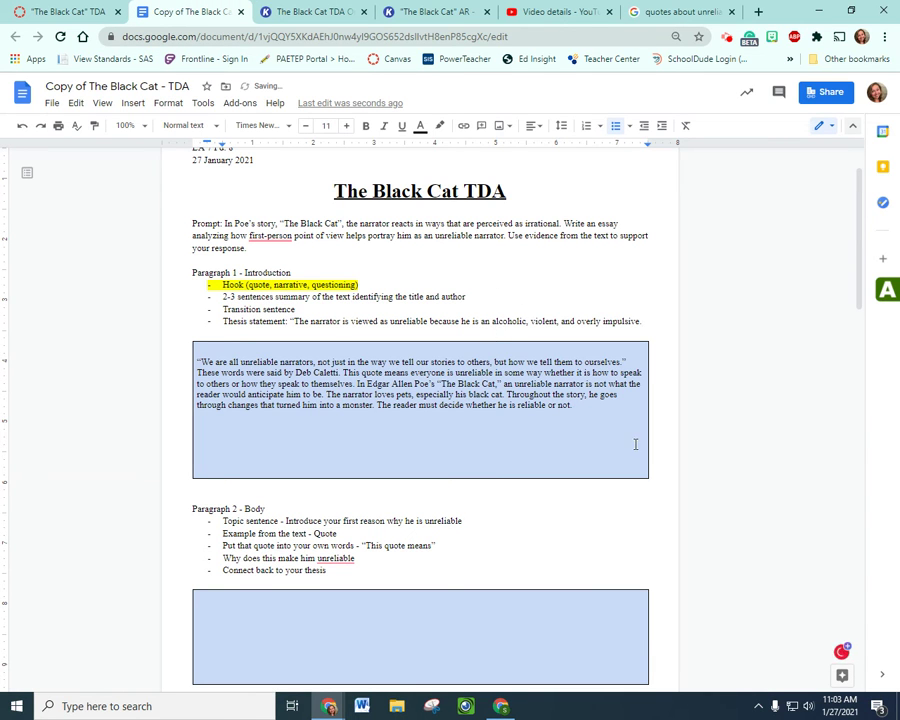
# - Copy the completed thesis statement, without its opening quotation mark, to the end of the introduction paragraph
pyautogui.moveTo(655, 328); pyautogui.dragTo(300, 321)
pyautogui.hotkey('ctrl', 'c')
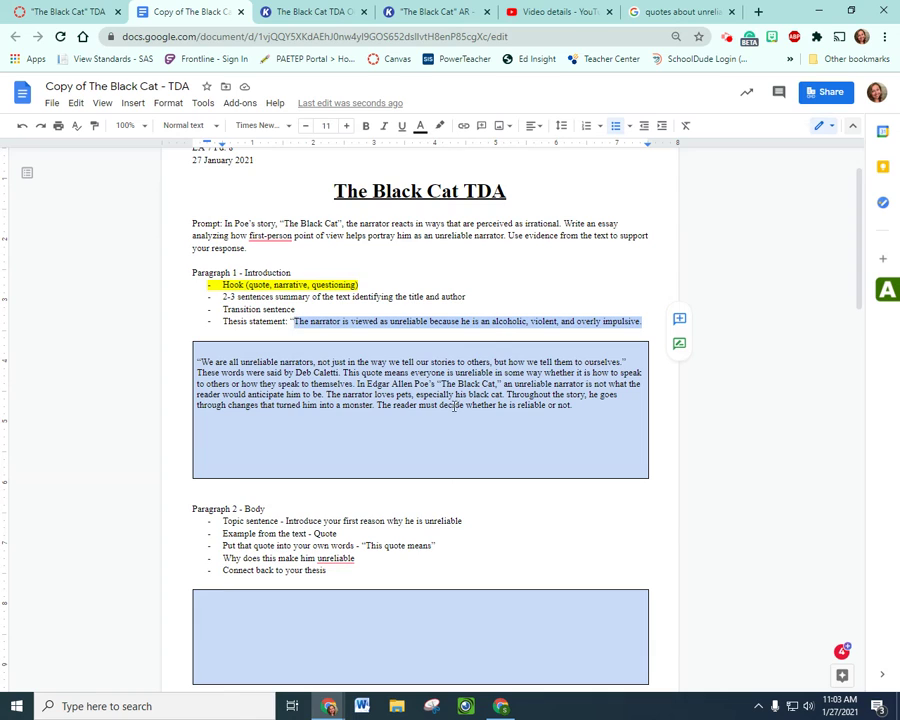
pyautogui.click(604, 405)
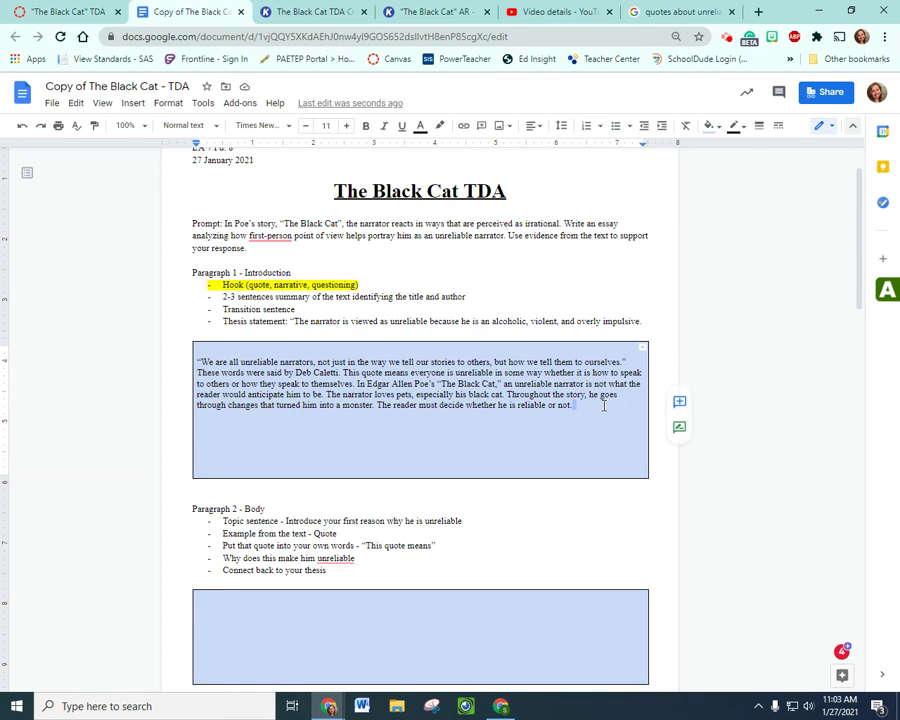
pyautogui.hotkey('ctrl', 'v')
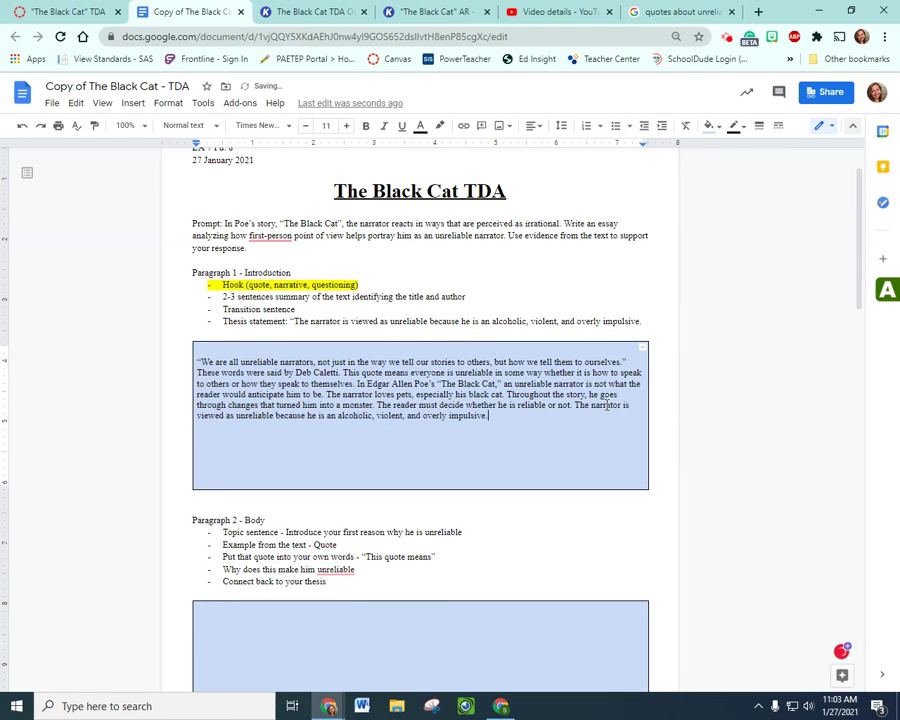
# - Remove the blank lines below and above the introduction paragraph inside its blue box
pyautogui.press('Delete')
pyautogui.press('Delete')
pyautogui.press('Delete')
pyautogui.press('Delete')
pyautogui.press('Delete')
pyautogui.press('Delete')
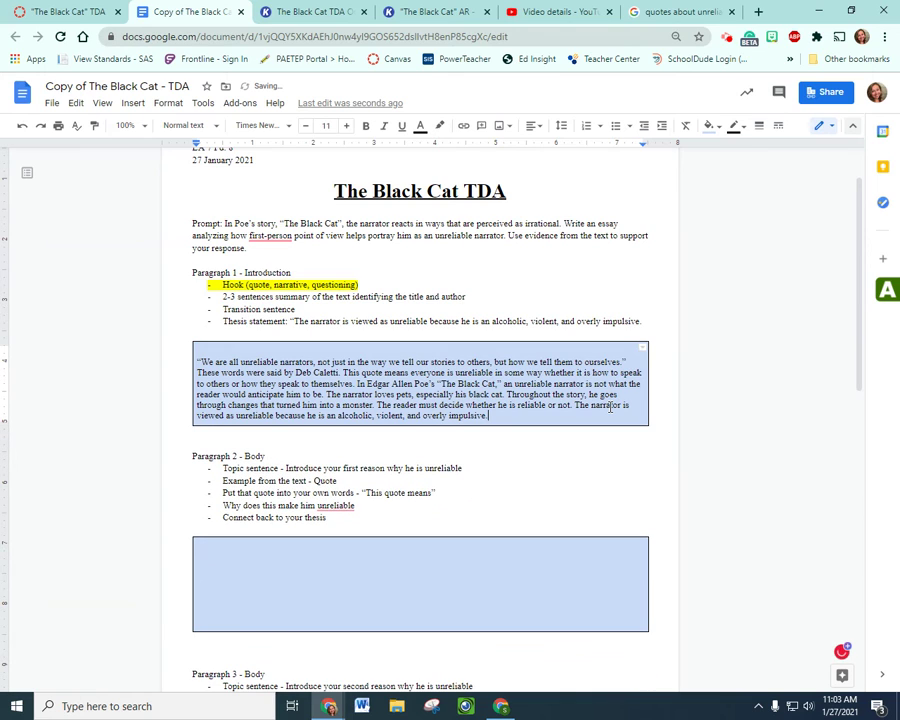
pyautogui.click(476, 351)
pyautogui.press('Delete')
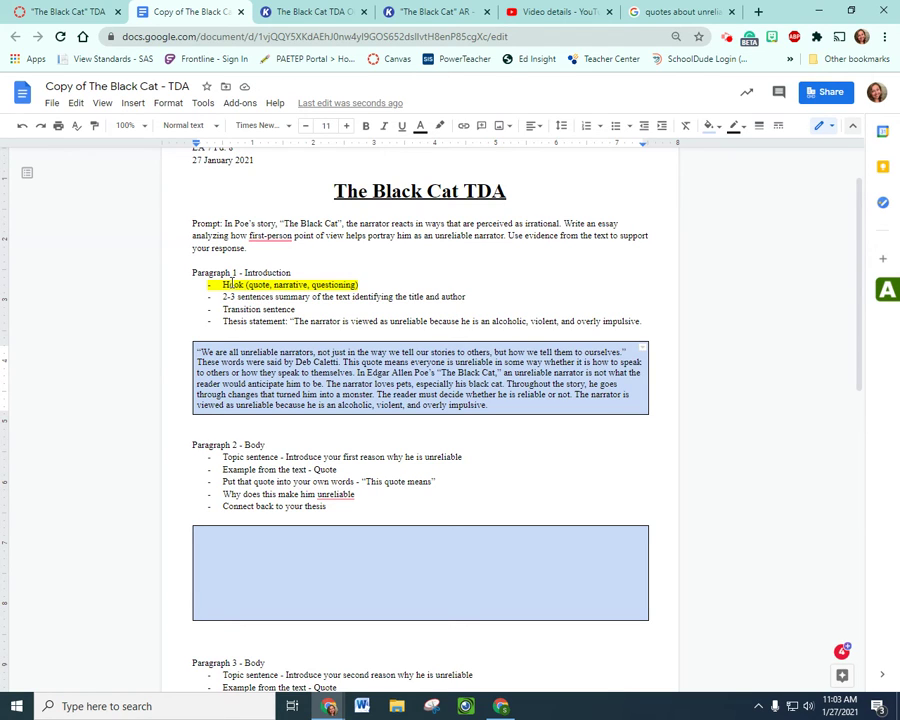
# - Highlight the "2-3 sentences summary" and "Transition sentence" requirements of Paragraph 1 in yellow
pyautogui.moveTo(504, 295); pyautogui.dragTo(222, 297)
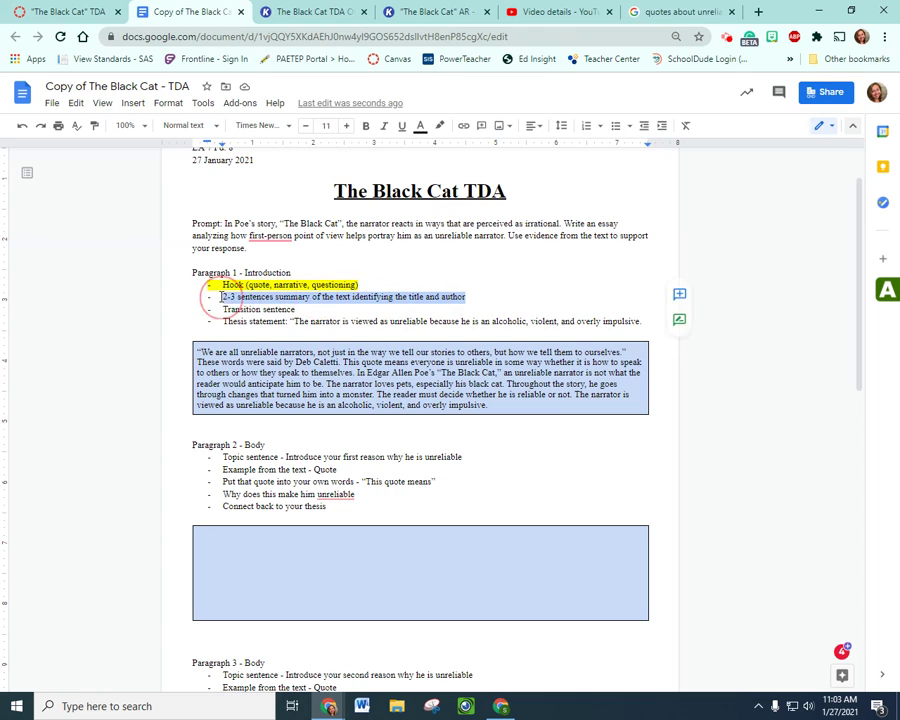
pyautogui.click(438, 128)
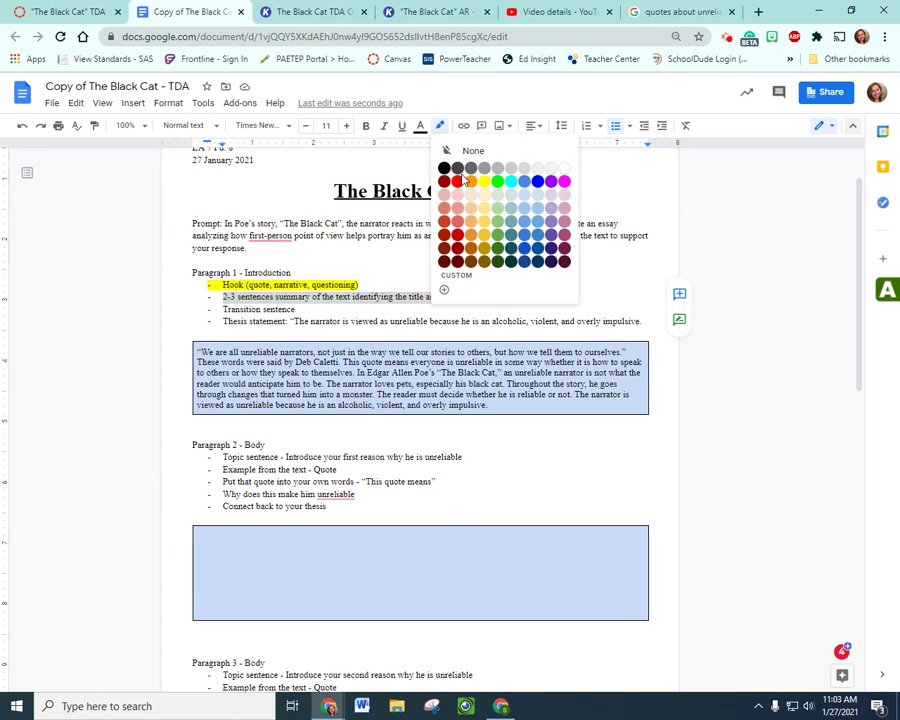
pyautogui.click(486, 180)
pyautogui.moveTo(298, 312); pyautogui.dragTo(195, 307)
pyautogui.click(439, 125)
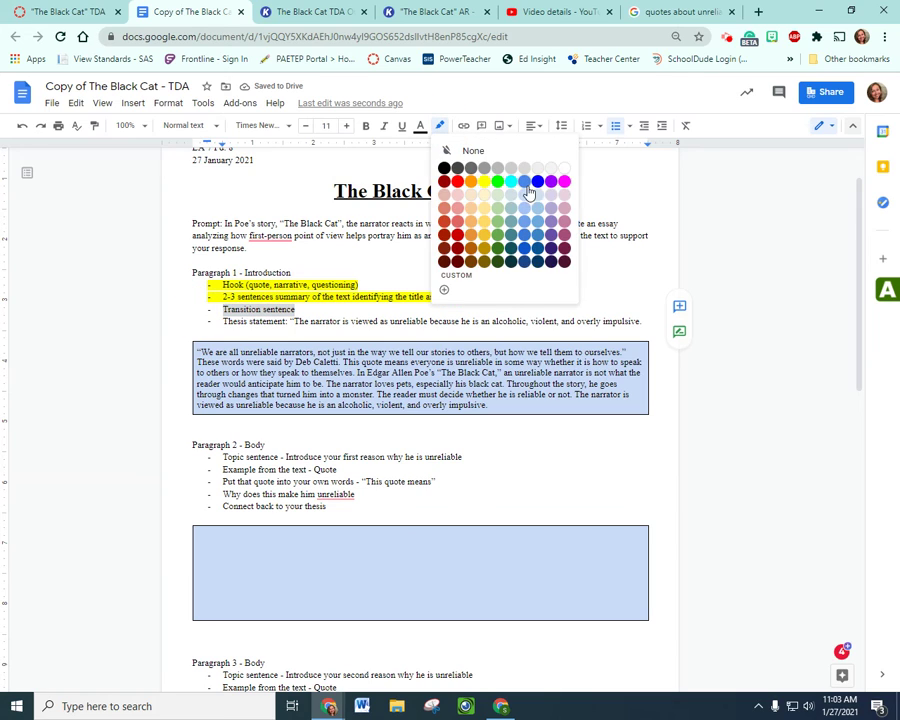
pyautogui.click(486, 182)
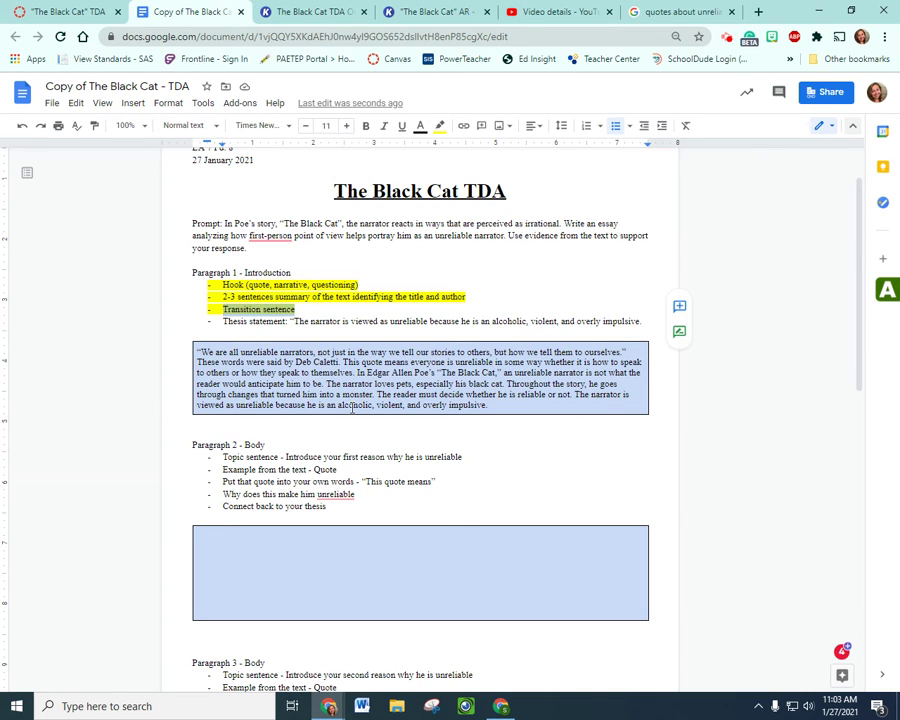
# - Review the first reason in the thesis and label the Paragraph 2 body heading "(ALCOHOLIC)"
pyautogui.click(351, 404)
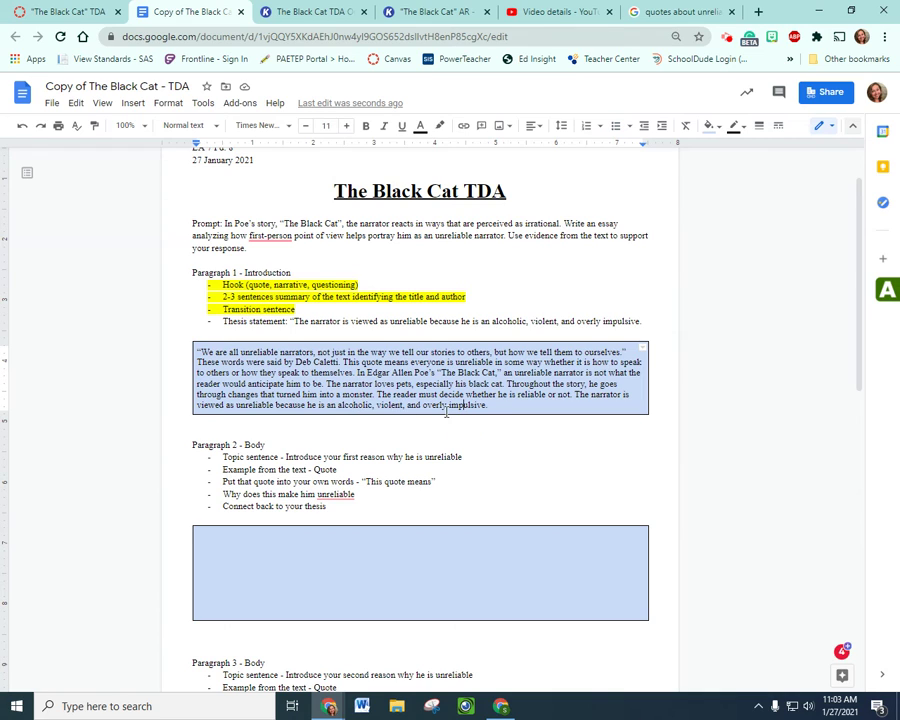
pyautogui.moveTo(307, 406); pyautogui.dragTo(377, 410)
pyautogui.click(290, 444)
pyautogui.write('(AL')
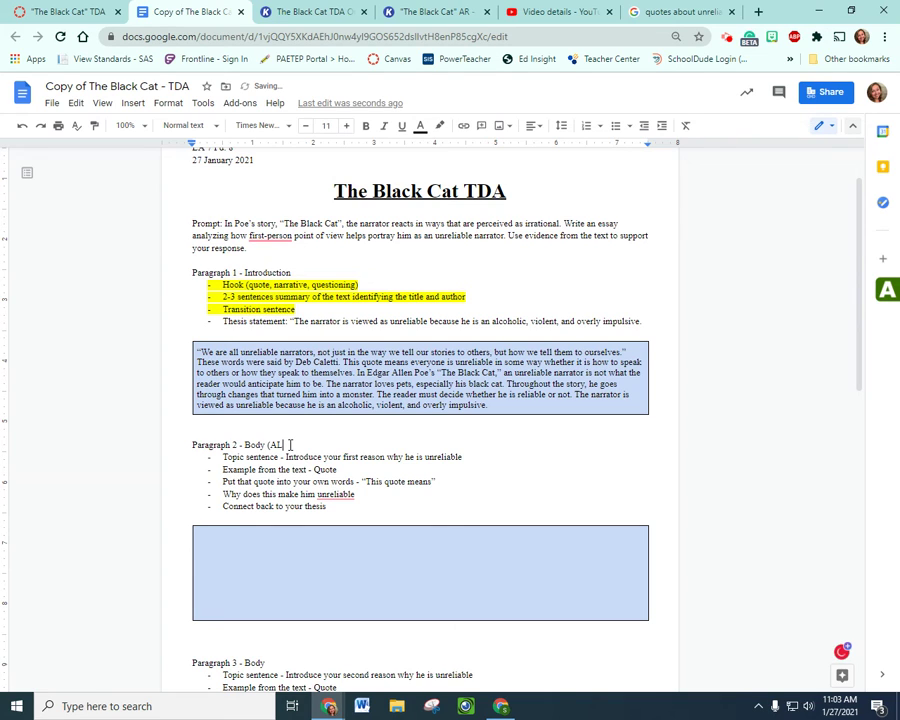
pyautogui.write('COHOLIC')
# - Label the Paragraph 3 body heading with the second reason, "(VIOLENT)"
pyautogui.scroll(-3, 280, 441)
pyautogui.click(283, 518)
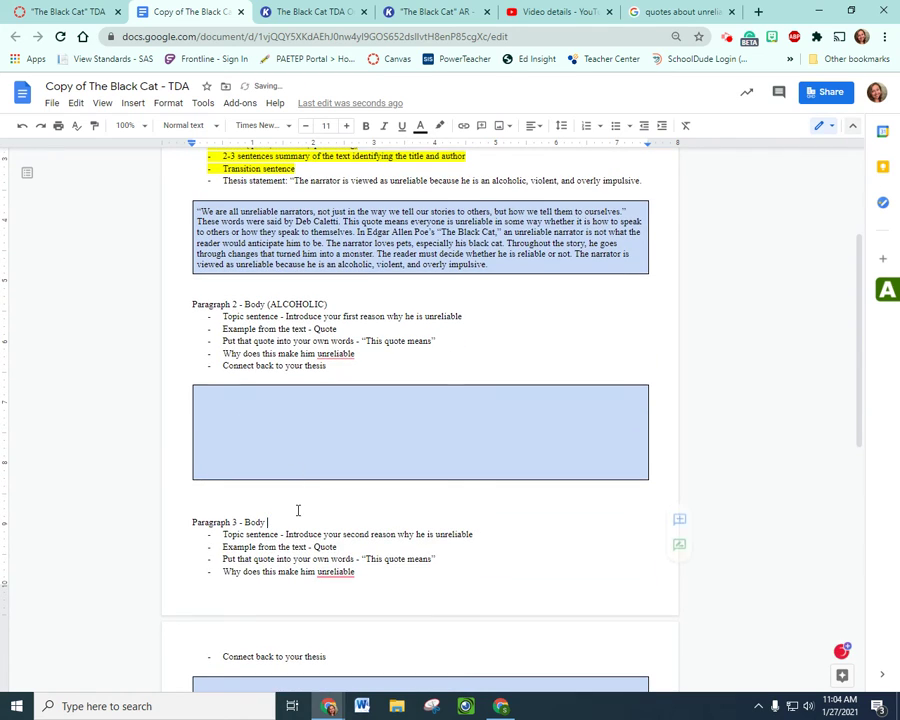
pyautogui.write('(VIOLENT)')
# - Label the Paragraph 4 body heading with the final reason, "(OVERLY IMPULSIVE)"
pyautogui.scroll(-3, 297, 511)
pyautogui.scroll(-2, 290, 512)
pyautogui.click(281, 600)
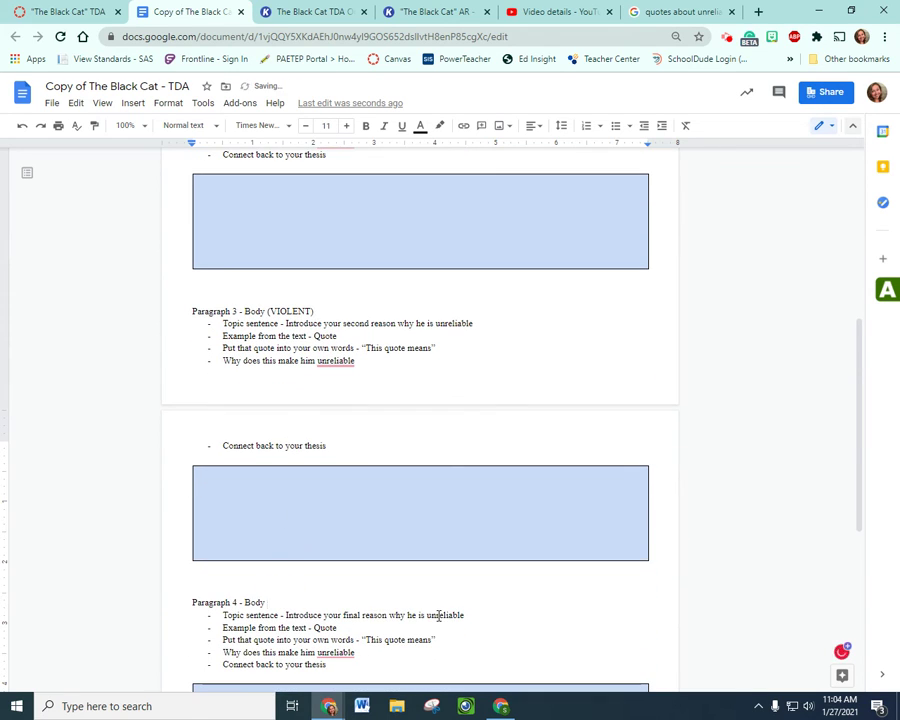
pyautogui.write('(OVERLY IMPULSIVE')
# - Highlight the "(ALCOHOLIC)" and "(VIOLENT)" labels in the Paragraph 2 and Paragraph 3 headings in yellow
pyautogui.scroll(3, 438, 615)
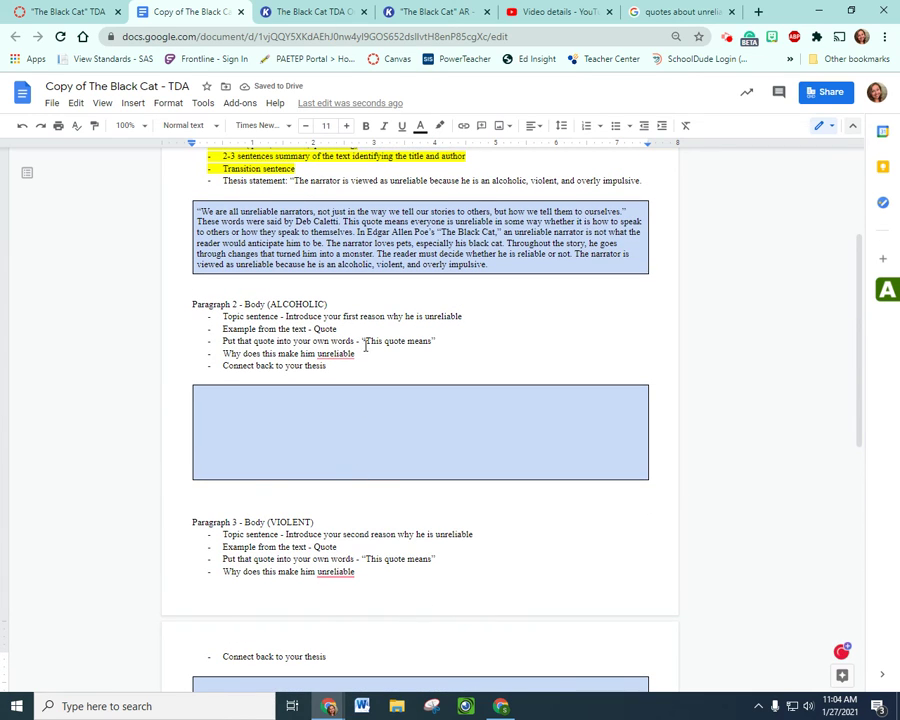
pyautogui.moveTo(327, 303); pyautogui.dragTo(264, 305)
pyautogui.click(441, 125)
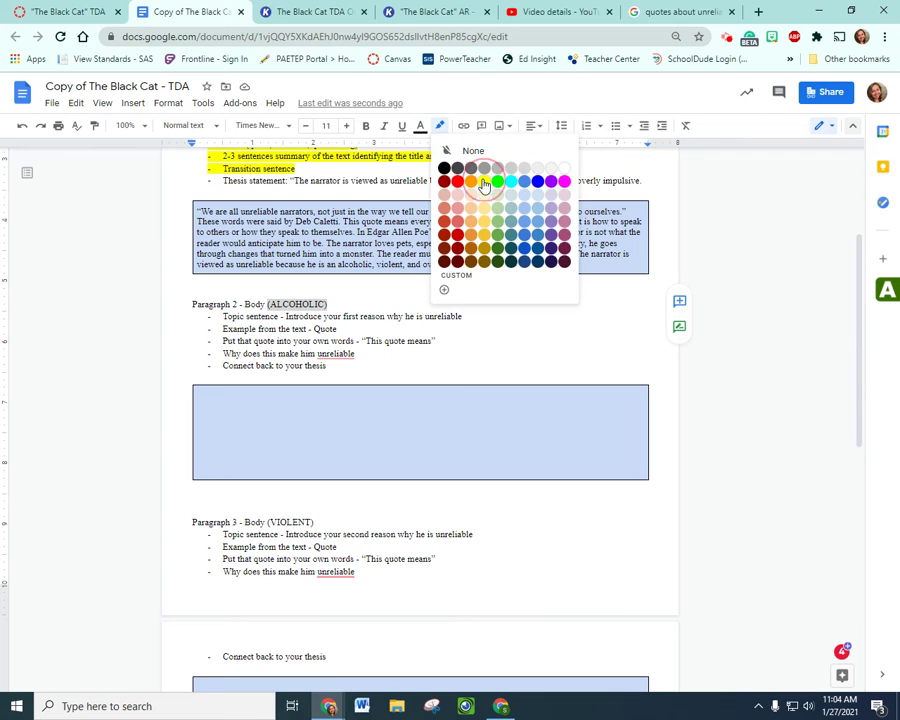
pyautogui.click(488, 178)
pyautogui.moveTo(192, 521)
pyautogui.mouseDown()
pyautogui.moveTo(321, 518)
pyautogui.moveTo(333, 526)
pyautogui.moveTo(266, 523)
pyautogui.mouseUp()
pyautogui.click(320, 521)
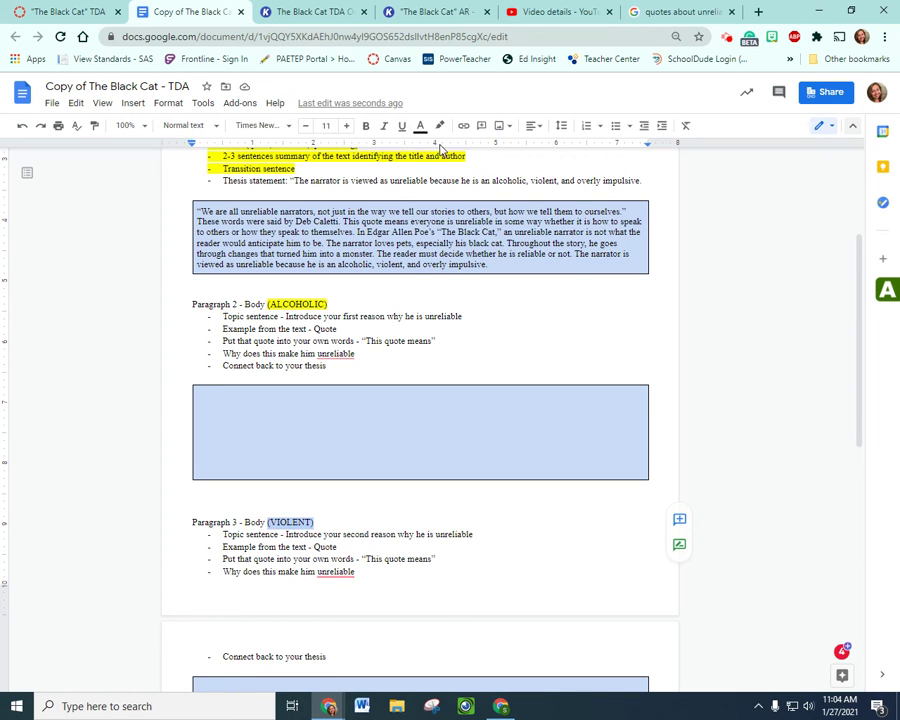
pyautogui.click(440, 125)
pyautogui.click(497, 208)
# - Highlight the "(OVERLY IMPULSIVE)" label in the Paragraph 4 heading in yellow
pyautogui.scroll(-3, 454, 438)
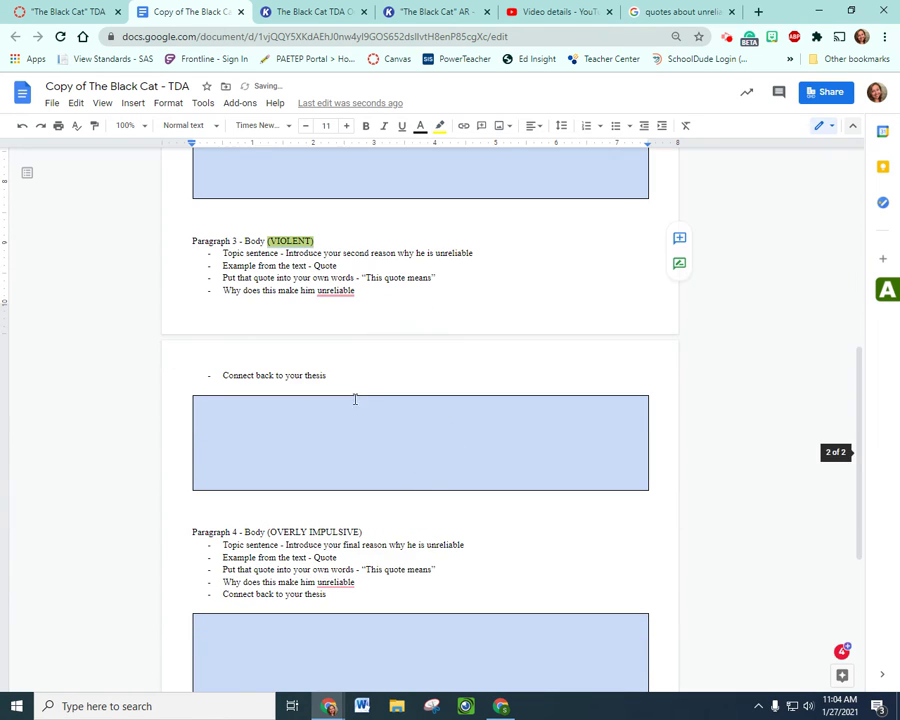
pyautogui.moveTo(396, 530); pyautogui.dragTo(264, 536)
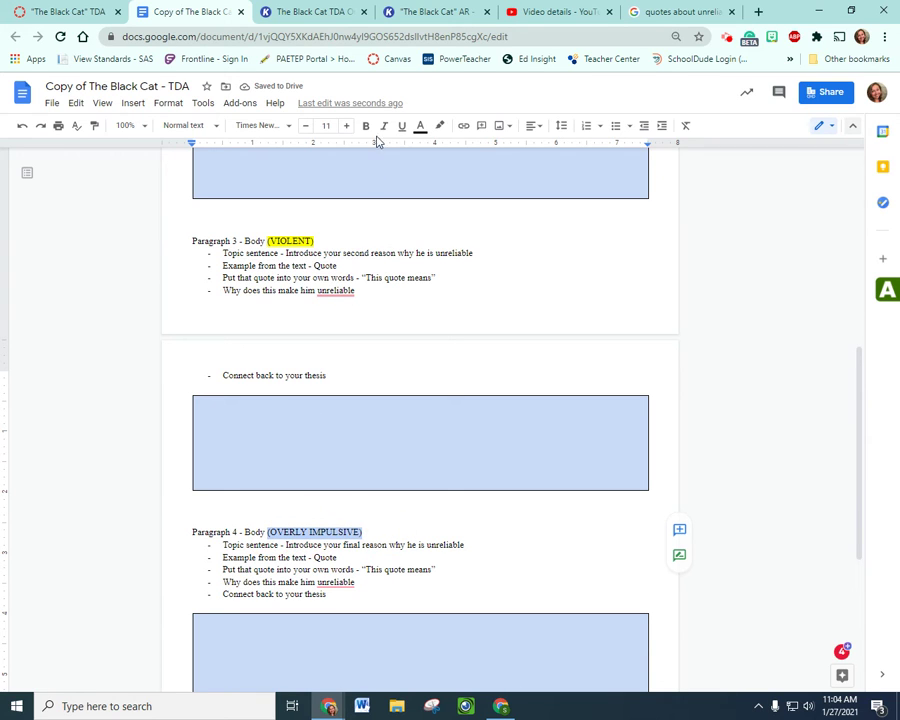
pyautogui.click(437, 129)
pyautogui.click(490, 179)
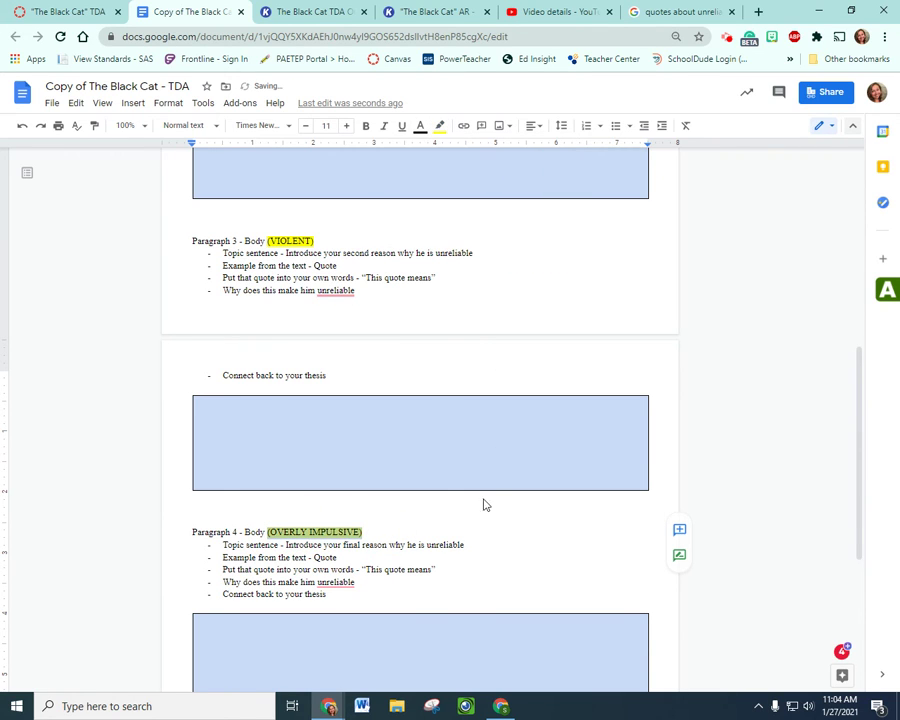
pyautogui.click(484, 496)
pyautogui.scroll(-3, 490, 515)
pyautogui.scroll(7, 496, 520)
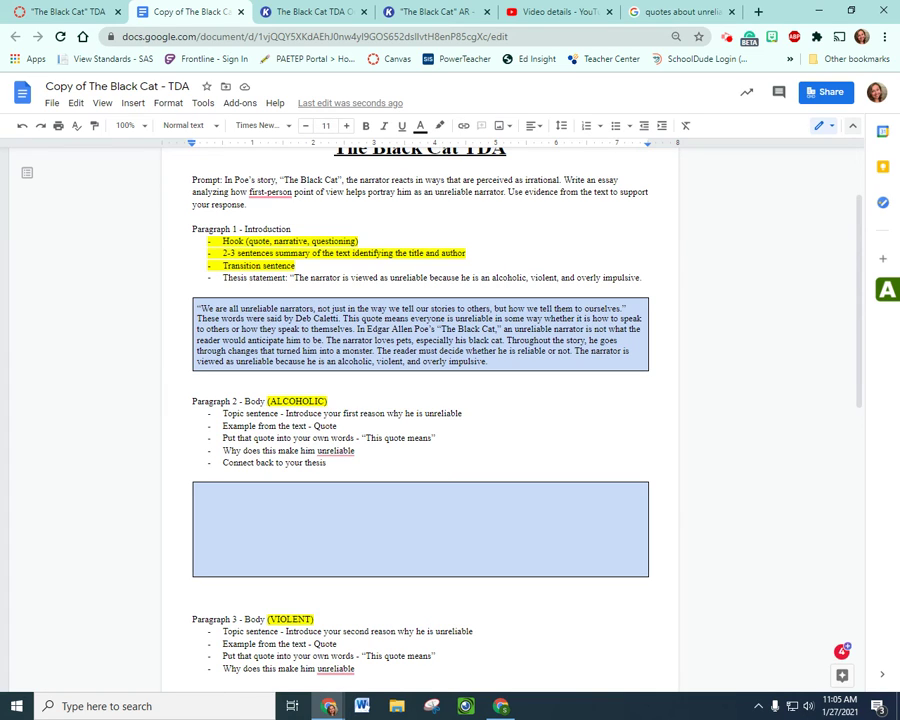
pyautogui.click(727, 37)
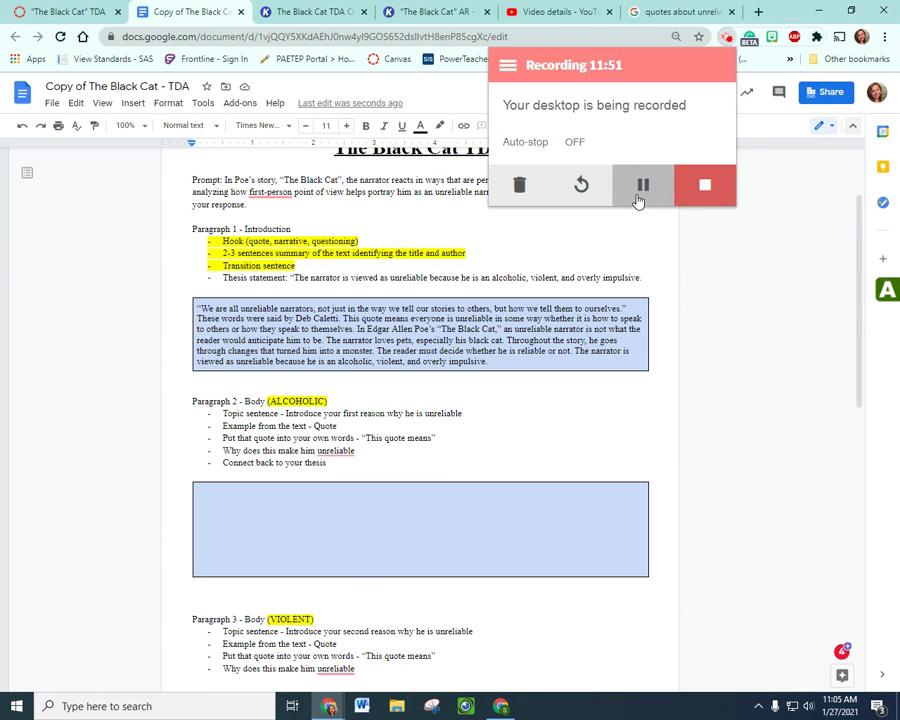
pyautogui.scroll(-2, 775, 315)
pyautogui.click(775, 315)
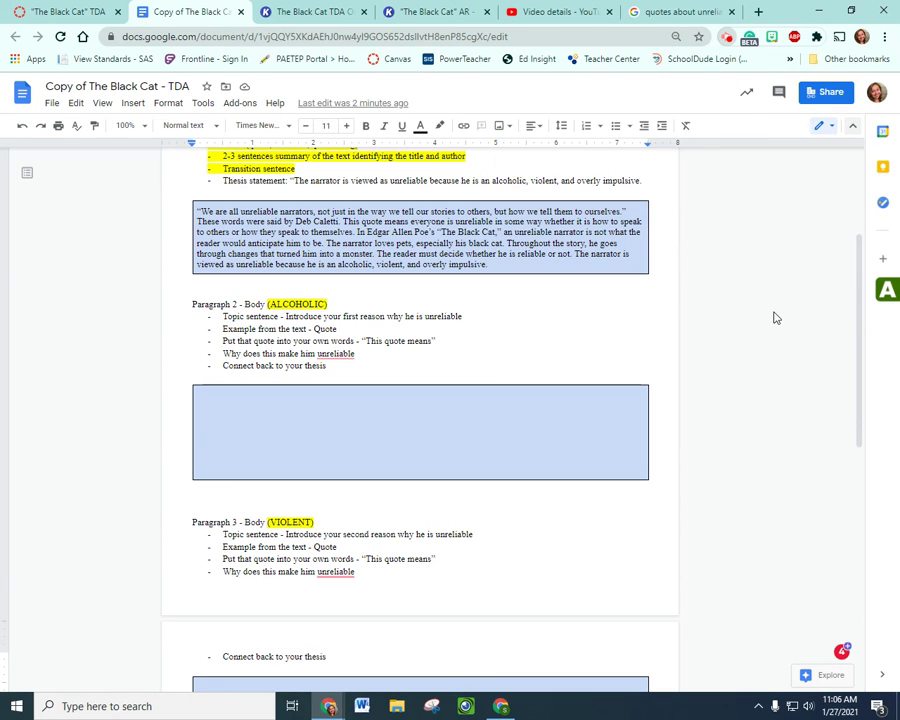
# - Begin the Paragraph 2 box with "Alcohol inhibits the way the brain functions and has a big impact on the narrator of 'The Black Cat.'"
pyautogui.click(266, 413)
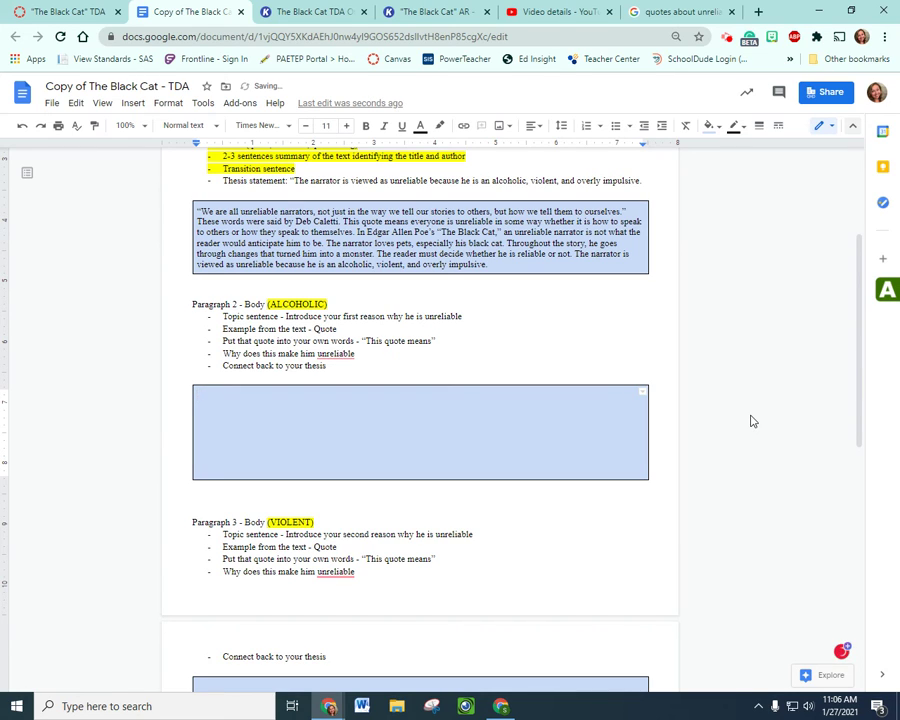
pyautogui.write('Alcohol')
pyautogui.write('inhibits the way the brain functions and')
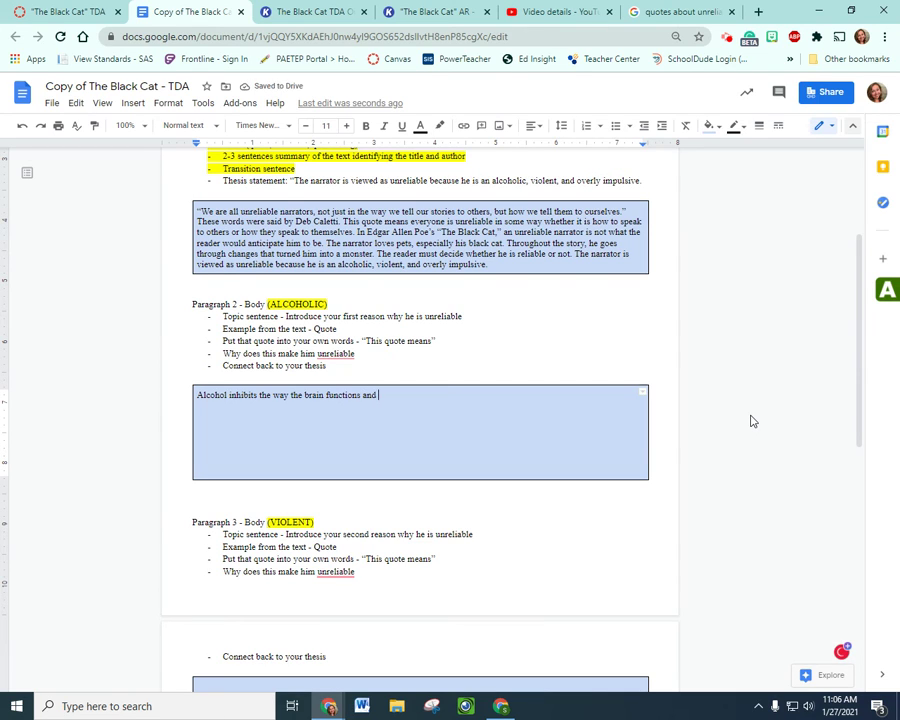
pyautogui.write('has a big ')
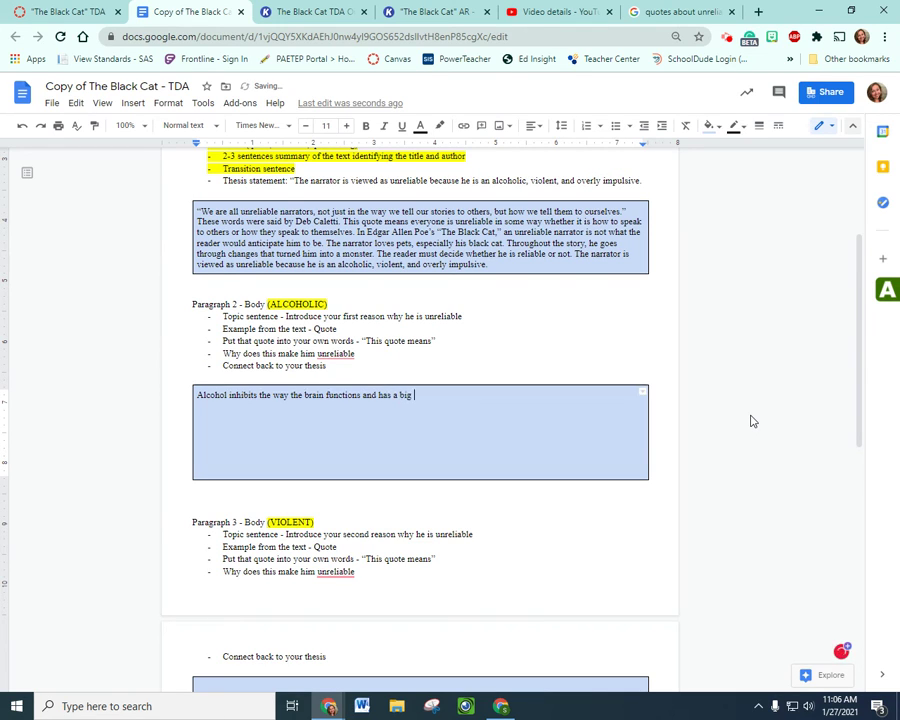
pyautogui.write('impact on the narrator of th')
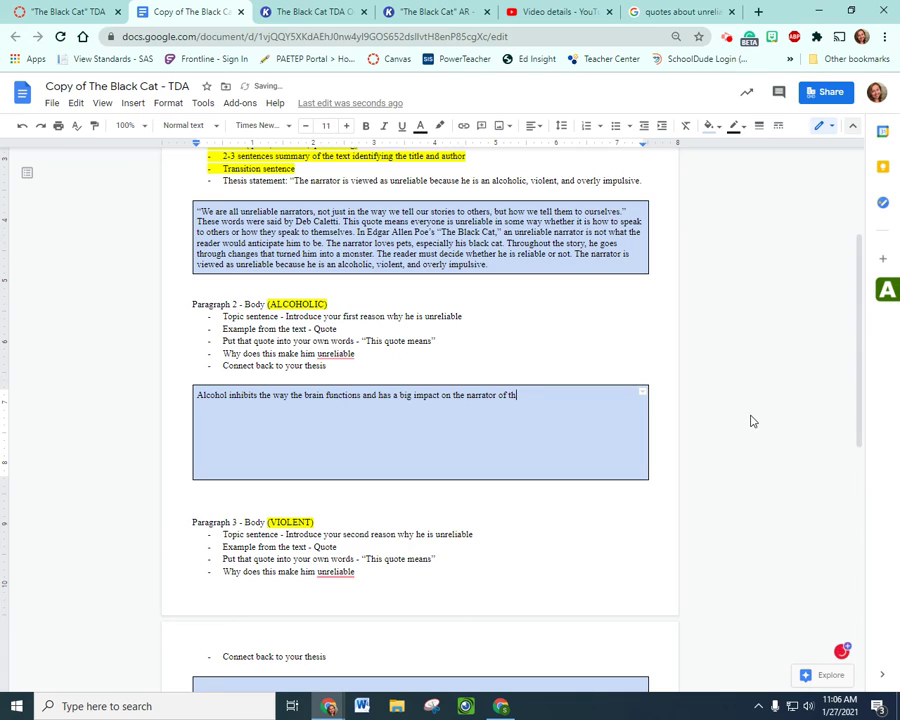
pyautogui.press('BackSpace')
pyautogui.press('BackSpace')
pyautogui.write('he Black Cat"')
pyautogui.click(194, 394)
pyautogui.moveTo(213, 395); pyautogui.dragTo(275, 395)
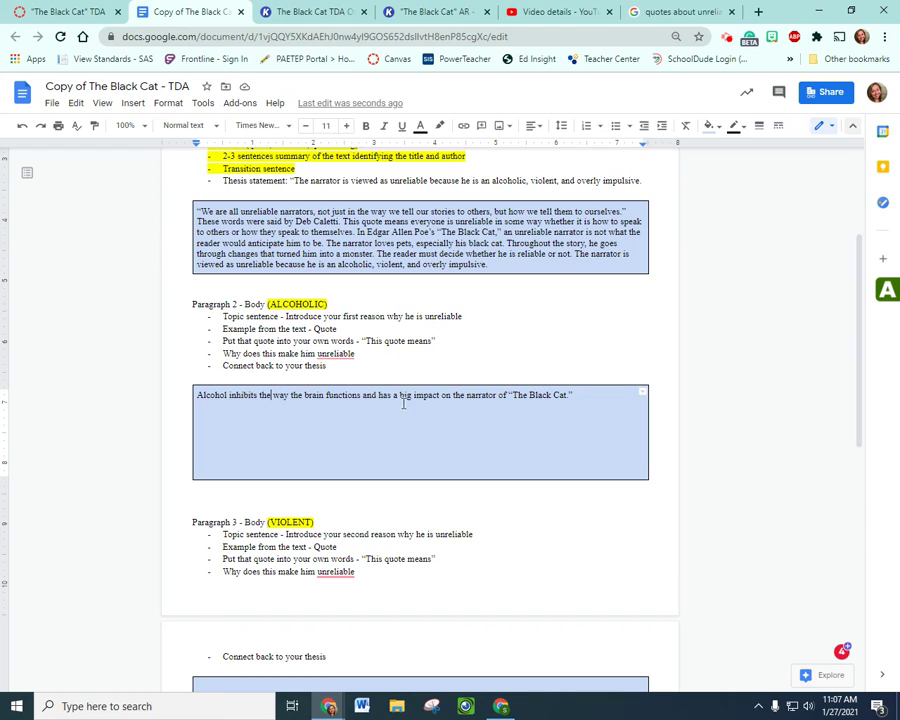
pyautogui.moveTo(401, 398); pyautogui.dragTo(538, 411)
pyautogui.click(541, 411)
# - Review the quote requirement of Paragraph 2 and examine the Reason 1 evidence in the Kami outline and the annotated story
pyautogui.moveTo(258, 328); pyautogui.dragTo(327, 326)
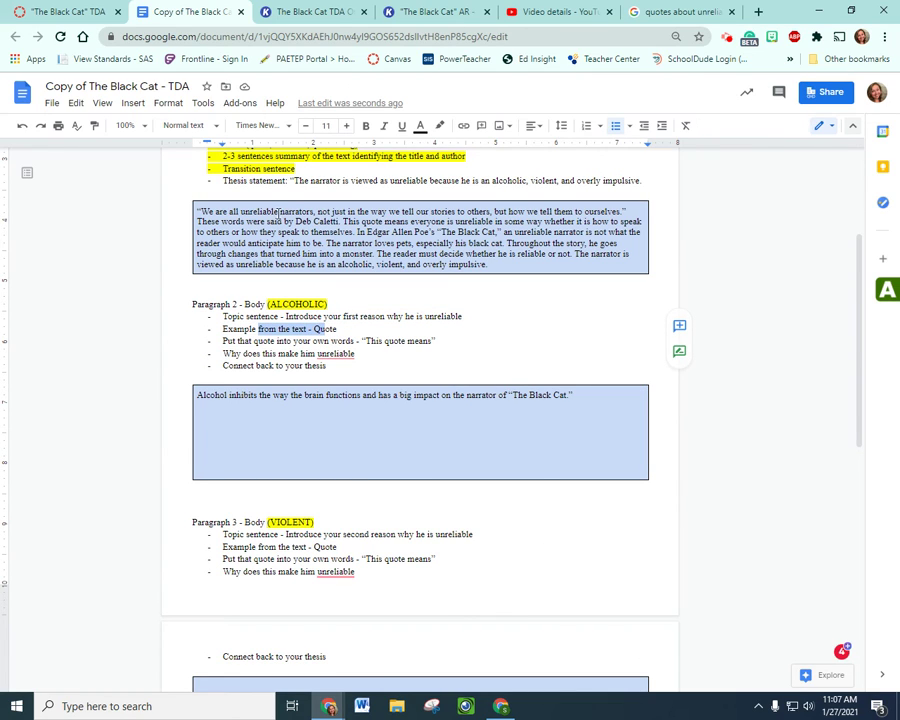
pyautogui.click(340, 9)
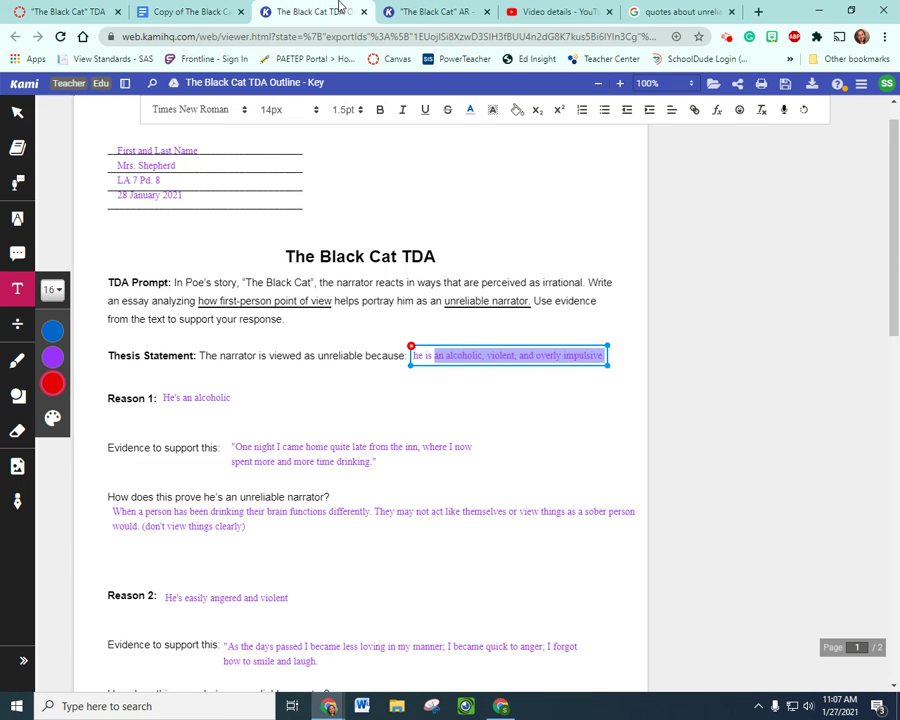
pyautogui.scroll(-1, 358, 324)
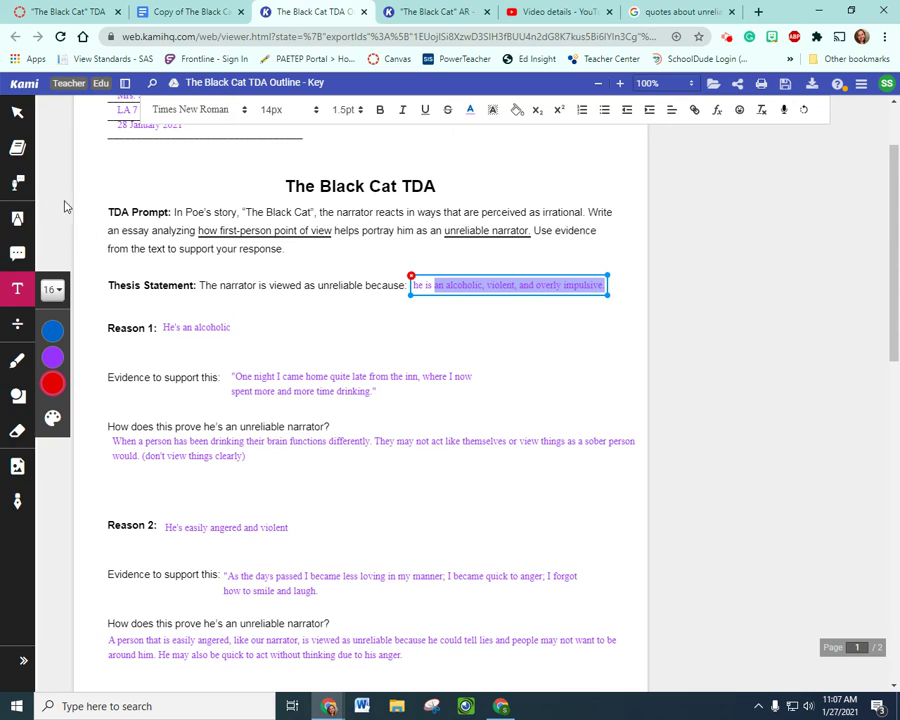
pyautogui.click(261, 381)
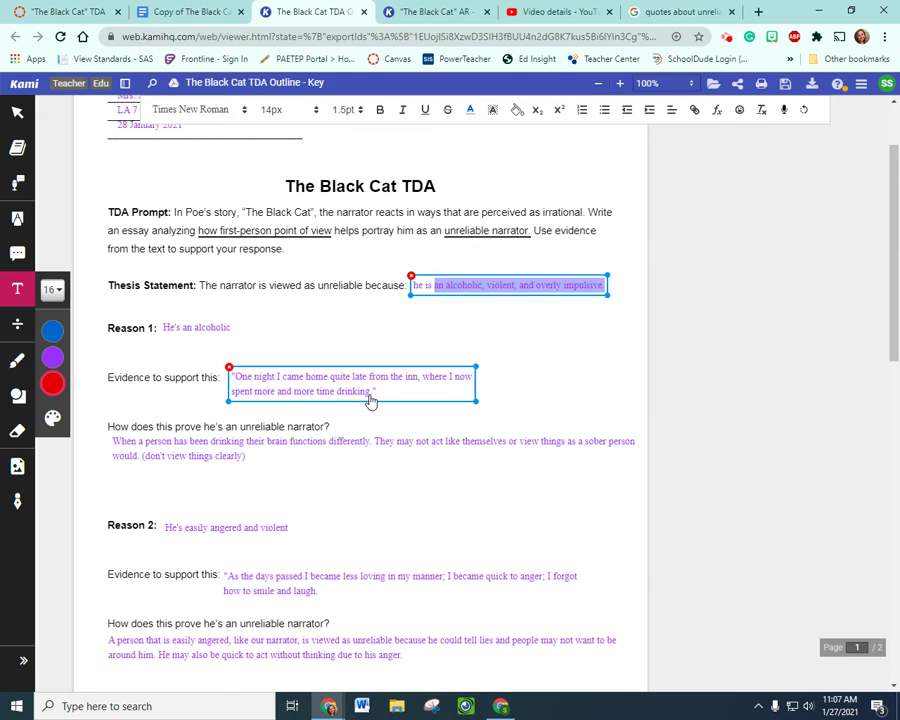
pyautogui.click(438, 440)
pyautogui.click(300, 398)
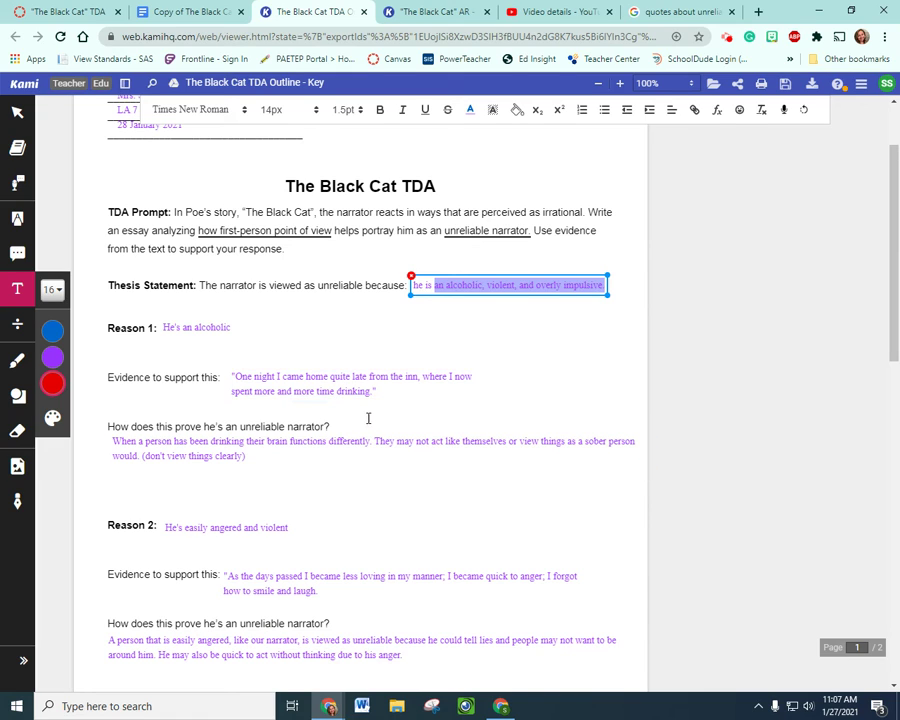
pyautogui.click(456, 11)
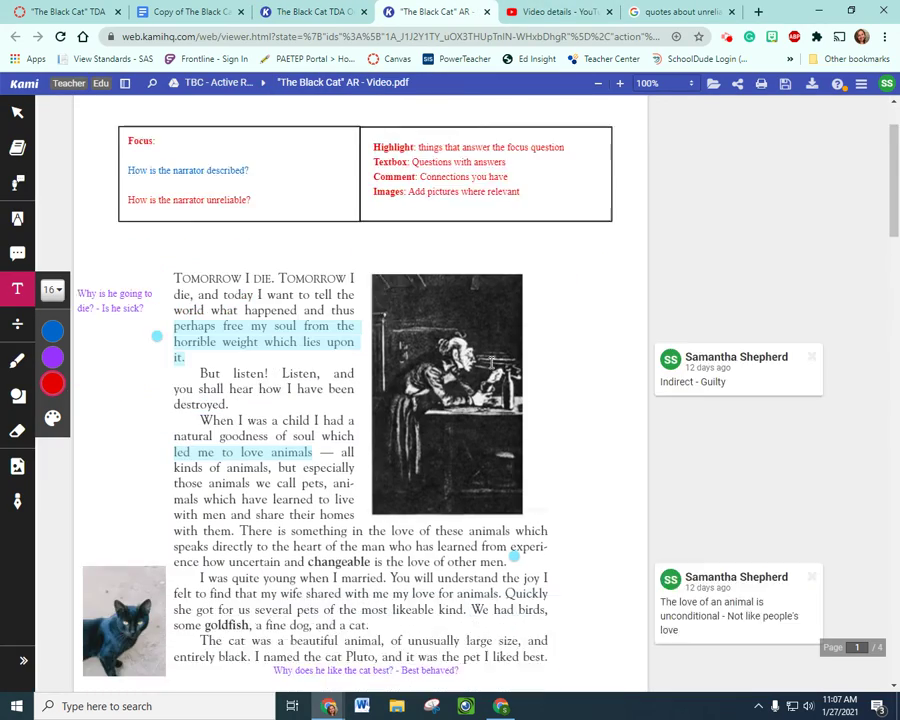
pyautogui.scroll(-9, 488, 370)
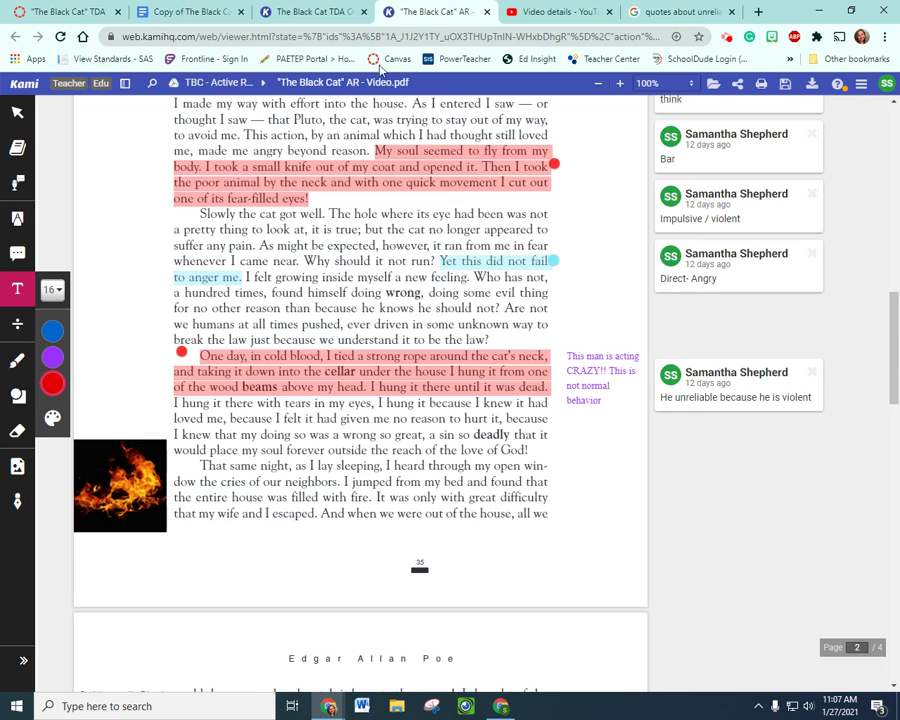
# - Copy the Reason 1 evidence quote about coming home late from the inn from The Black Cat TDA outline
pyautogui.click(327, 11)
pyautogui.click(338, 366)
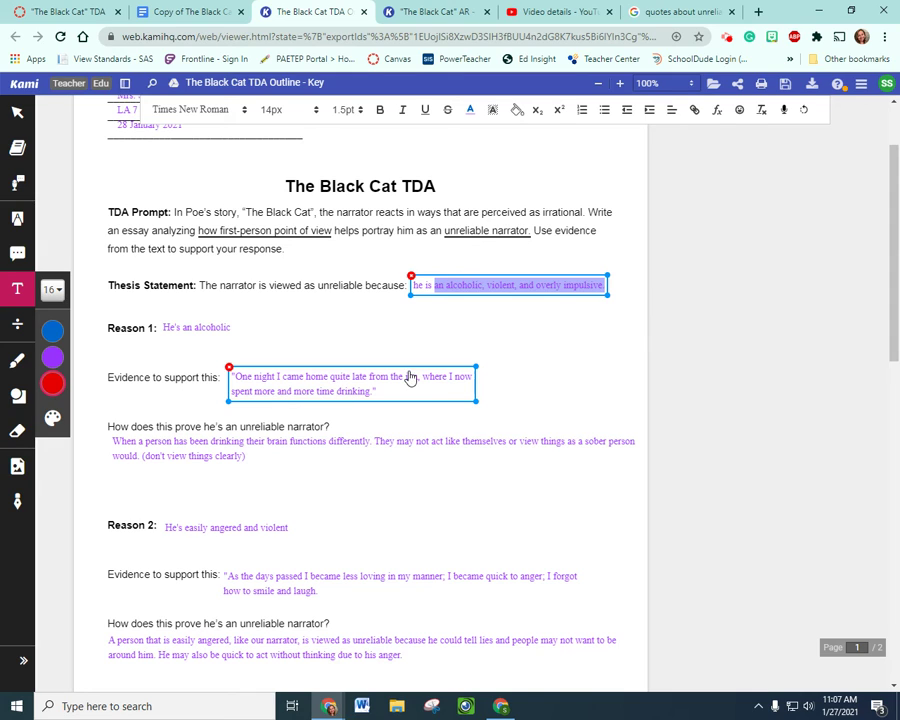
pyautogui.click(359, 406)
pyautogui.click(314, 398)
pyautogui.moveTo(377, 390); pyautogui.dragTo(228, 372)
pyautogui.hotkey('ctrl', 'c')
# - In the Google Docs essay, add "In the story it states," after the Paragraph 2 topic sentence and paste the copied quote without its formatting
pyautogui.click(420, 11)
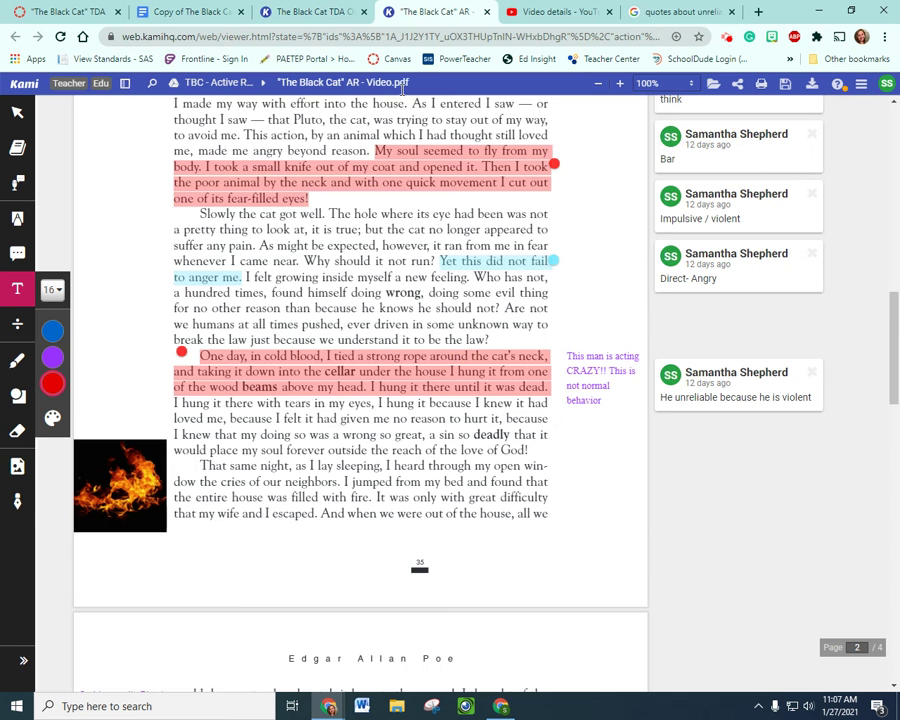
pyautogui.click(203, 11)
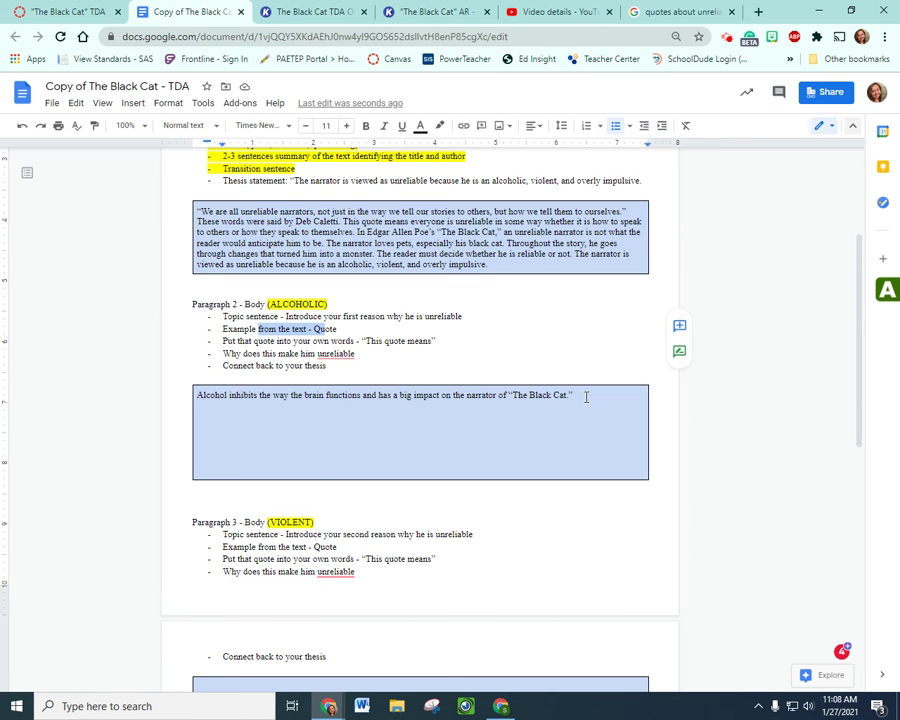
pyautogui.click(580, 395)
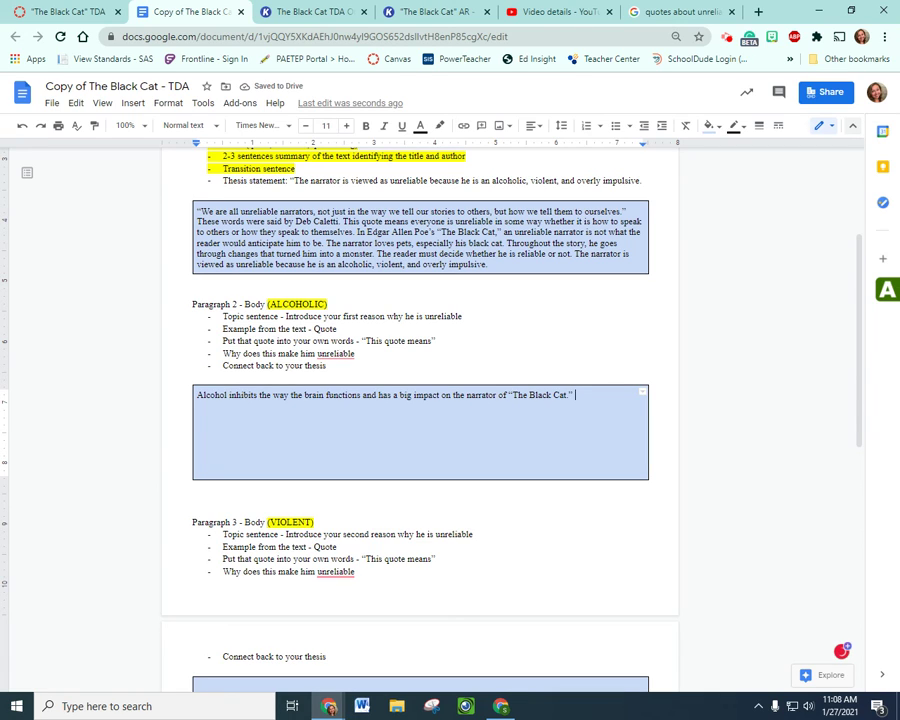
pyautogui.write('In the story it states, “')
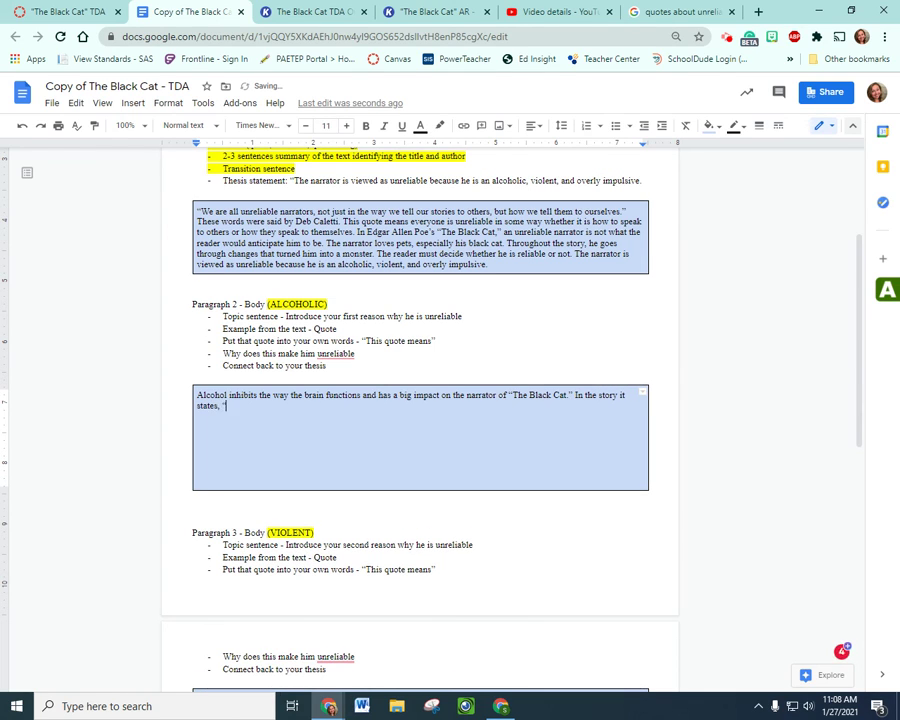
pyautogui.hotkey('ctrl', 'v')
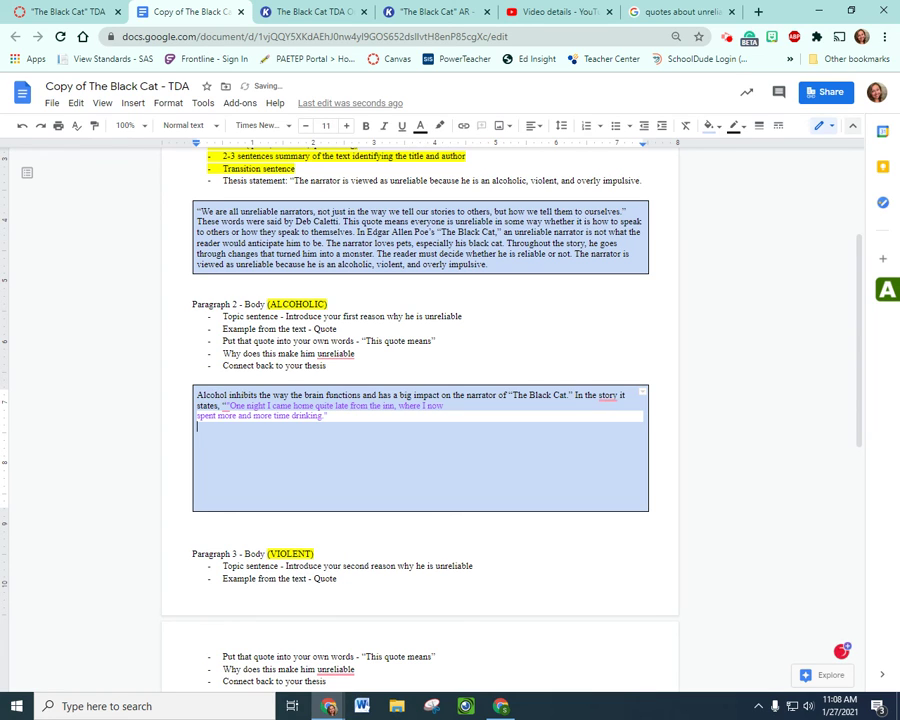
pyautogui.hotkey('ctrl', 'z')
pyautogui.hotkey('ctrl', 'shift', 'v')
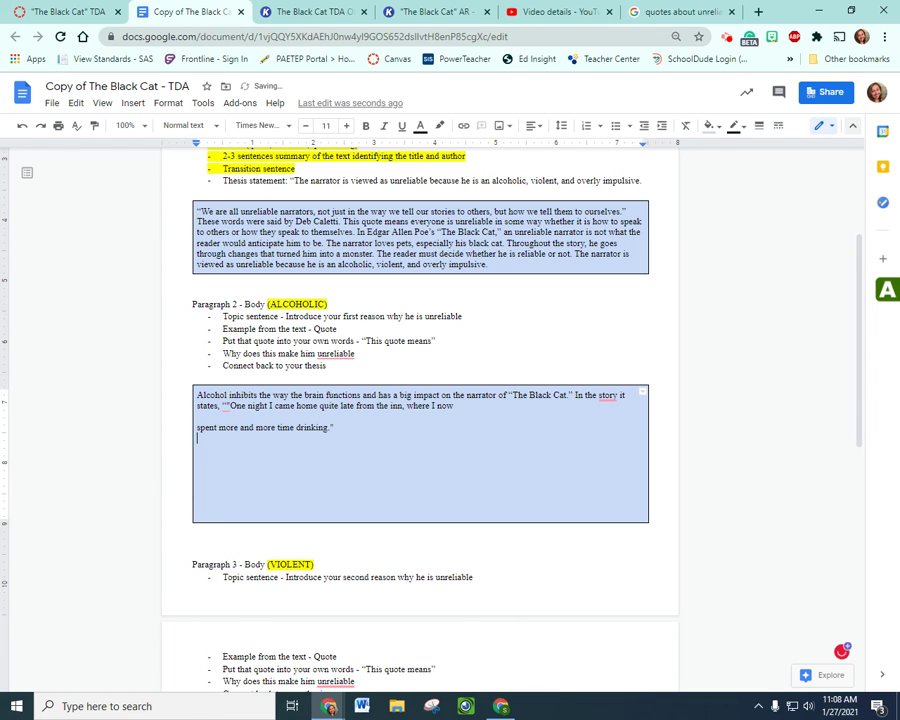
# - Join the broken lines of the Paragraph 2 quote and reduce its doubled opening quotation marks to one
pyautogui.click(197, 427)
pyautogui.press('BackSpace')
pyautogui.press('BackSpace')
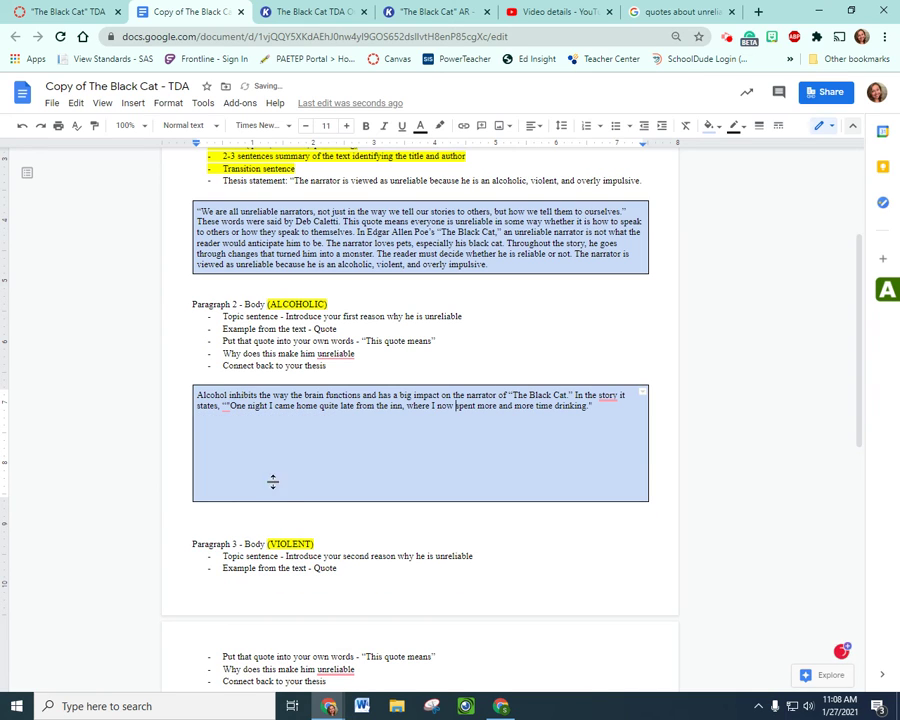
pyautogui.rightClick(226, 407)
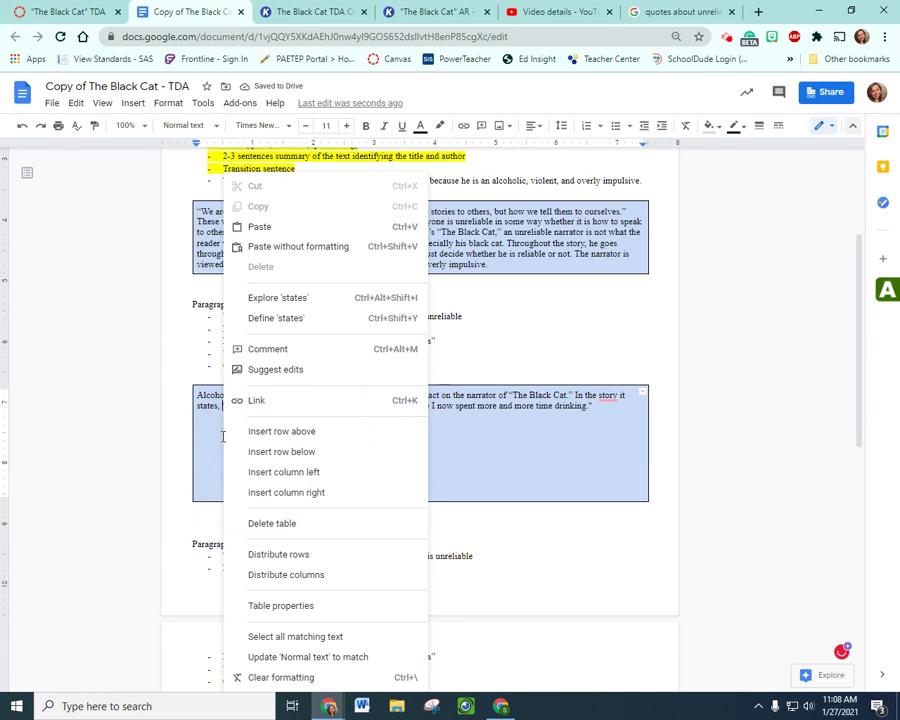
pyautogui.click(221, 407)
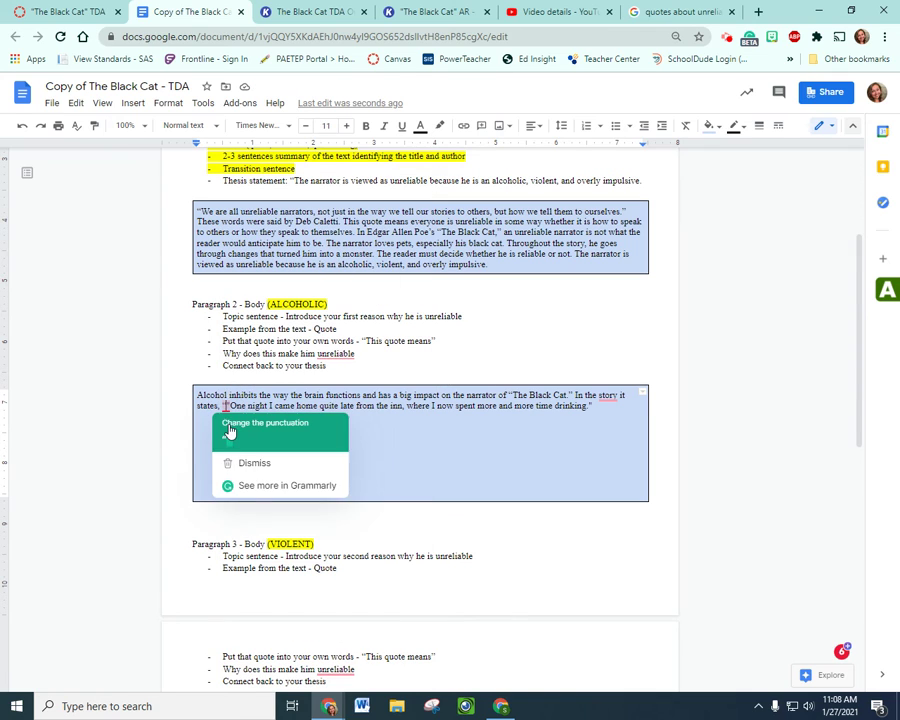
pyautogui.click(377, 415)
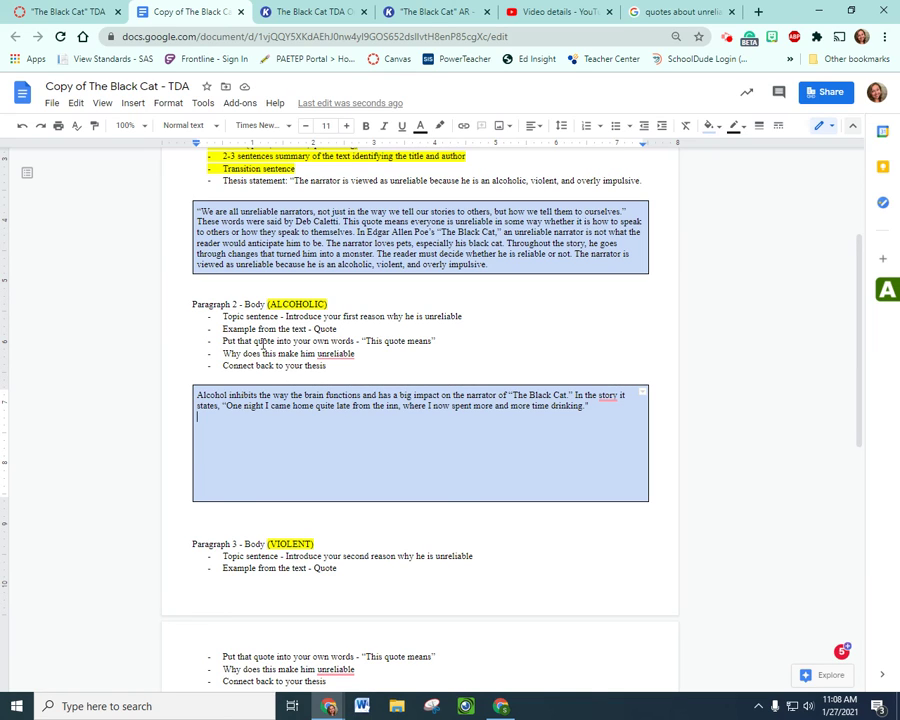
# - Start the Paragraph 2 explanation with "This quote means" directly after the inn quote
pyautogui.moveTo(255, 341); pyautogui.dragTo(389, 340)
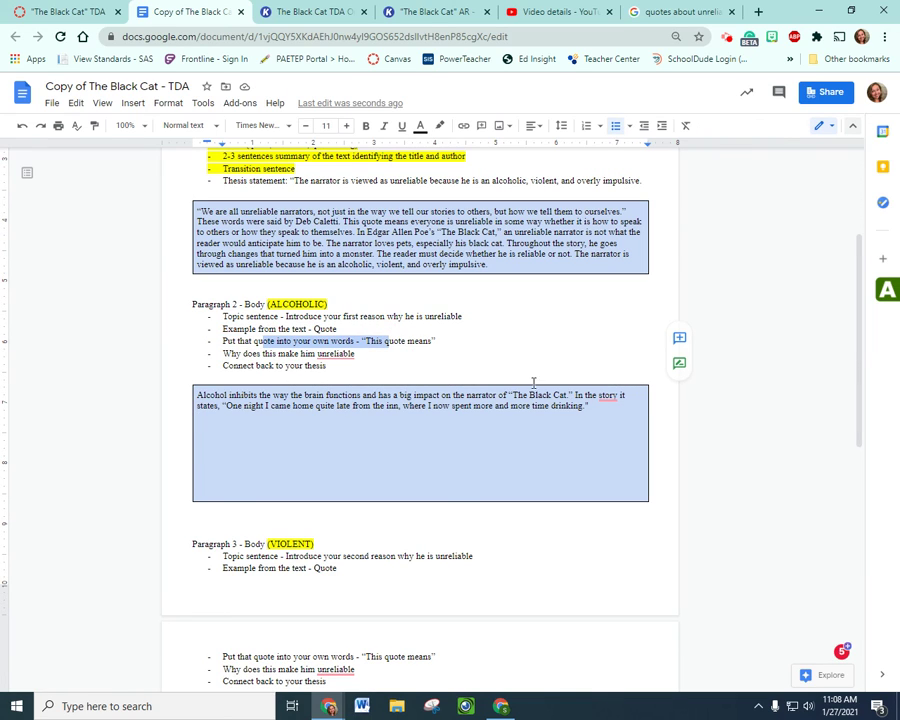
pyautogui.click(611, 404)
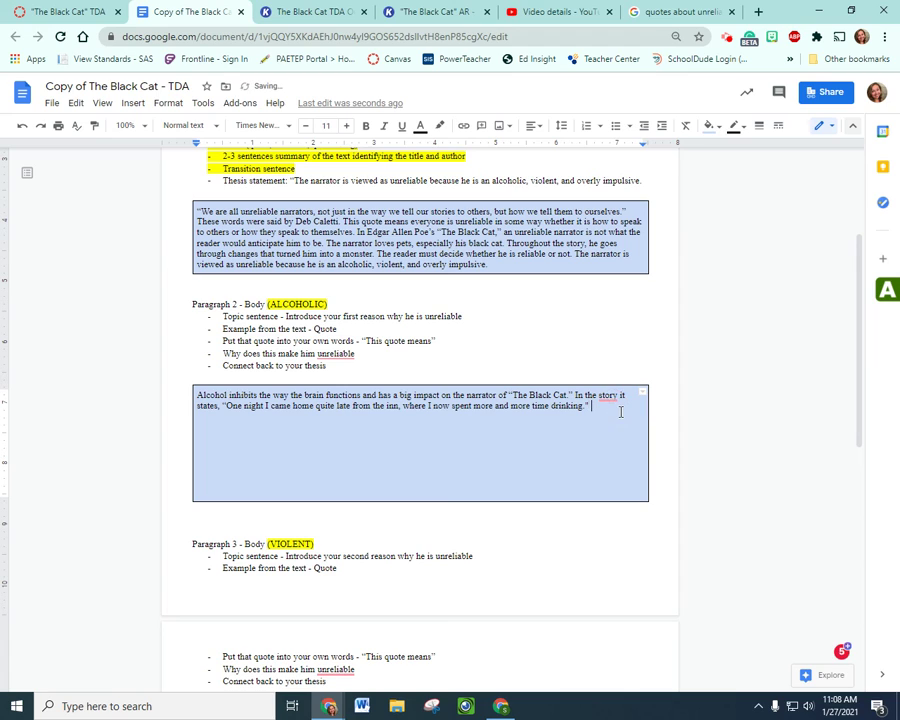
pyautogui.write('This quote meani')
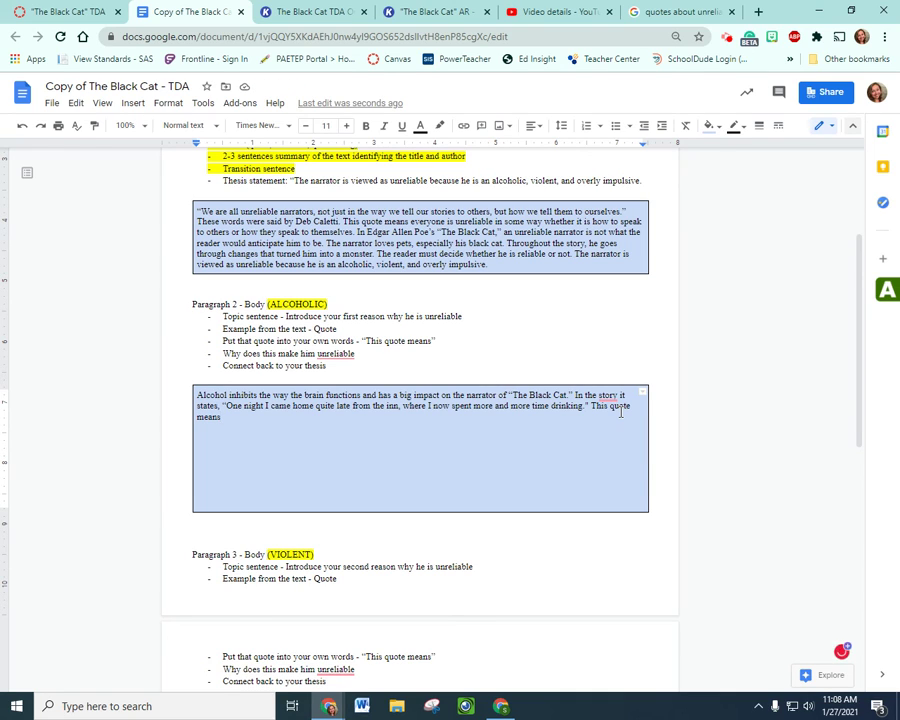
# - Review the last two Paragraph 2 requirements and highlight the topic sentence and text example requirements in yellow
pyautogui.moveTo(263, 354); pyautogui.dragTo(358, 353)
pyautogui.click(358, 356)
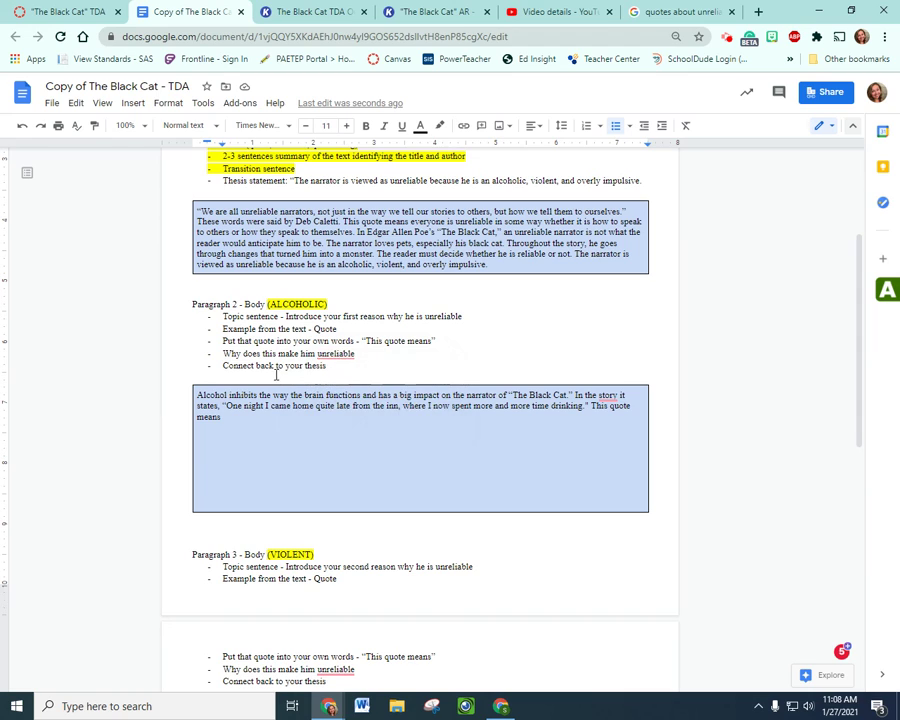
pyautogui.moveTo(247, 366); pyautogui.dragTo(343, 360)
pyautogui.click(348, 375)
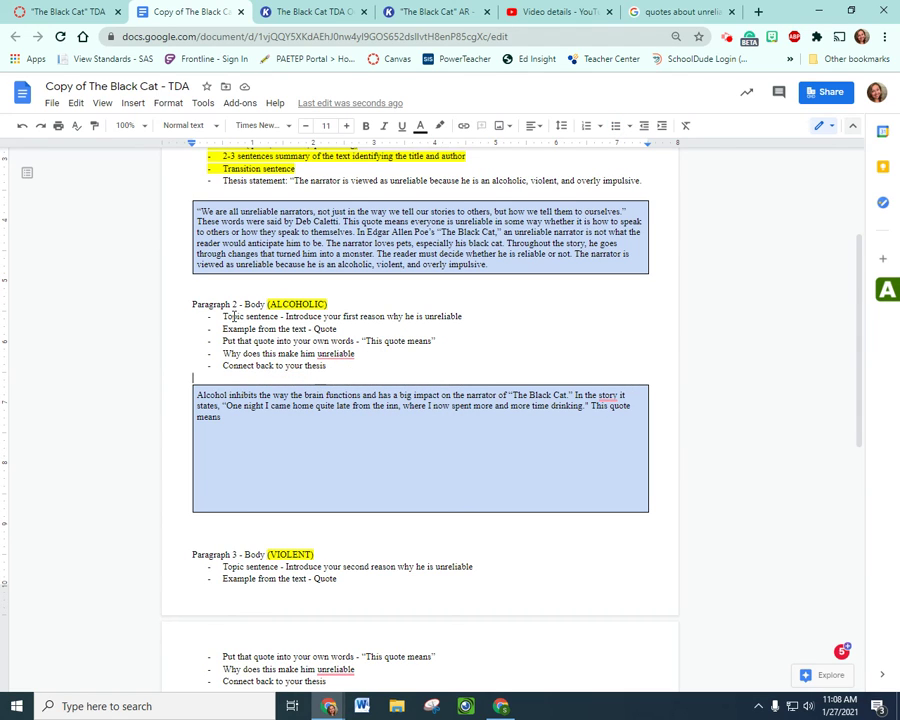
pyautogui.moveTo(214, 318); pyautogui.dragTo(337, 329)
pyautogui.click(440, 126)
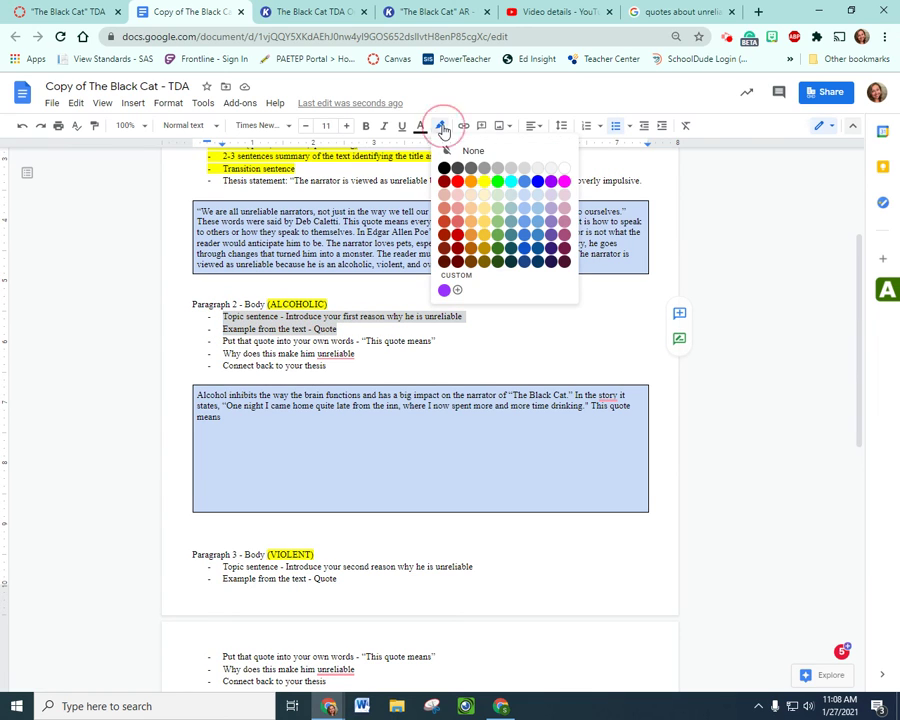
pyautogui.click(483, 190)
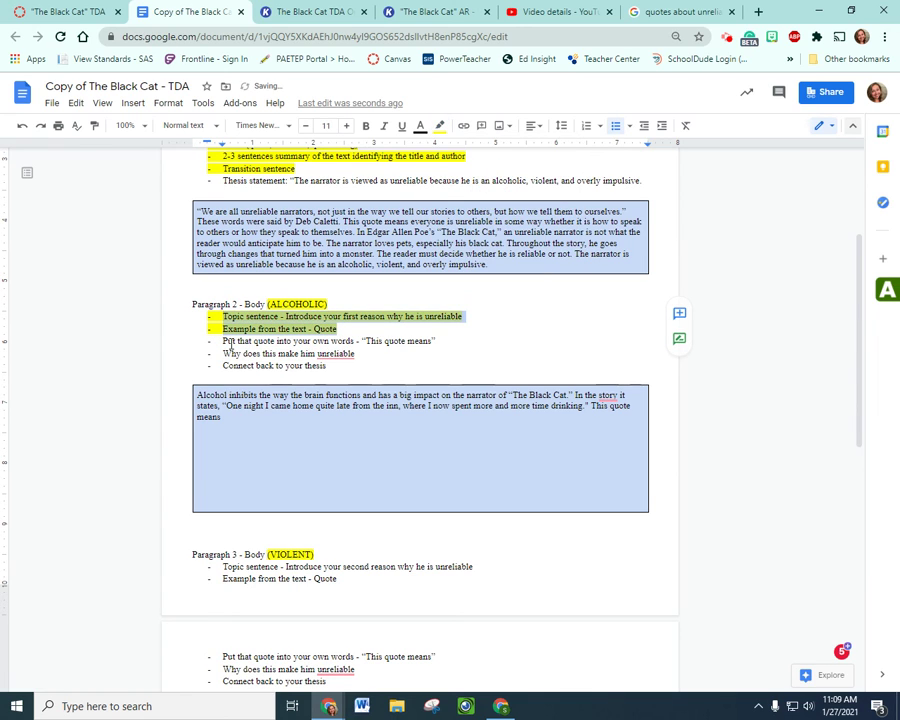
# - Examine the unfinished Paragraph 2 requirements, the Paragraph 3 and conclusion requirements, and the introduction's opening quote
pyautogui.moveTo(216, 342); pyautogui.dragTo(443, 345)
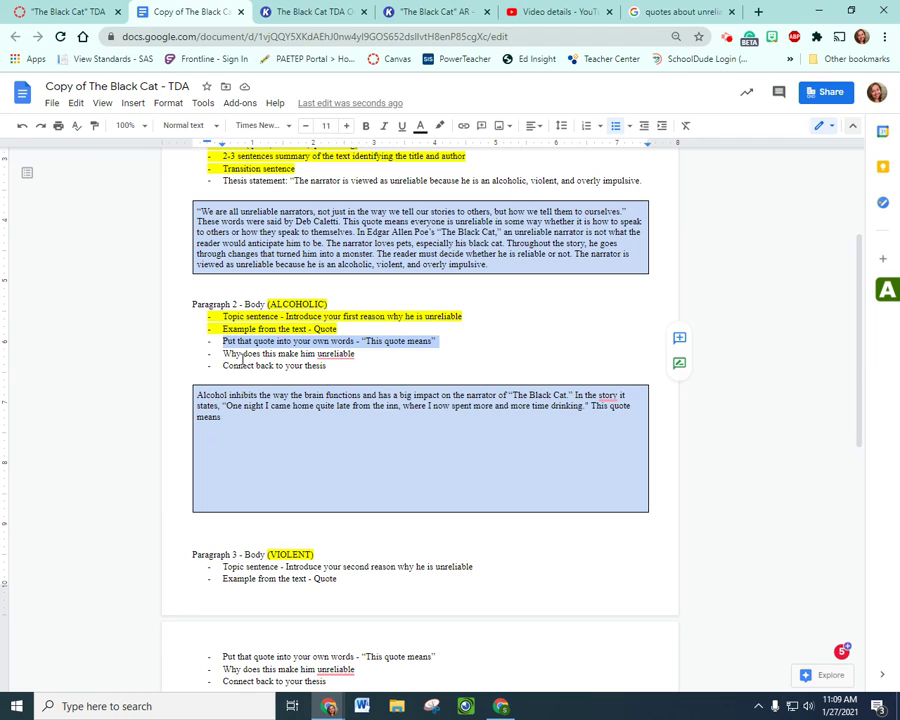
pyautogui.moveTo(242, 355); pyautogui.dragTo(380, 400)
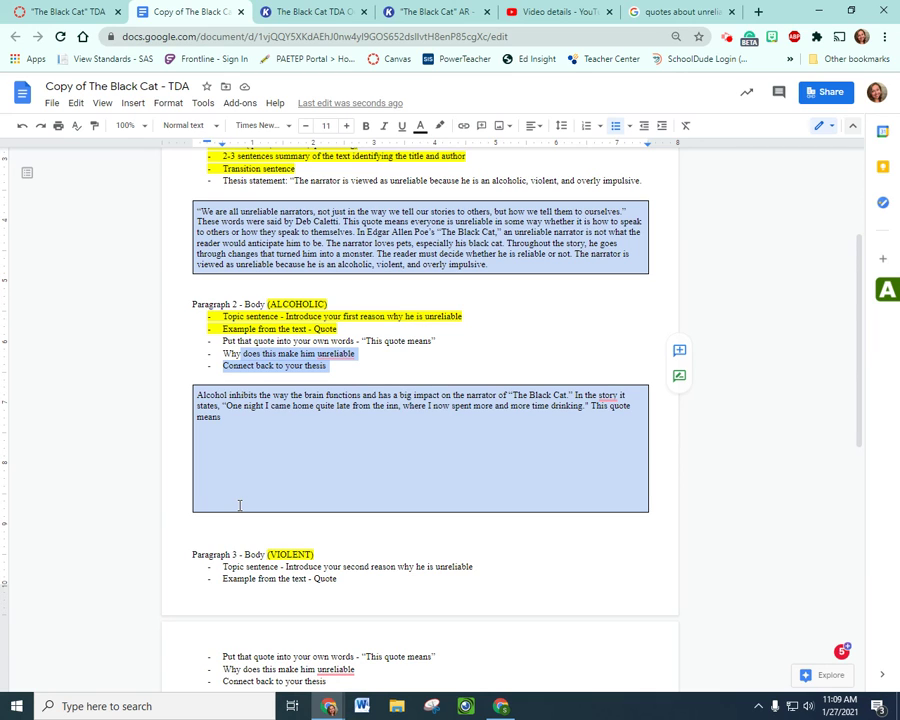
pyautogui.scroll(-2, 255, 535)
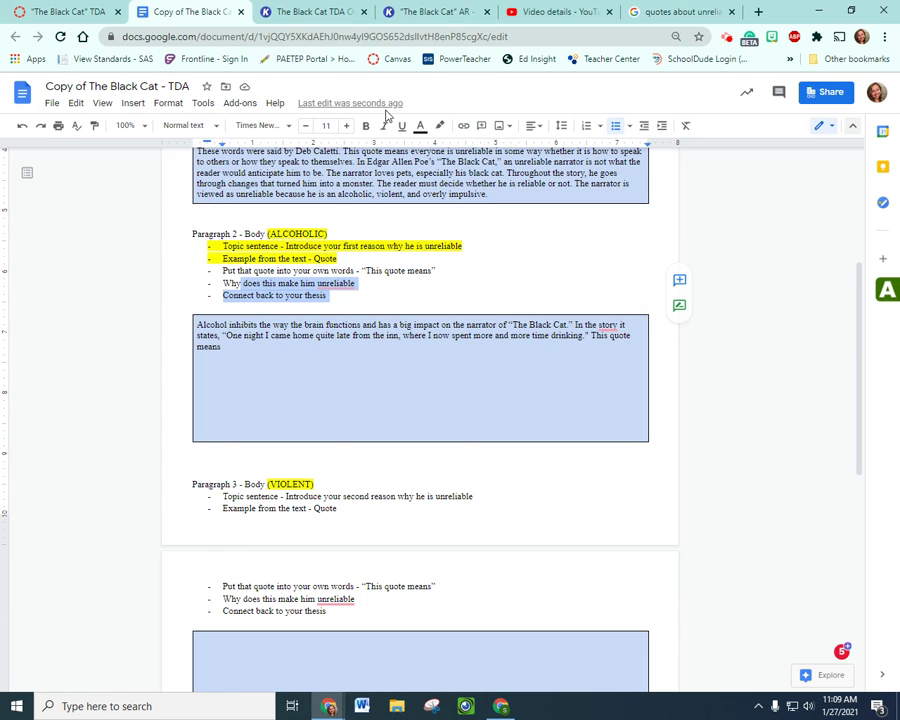
pyautogui.click(318, 11)
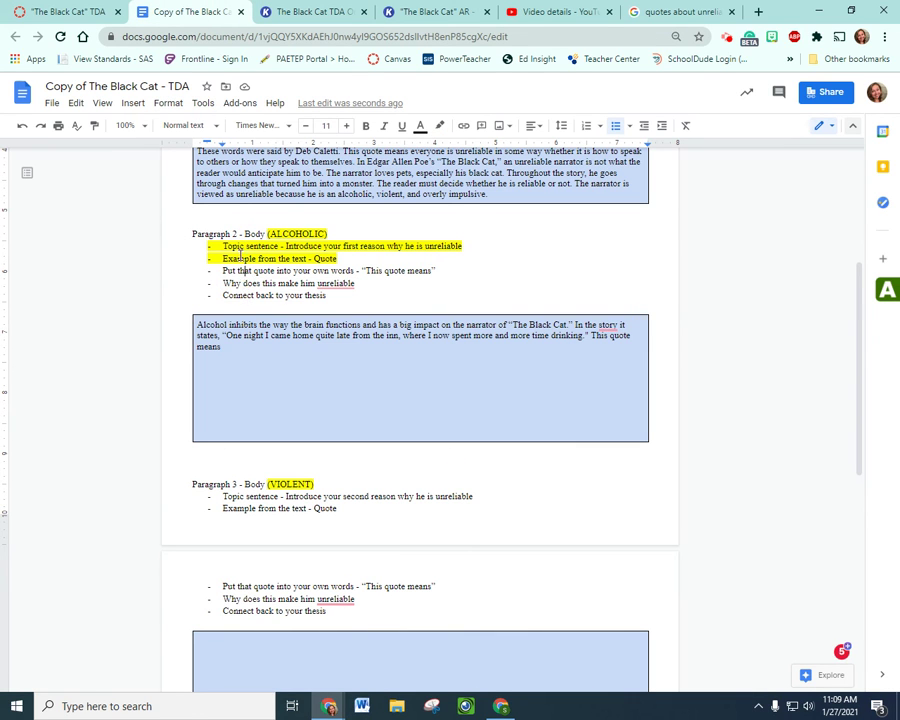
pyautogui.click(224, 258)
pyautogui.moveTo(252, 497); pyautogui.dragTo(292, 594)
pyautogui.scroll(-5, 290, 464)
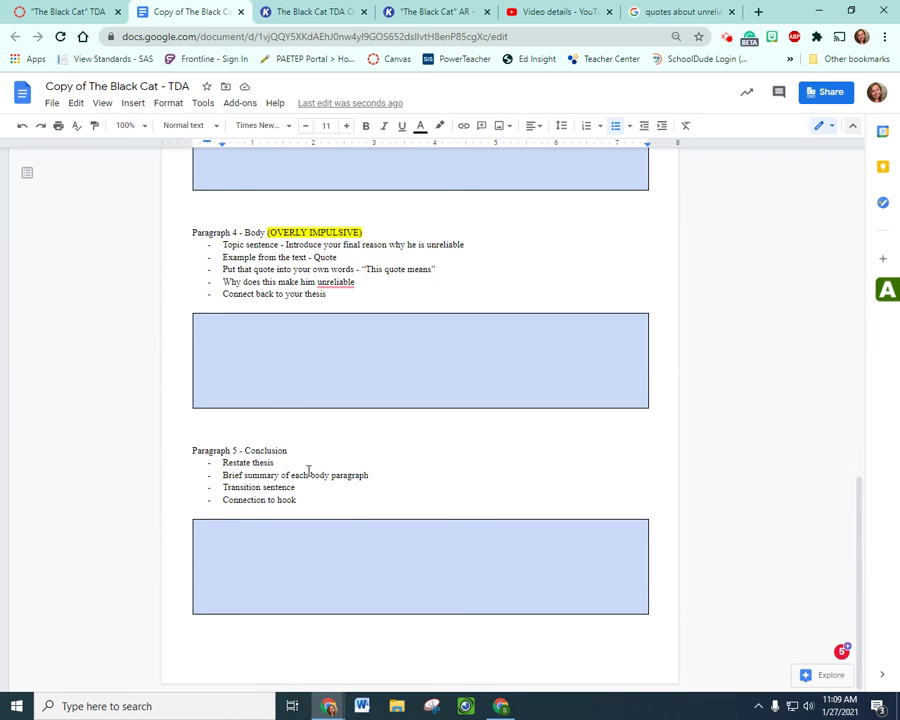
pyautogui.moveTo(312, 462); pyautogui.dragTo(213, 464)
pyautogui.moveTo(372, 476); pyautogui.dragTo(211, 480)
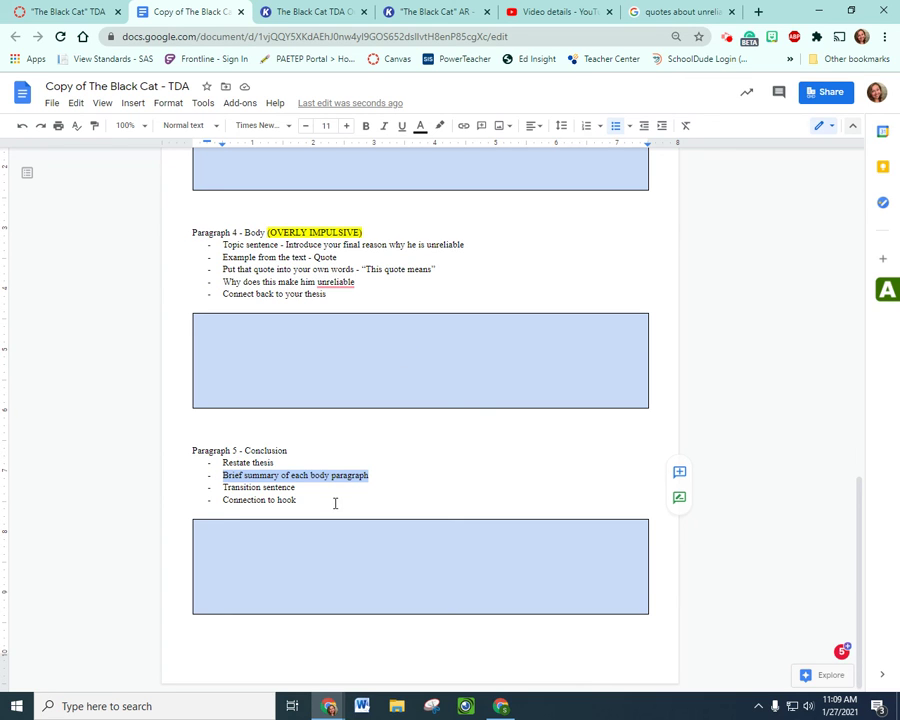
pyautogui.scroll(10, 335, 502)
pyautogui.moveTo(218, 424); pyautogui.dragTo(447, 425)
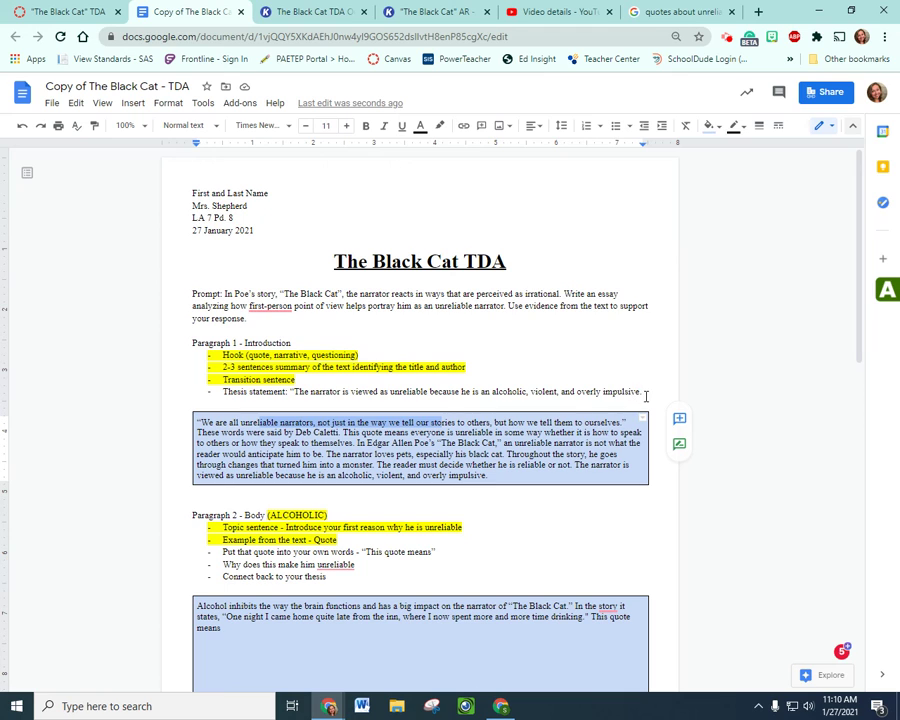
# - Delete the prompt, the Paragraph 1 and Paragraph 2 headings with their requirement lists, and the spare line between the text boxes
pyautogui.moveTo(645, 396); pyautogui.dragTo(164, 299)
pyautogui.press('BackSpace')
pyautogui.moveTo(438, 488); pyautogui.dragTo(184, 414)
pyautogui.press('BackSpace')
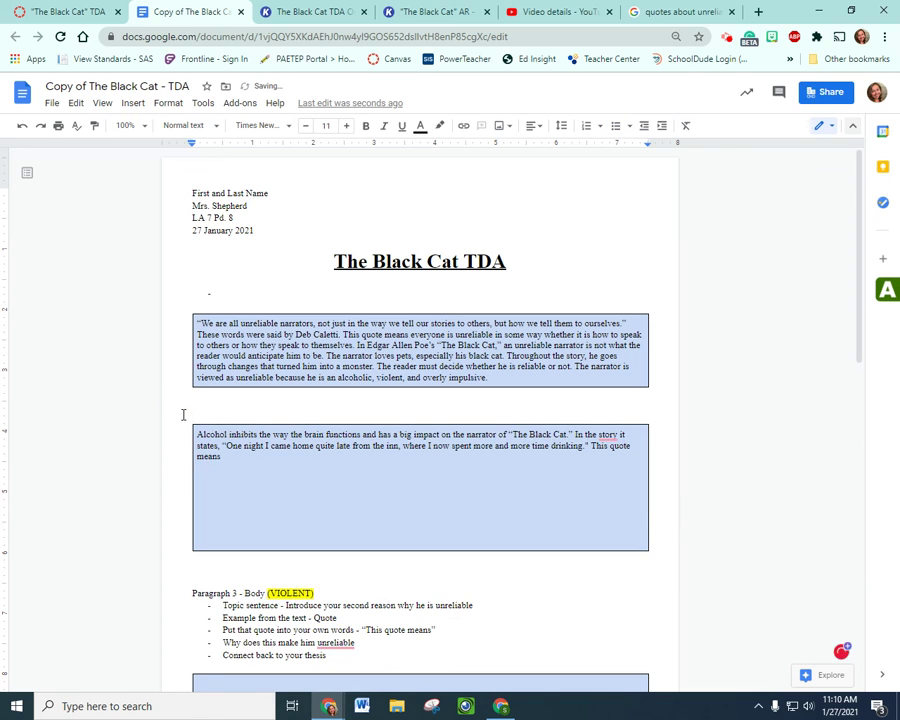
pyautogui.press('BackSpace')
# - Delete the Paragraph 3 and Paragraph 4 headings, their requirement lists and the blank lines above them
pyautogui.scroll(-2, 343, 500)
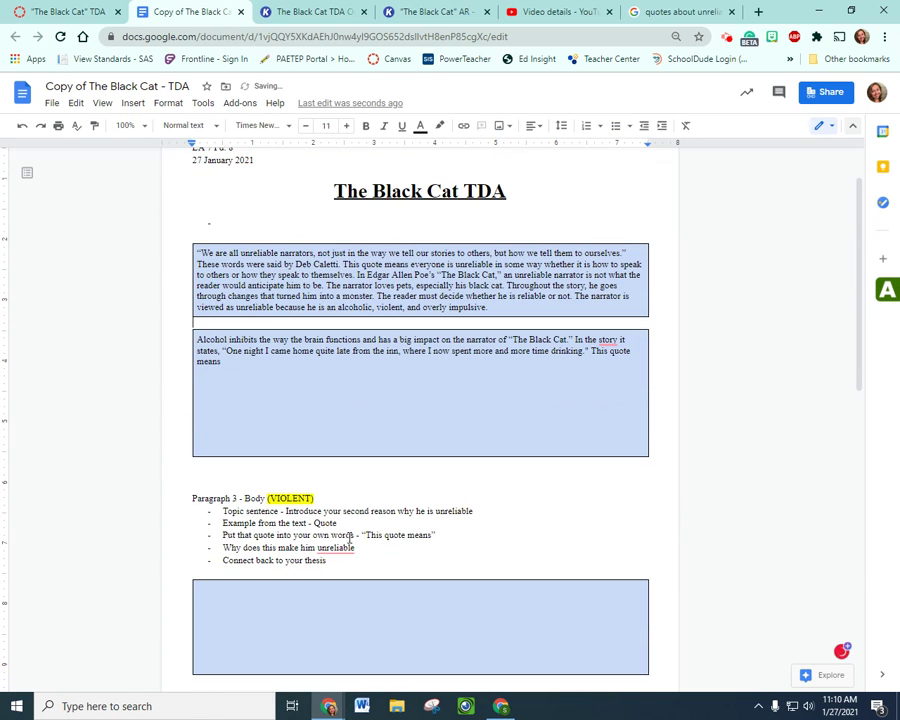
pyautogui.moveTo(343, 562); pyautogui.dragTo(155, 487)
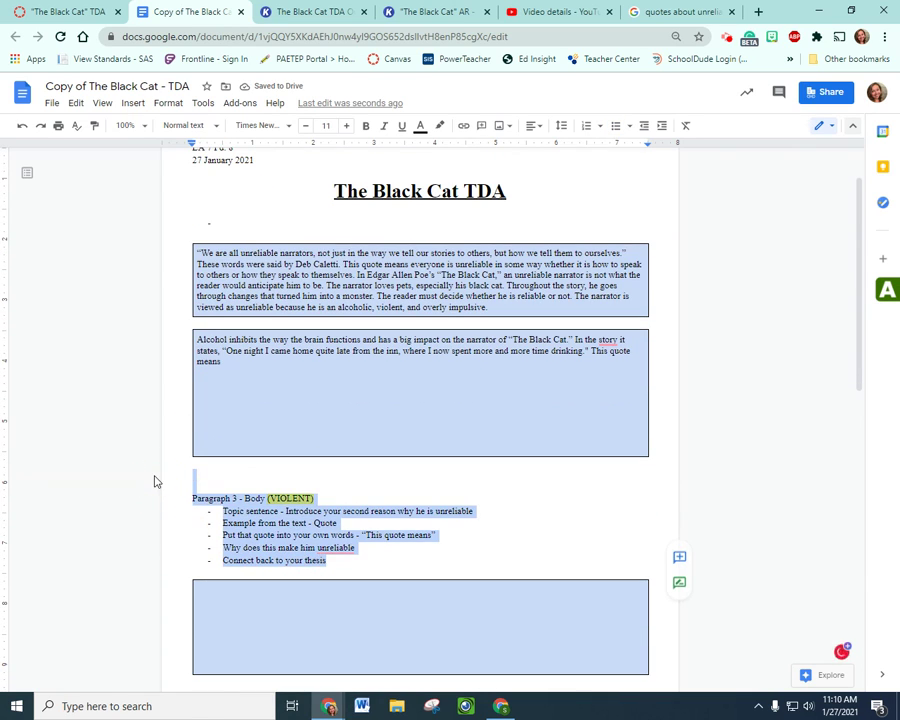
pyautogui.press('BackSpace')
pyautogui.press('BackSpace')
pyautogui.press('BackSpace')
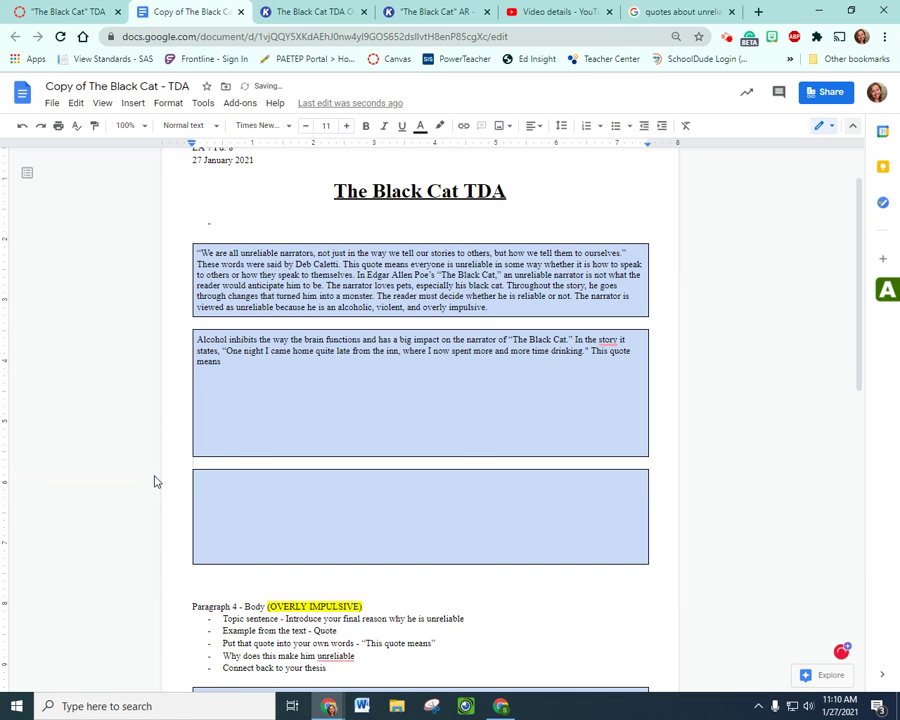
pyautogui.scroll(-3, 155, 482)
pyautogui.moveTo(360, 392); pyautogui.dragTo(176, 314)
pyautogui.press('BackSpace')
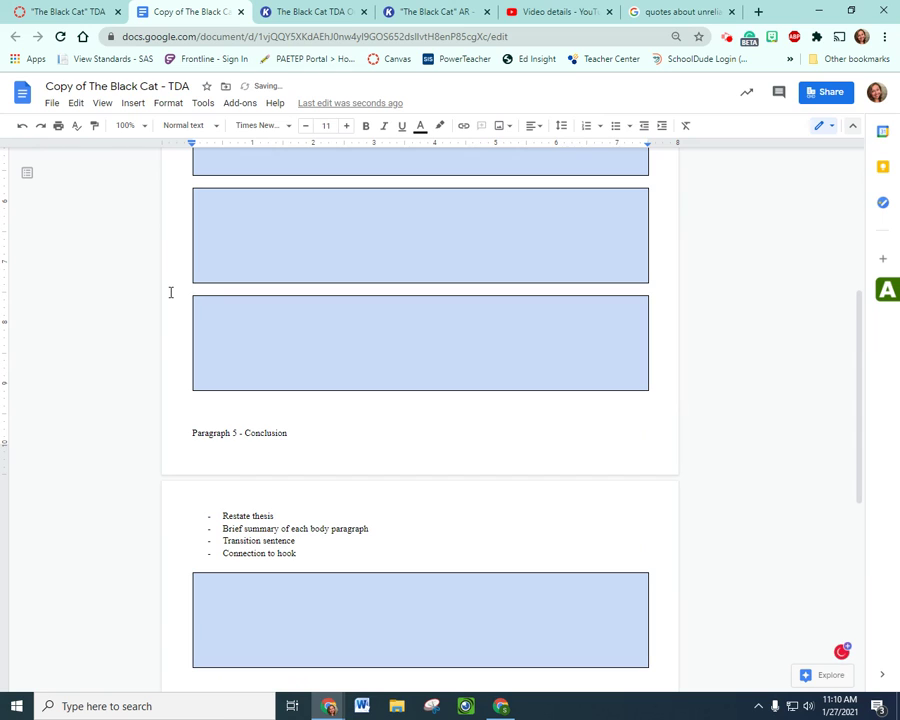
# - Delete the Paragraph 5 conclusion heading and its whole requirement list, including the remaining "Connection to hook" line
pyautogui.moveTo(348, 546); pyautogui.dragTo(177, 430)
pyautogui.press('BackSpace')
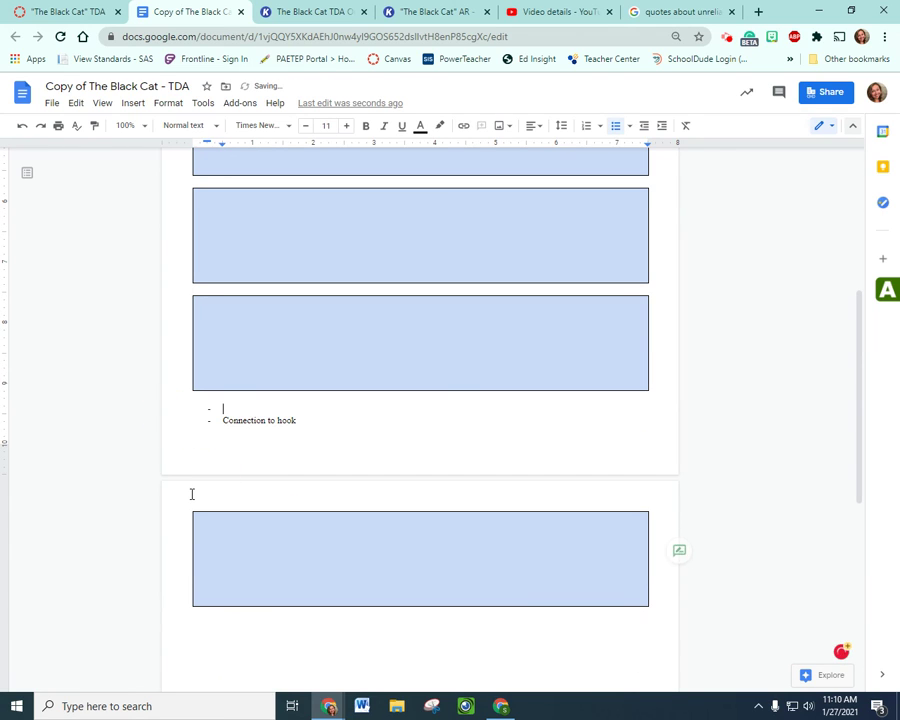
pyautogui.press('Delete')
pyautogui.press('Delete')
pyautogui.press('Delete')
pyautogui.press('Delete')
pyautogui.press('Delete')
pyautogui.press('Delete')
pyautogui.press('Delete')
pyautogui.press('Delete')
pyautogui.press('Delete')
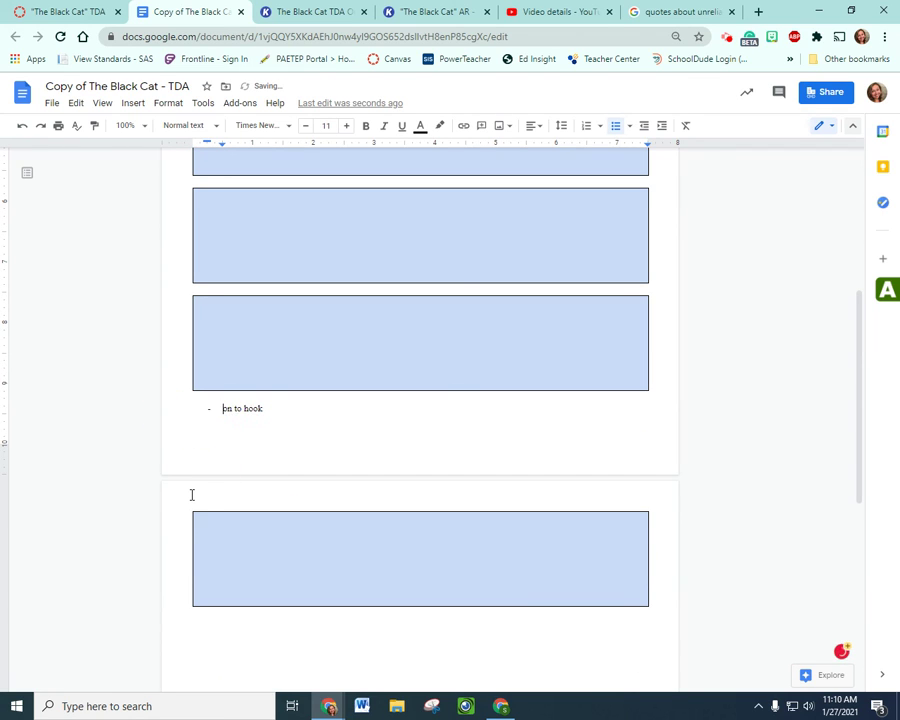
pyautogui.press('Delete')
pyautogui.press('Delete')
pyautogui.press('Delete')
pyautogui.press('Delete')
pyautogui.press('Delete')
pyautogui.press('Delete')
pyautogui.press('Delete')
pyautogui.press('Delete')
pyautogui.press('Delete')
pyautogui.press('Delete')
# - Correct the Paragraph 2 quote lead-in by adding a comma after "In the story"
pyautogui.scroll(10, 325, 444)
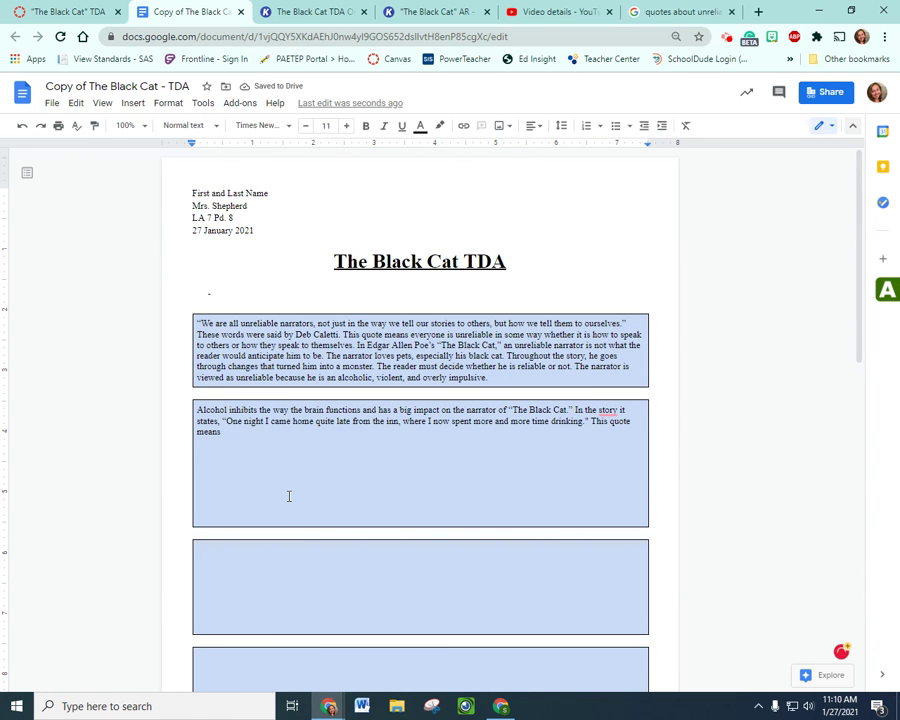
pyautogui.scroll(-3, 288, 496)
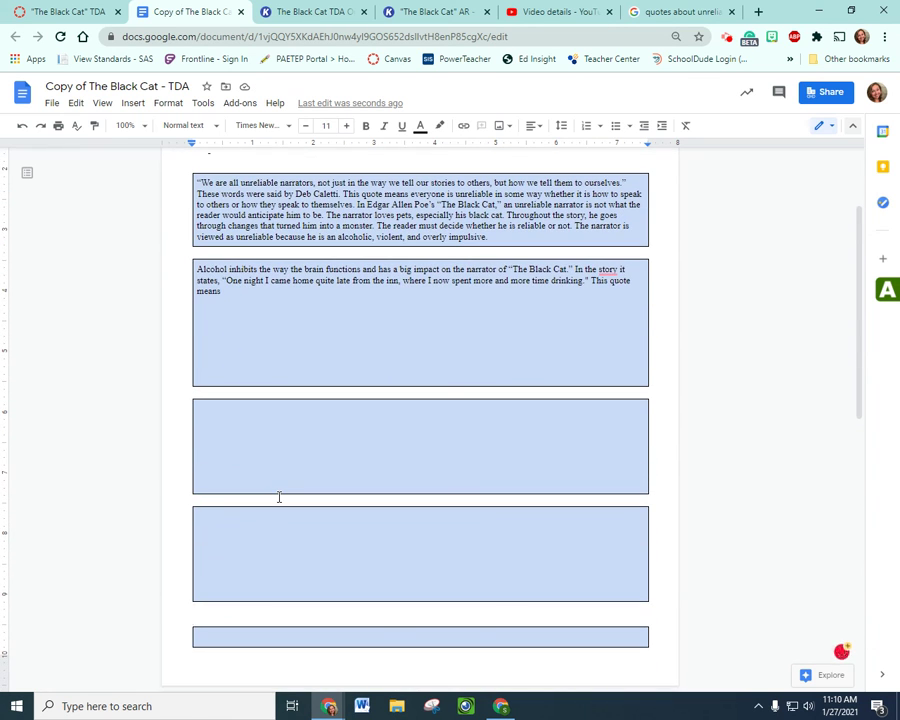
pyautogui.rightClick(606, 271)
pyautogui.press('Escape')
pyautogui.click(610, 292)
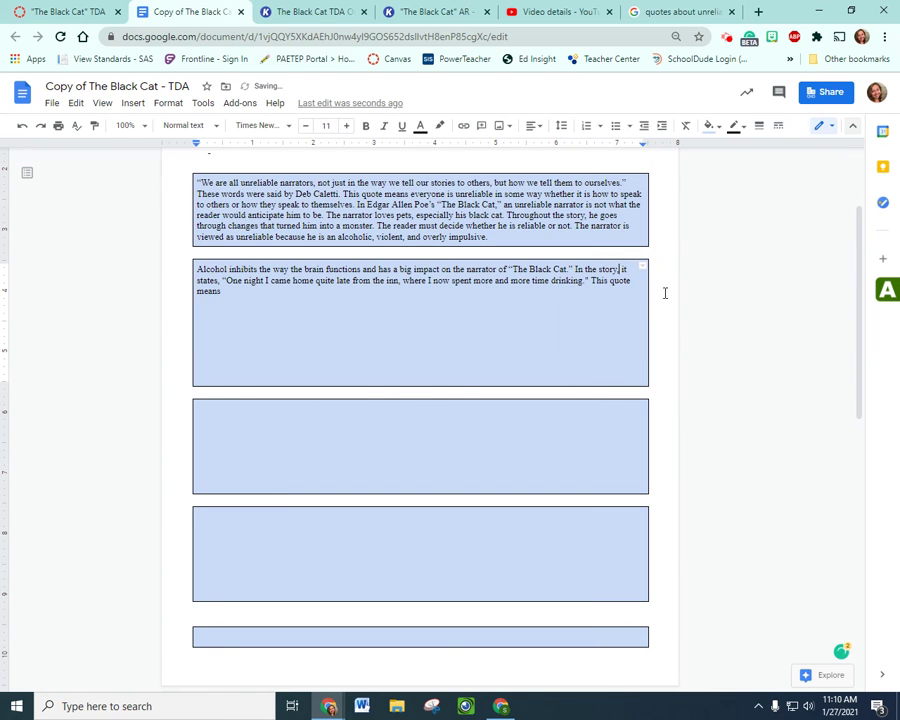
pyautogui.scroll(3, 666, 291)
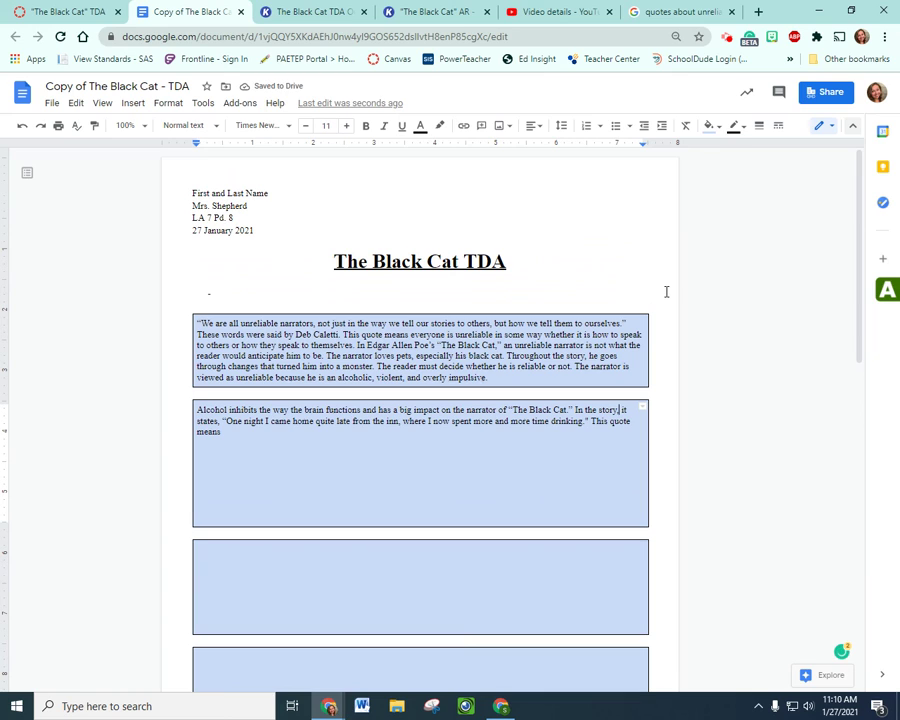